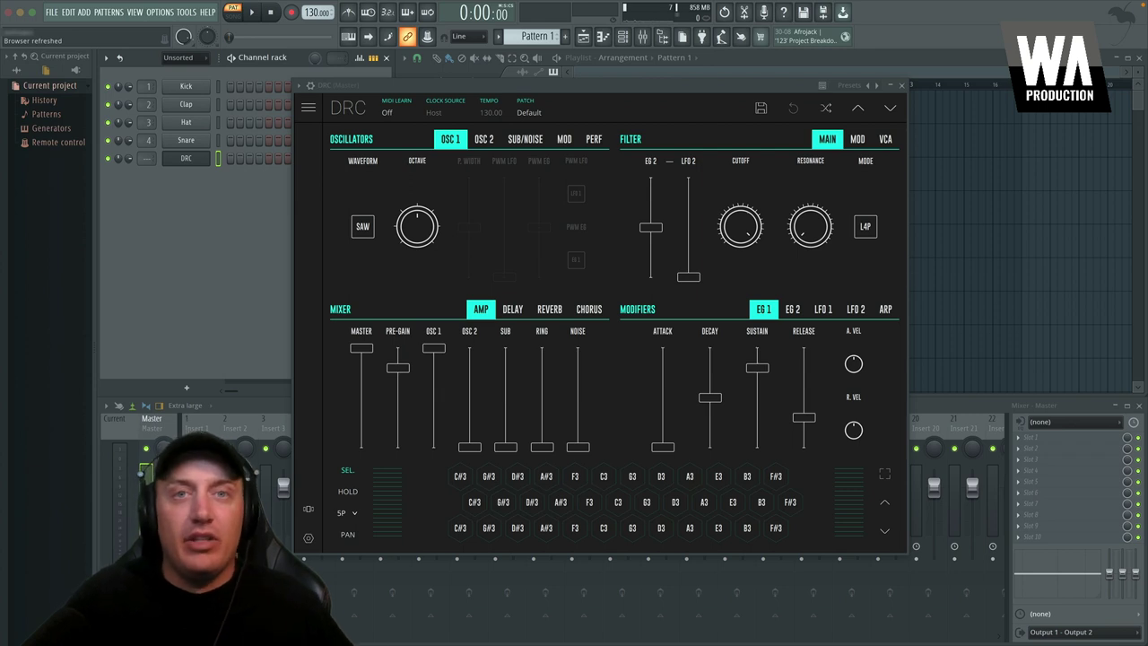
# Step: Audition the Factory presets 3rds Delight, Snare 1 and Star Scout from the patch browser
pyautogui.click(528, 112)
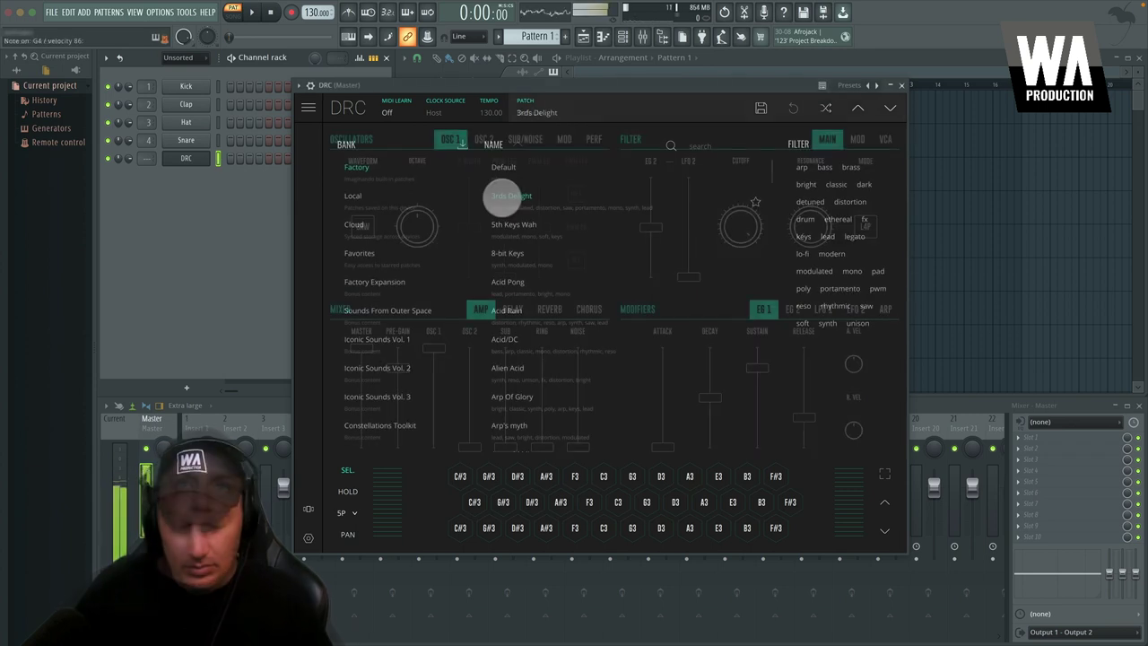
pyautogui.click(503, 195)
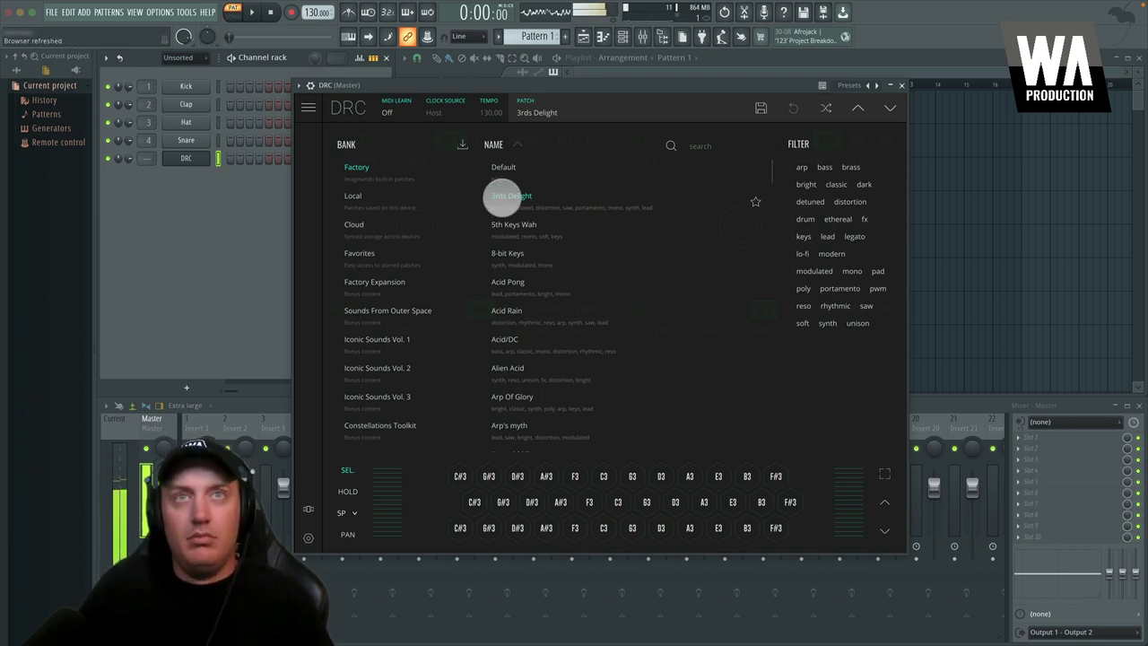
pyautogui.scroll(-3, 501, 199)
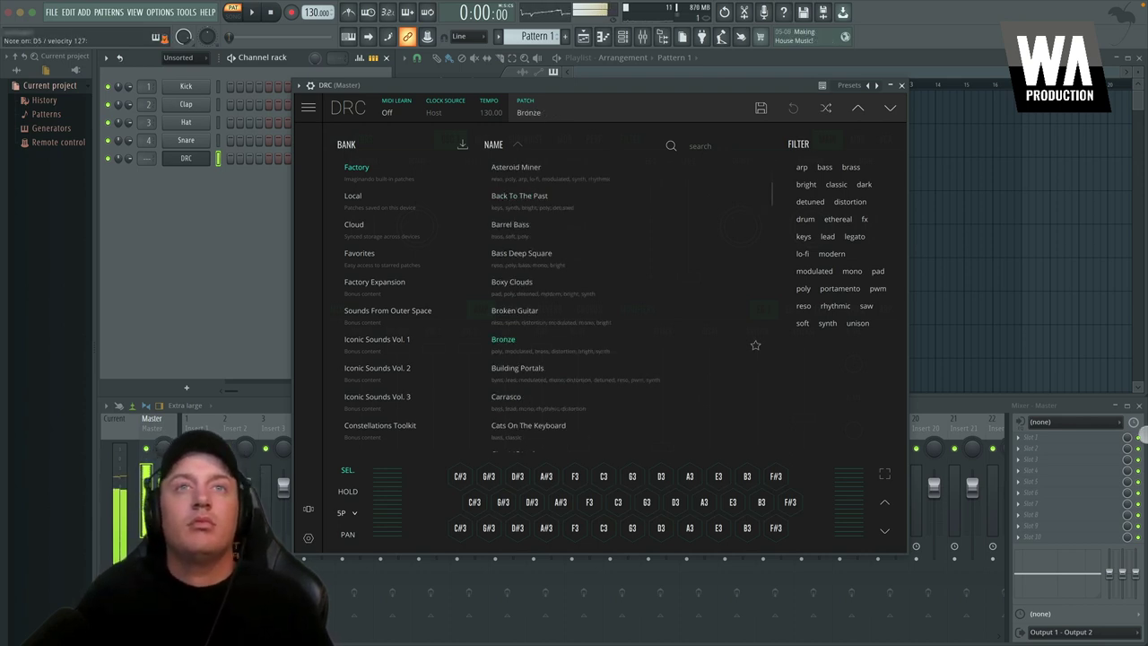
pyautogui.scroll(-10, 574, 296)
pyautogui.click(548, 359)
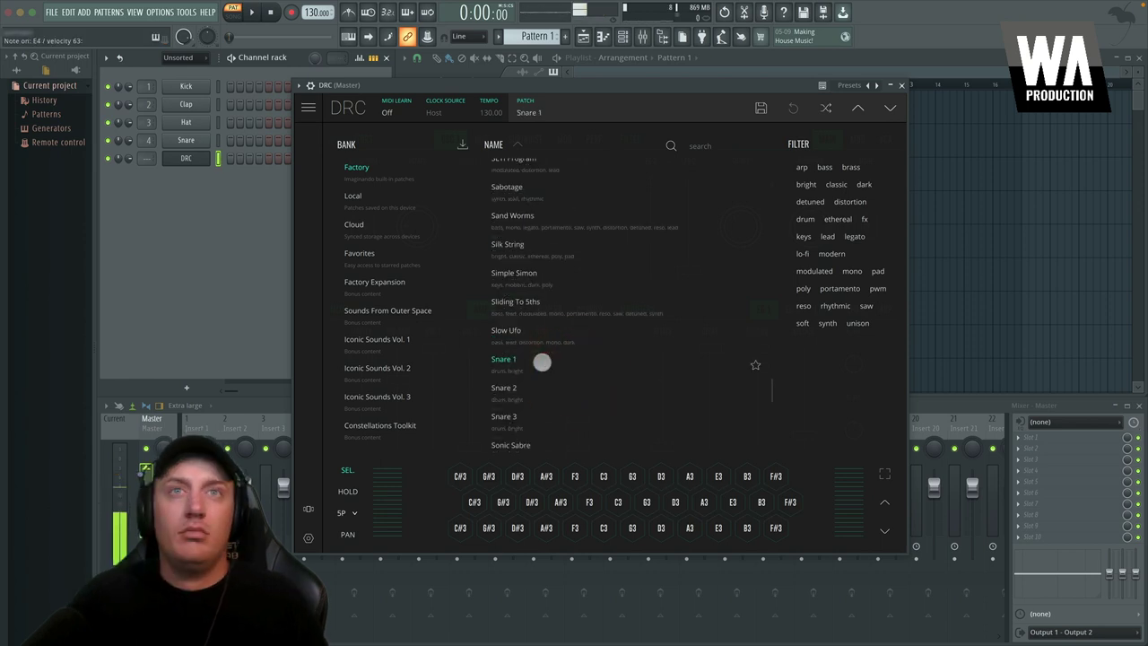
pyautogui.click(542, 363)
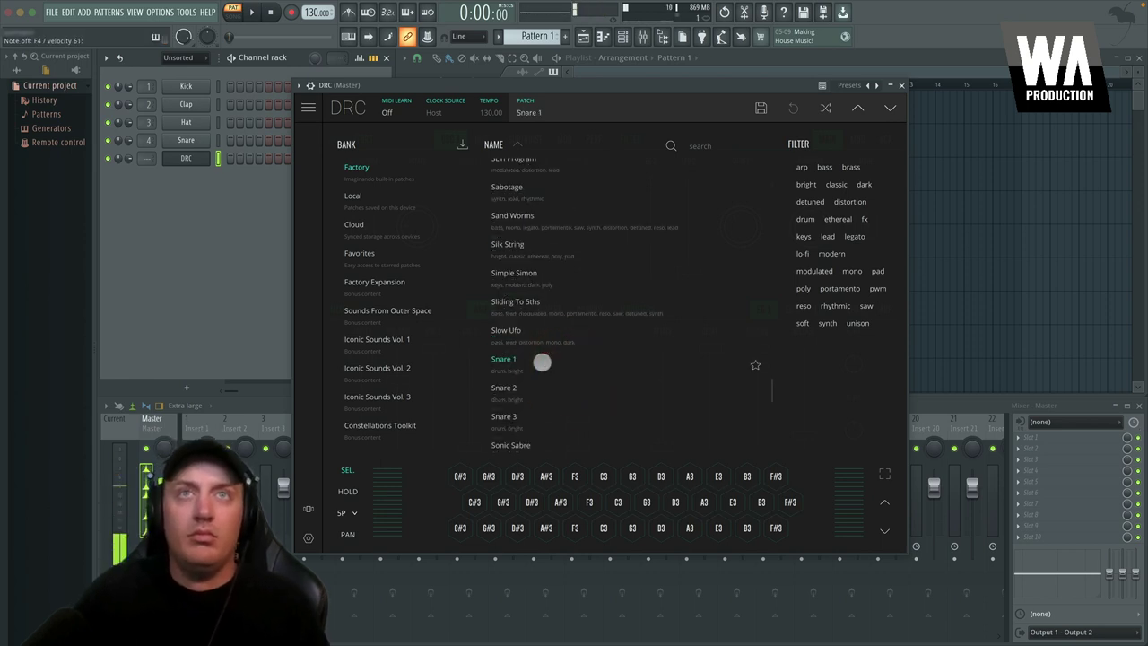
pyautogui.scroll(-3, 541, 363)
pyautogui.click(542, 351)
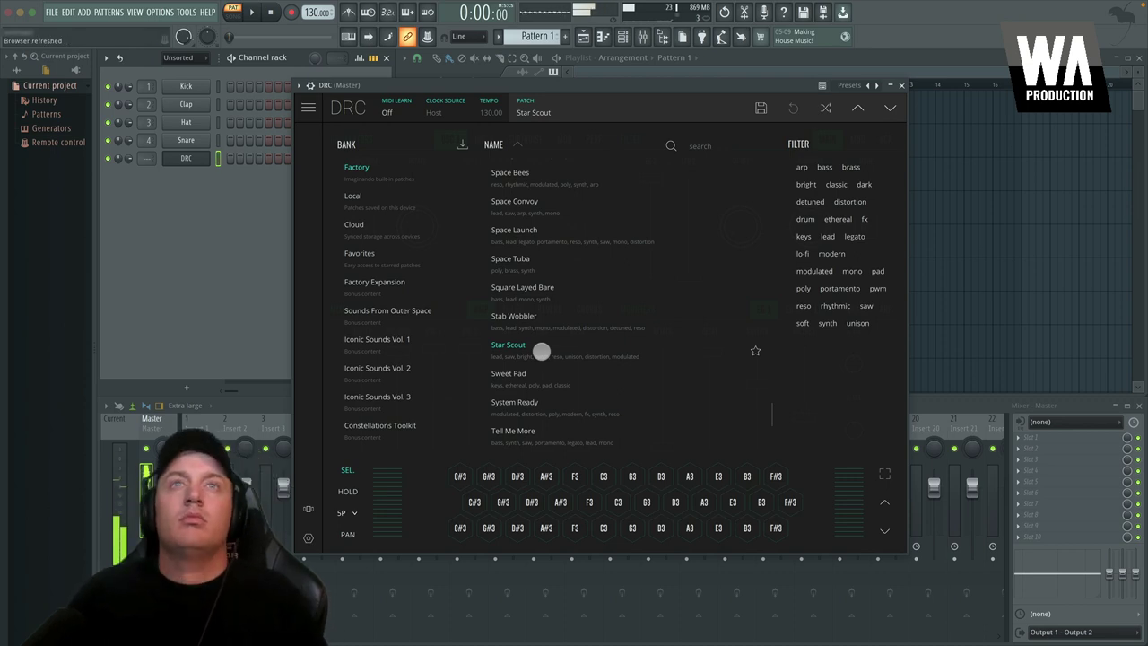
# Step: In the Iconic Sounds Vol. 1 bank, audition Bass The Stars, Africa Synth and Where's Your Bass At?
pyautogui.click(556, 346)
pyautogui.scroll(10, 562, 346)
pyautogui.click(561, 346)
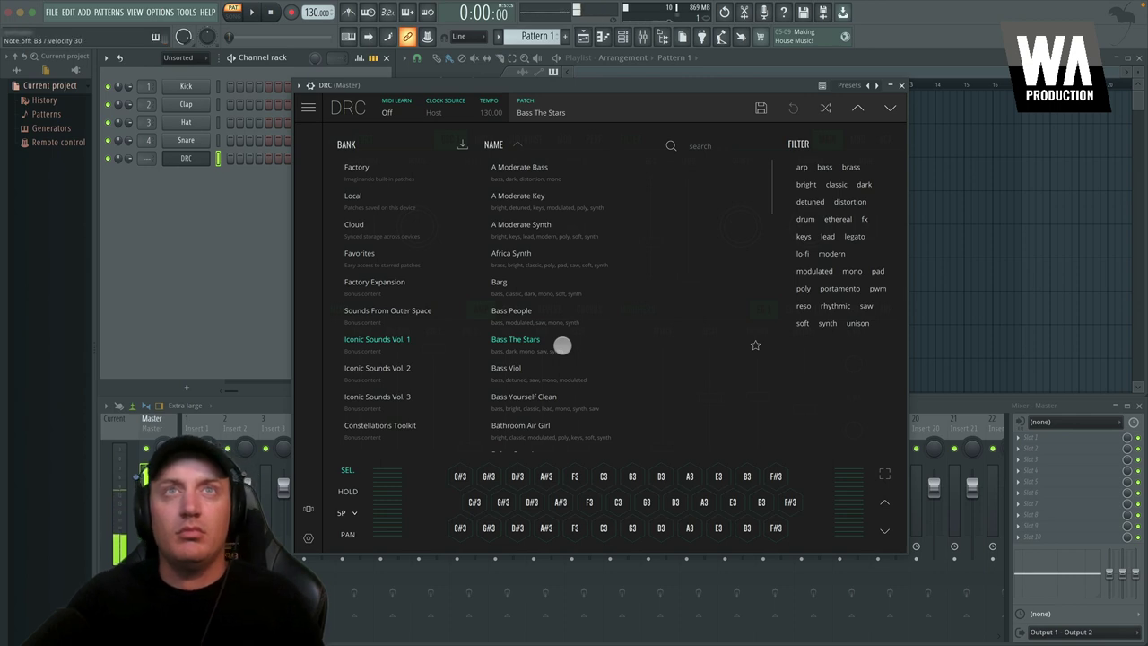
pyautogui.click(523, 266)
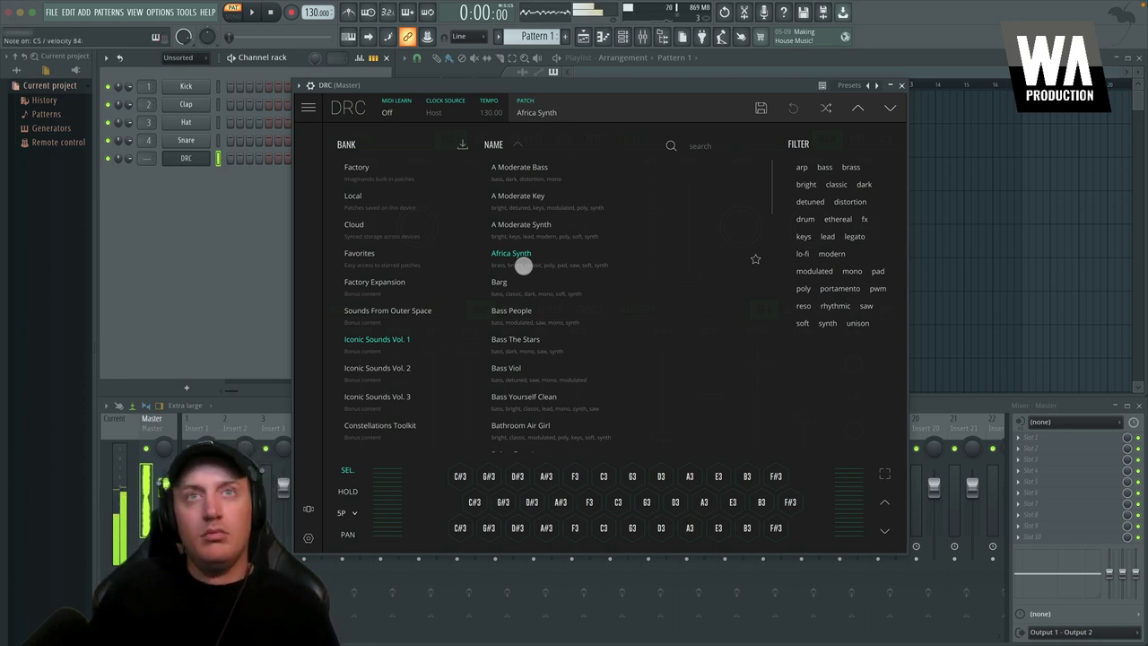
pyautogui.scroll(-20, 520, 264)
pyautogui.click(566, 413)
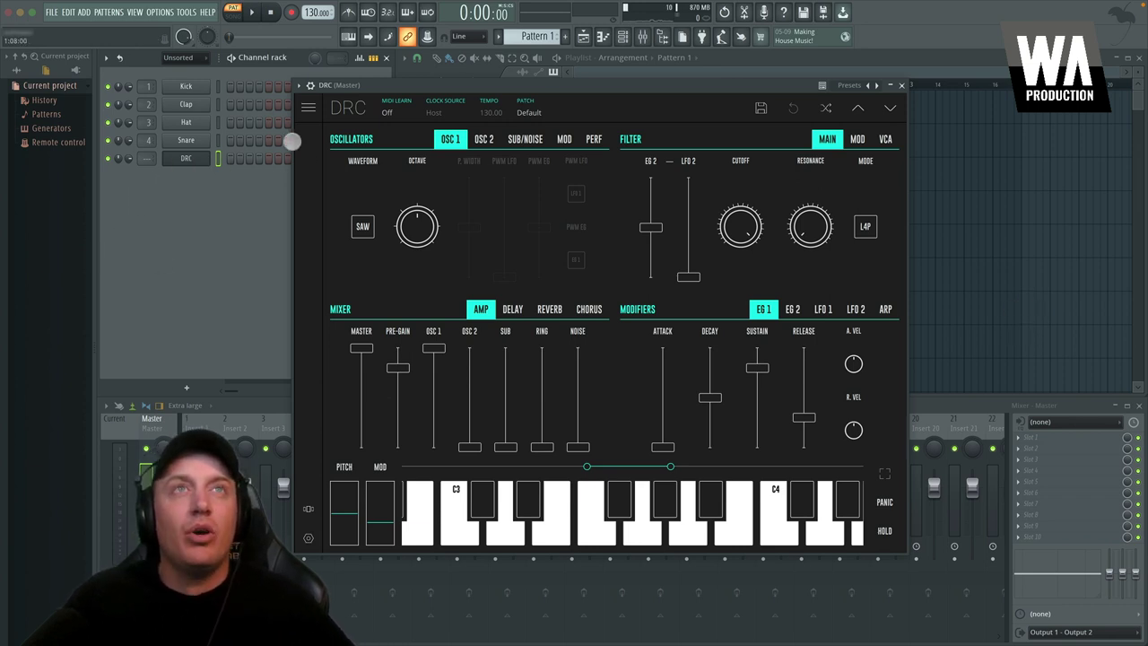
# Step: Open DRC's settings from the main menu and adjust the knob sensitivity setting
pyautogui.click(307, 106)
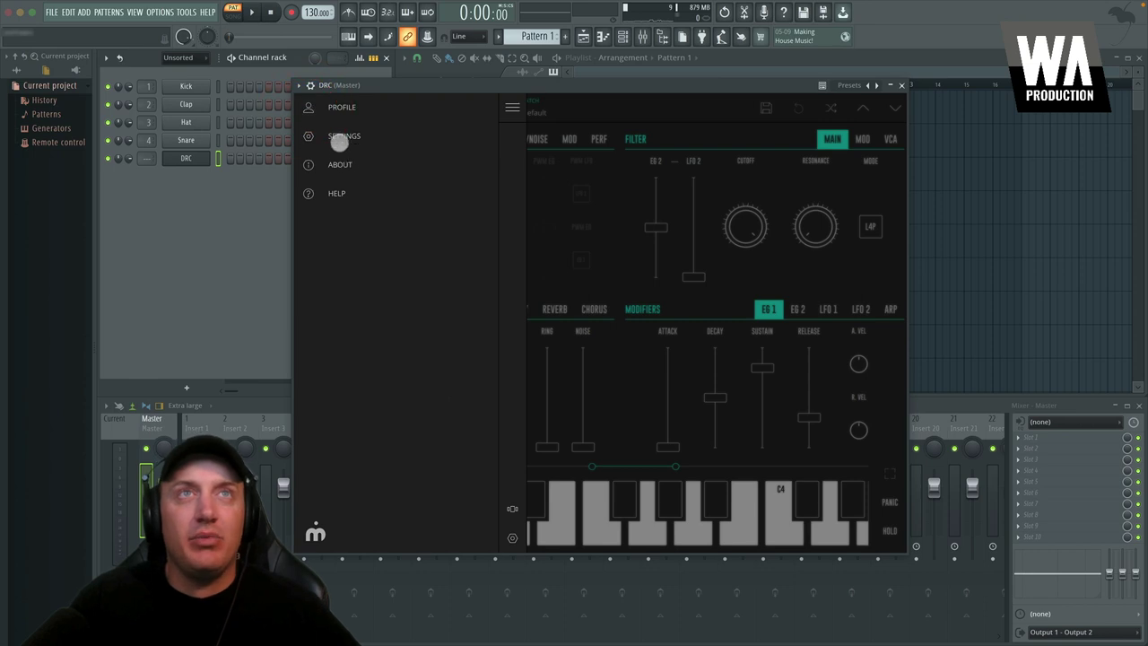
pyautogui.click(337, 135)
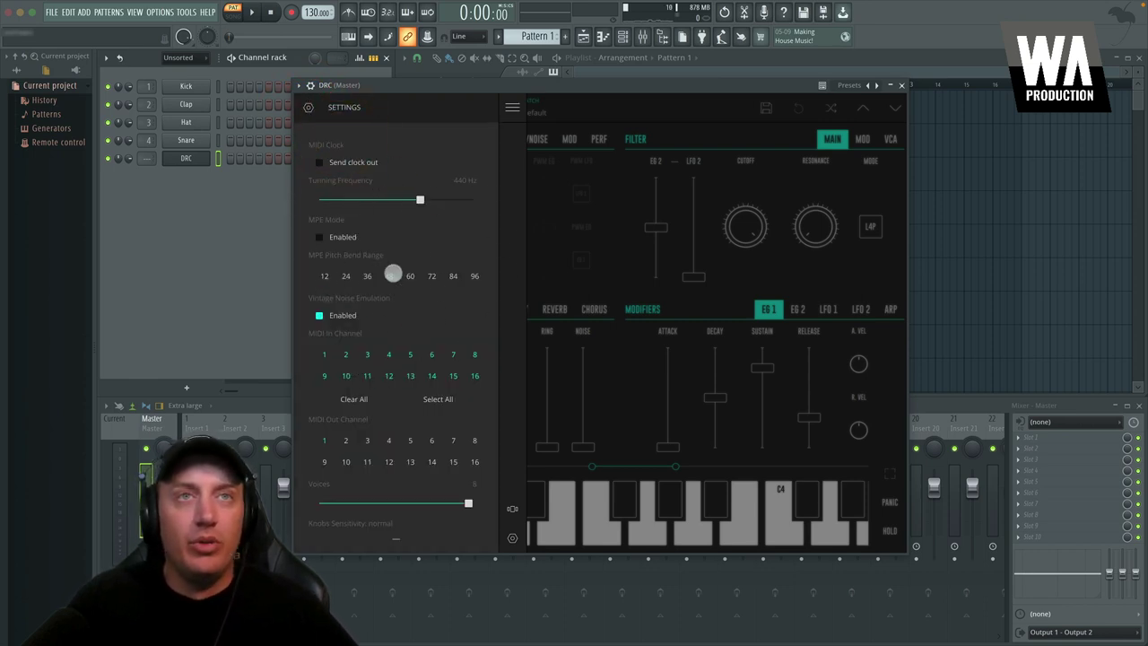
pyautogui.scroll(-1, 422, 303)
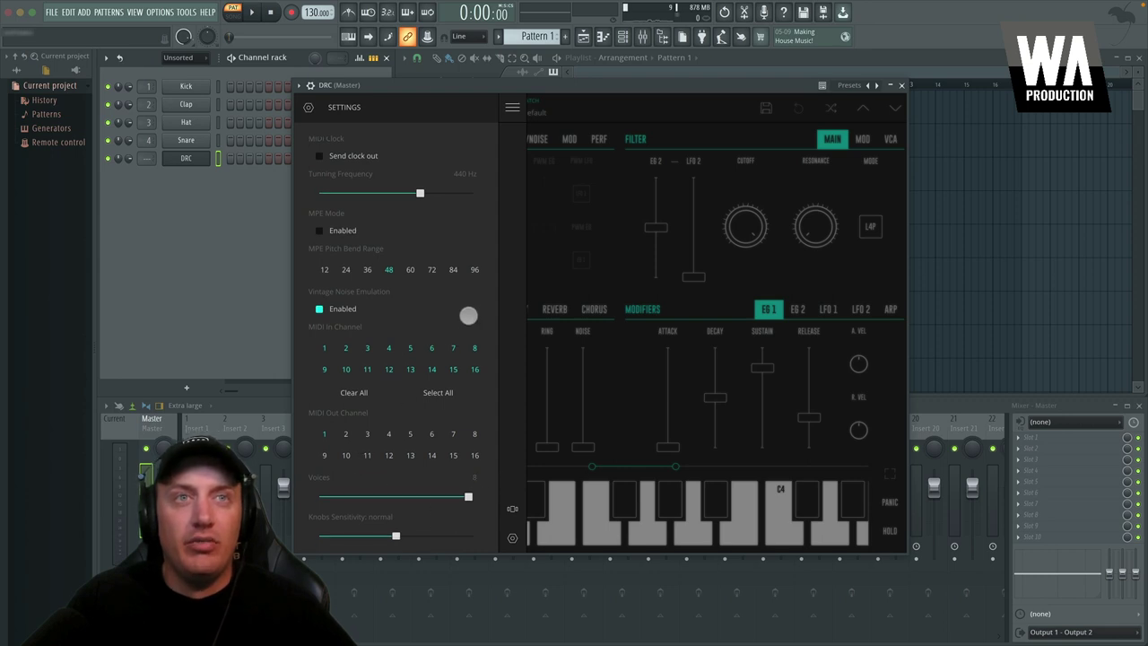
pyautogui.scroll(-2, 446, 310)
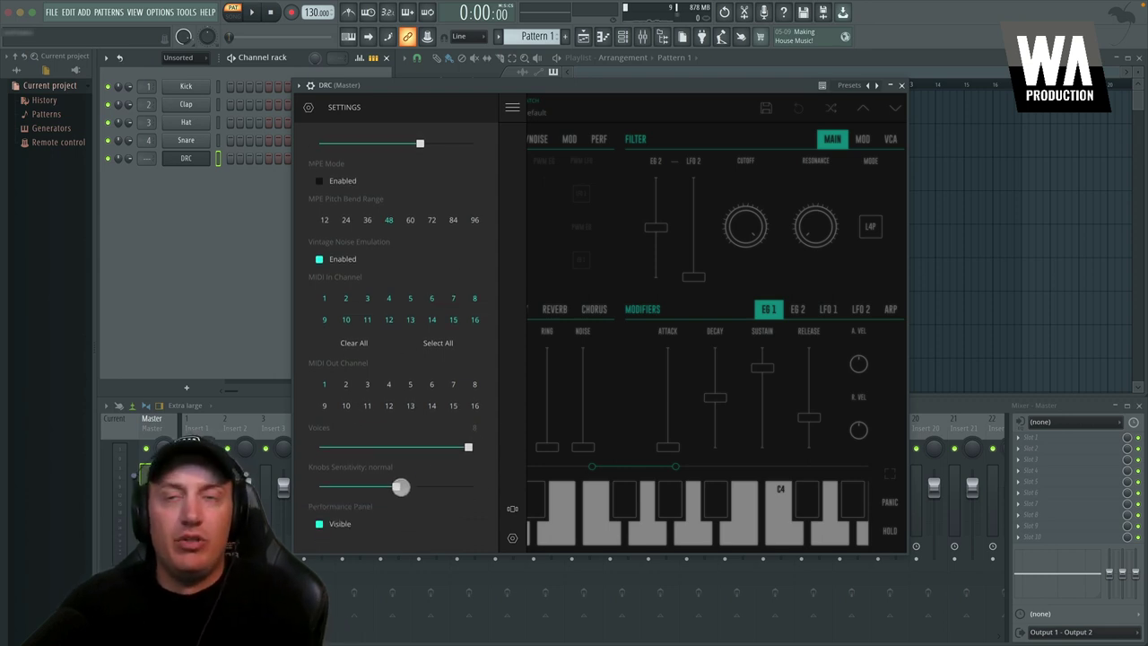
pyautogui.moveTo(400, 487); pyautogui.dragTo(403, 486)
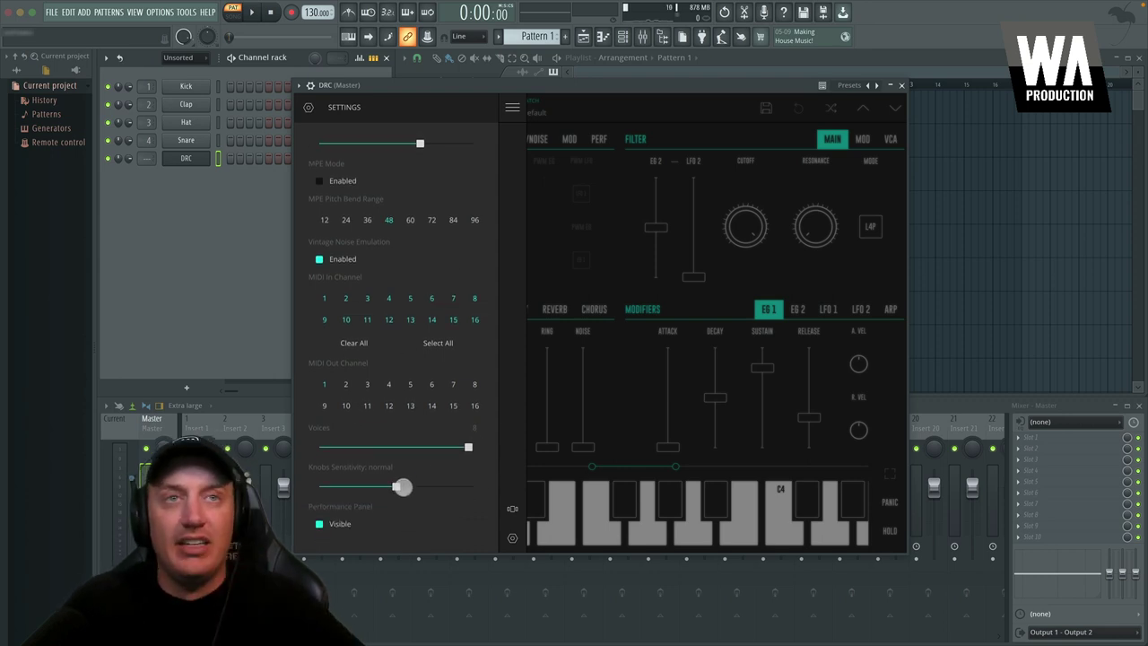
pyautogui.scroll(-3, 404, 484)
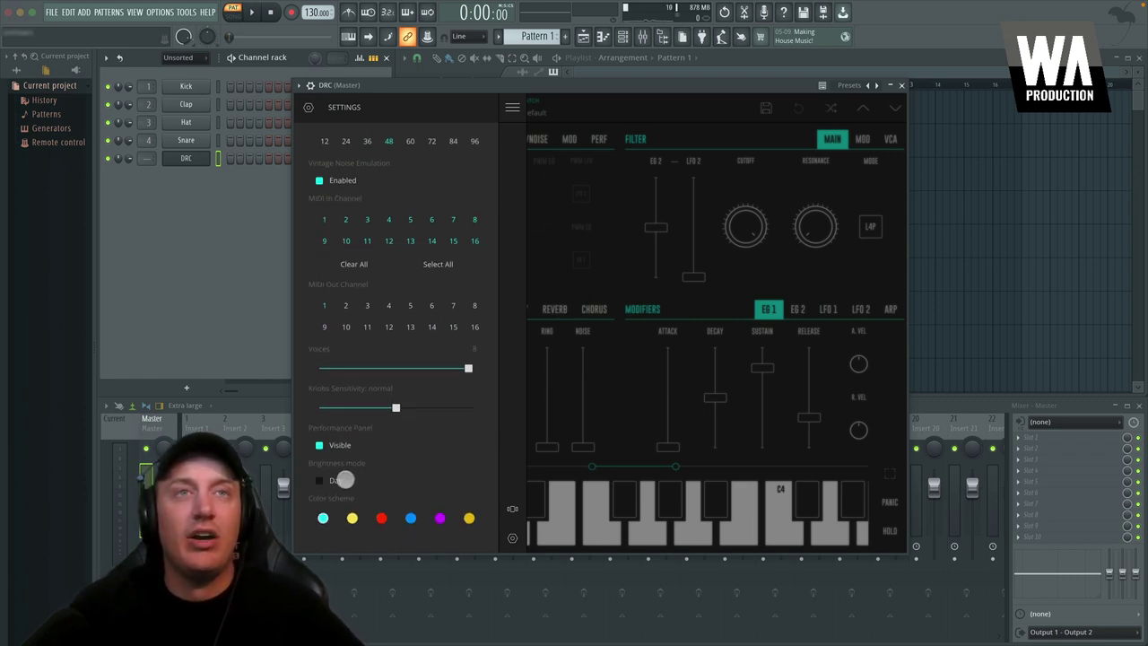
# Step: Try the Day theme and several accent colours, then settle on dark theme with red accent
pyautogui.click(319, 480)
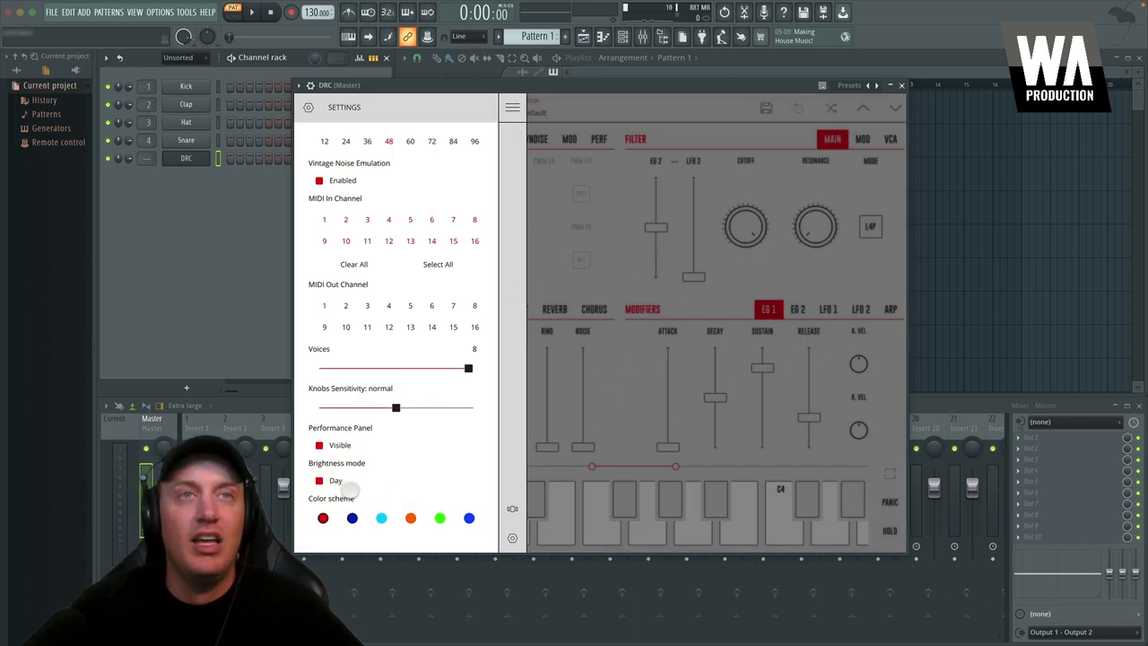
pyautogui.click(352, 517)
pyautogui.click(381, 517)
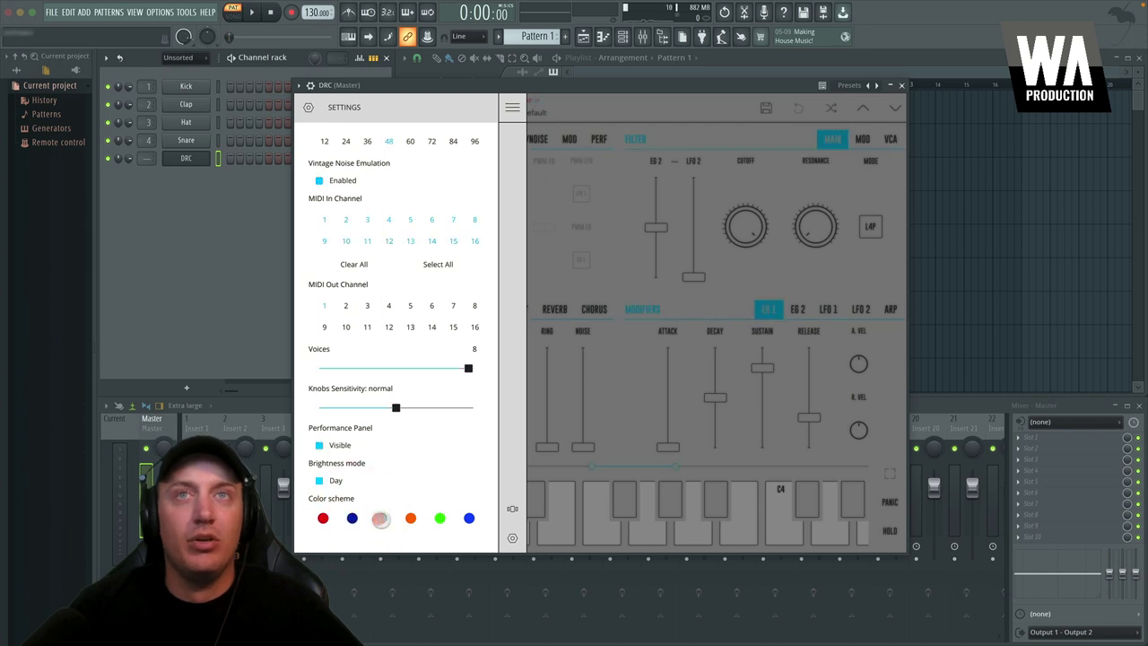
pyautogui.click(411, 518)
pyautogui.click(440, 518)
pyautogui.click(468, 517)
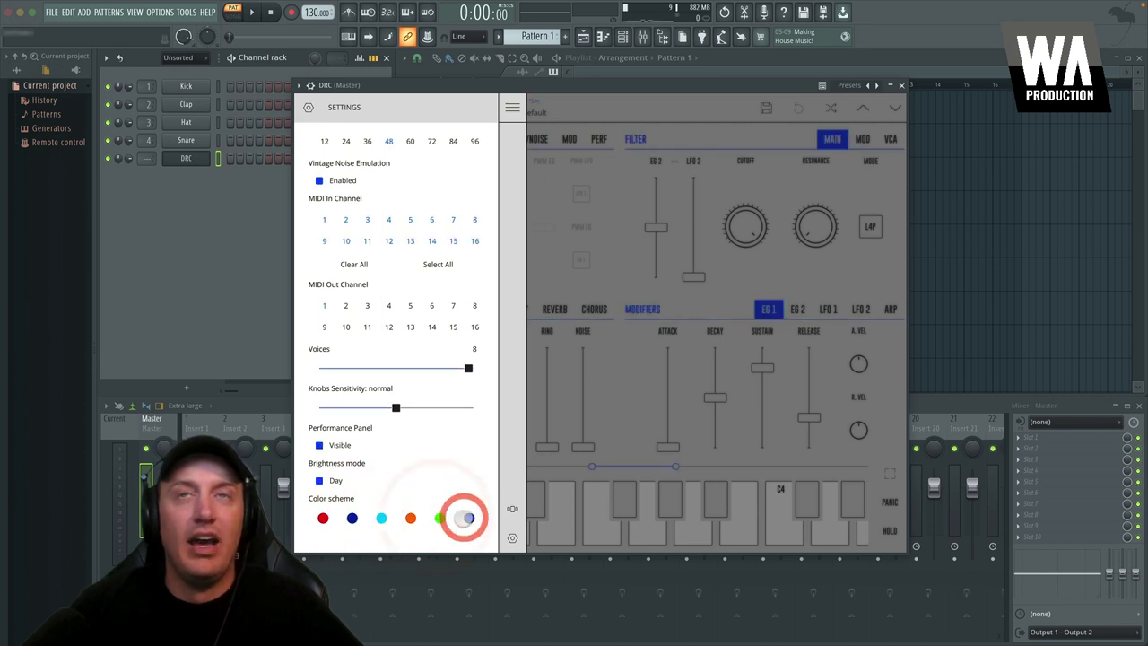
pyautogui.click(319, 480)
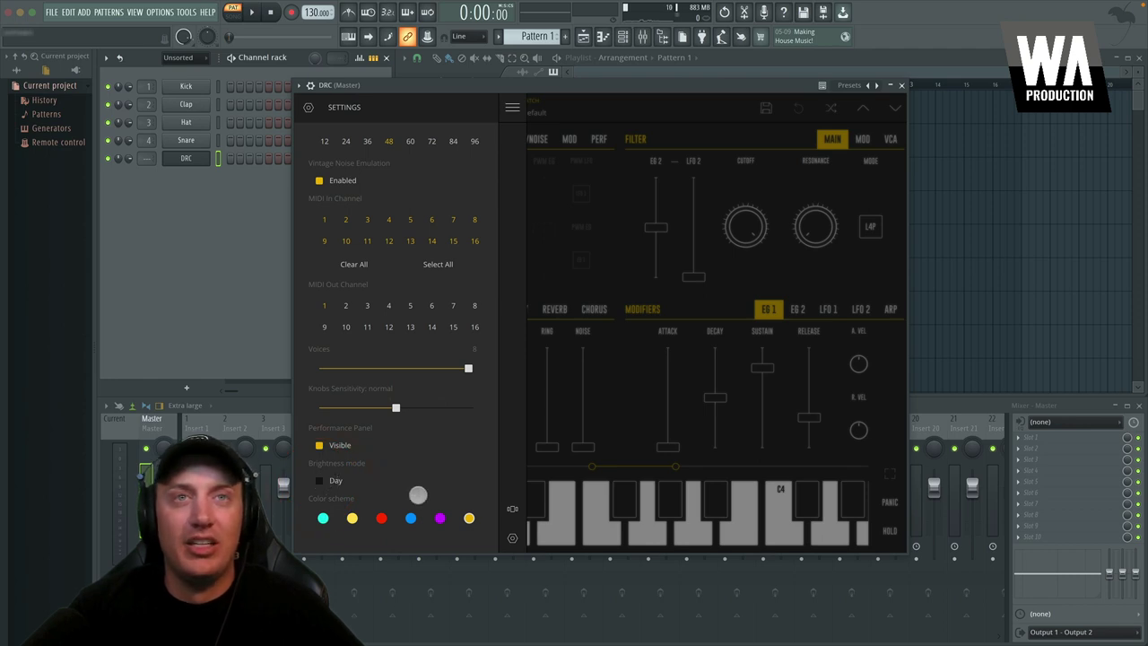
pyautogui.click(383, 517)
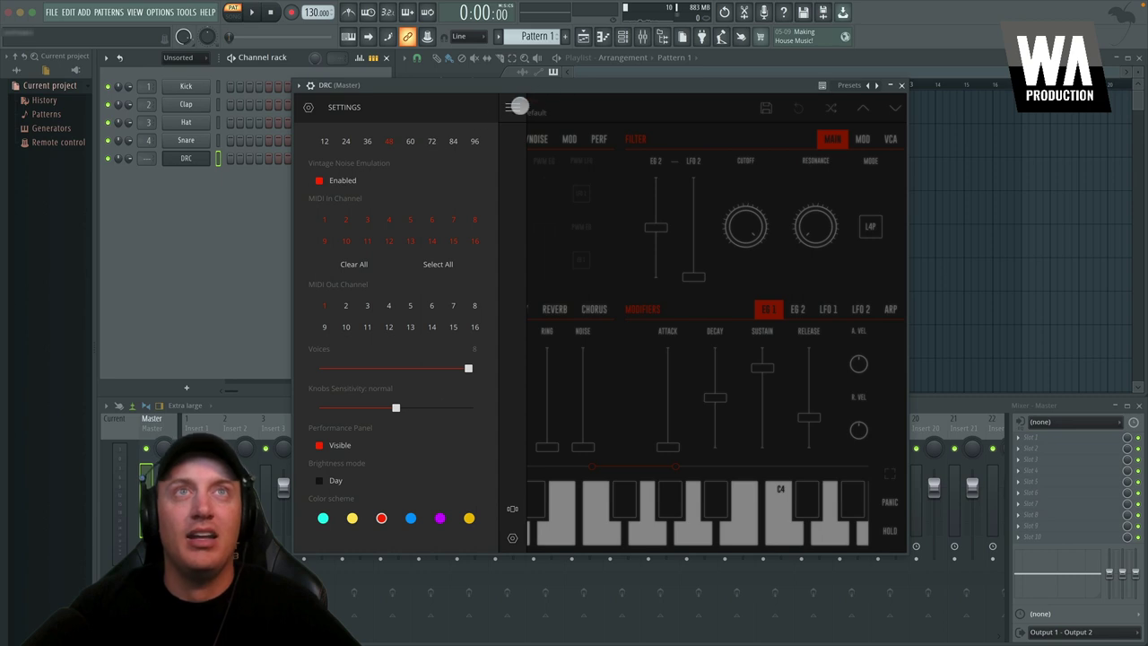
pyautogui.click(515, 107)
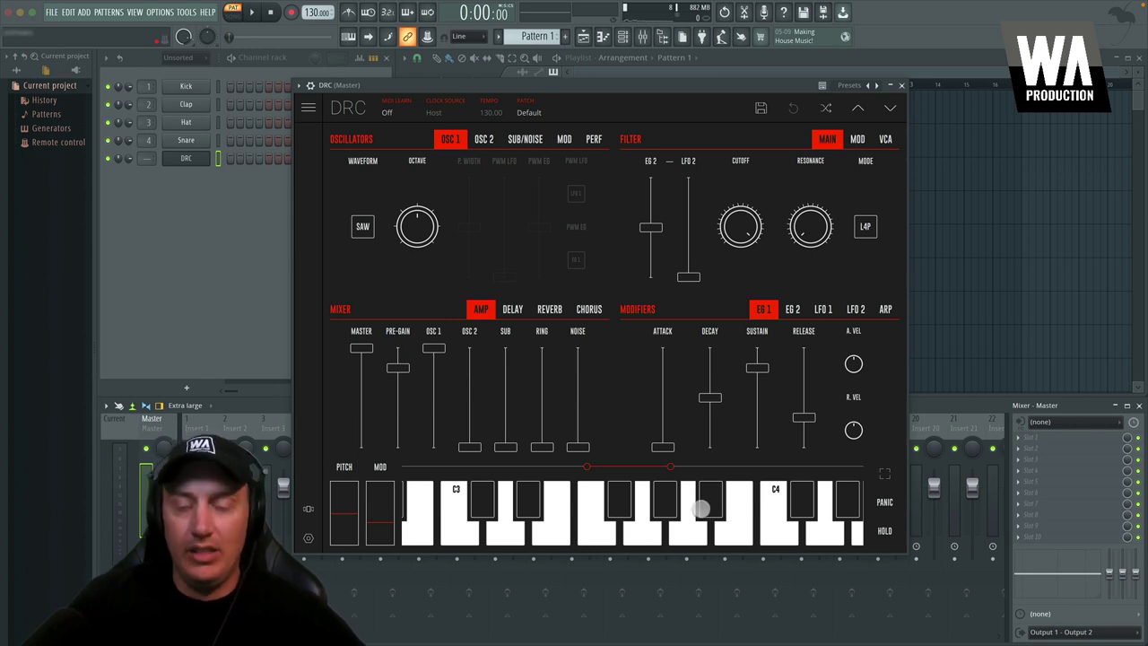
# Step: Play C4, A and F4, widen the on-screen keyboard range, and show the keyboard scale settings
pyautogui.press('z')
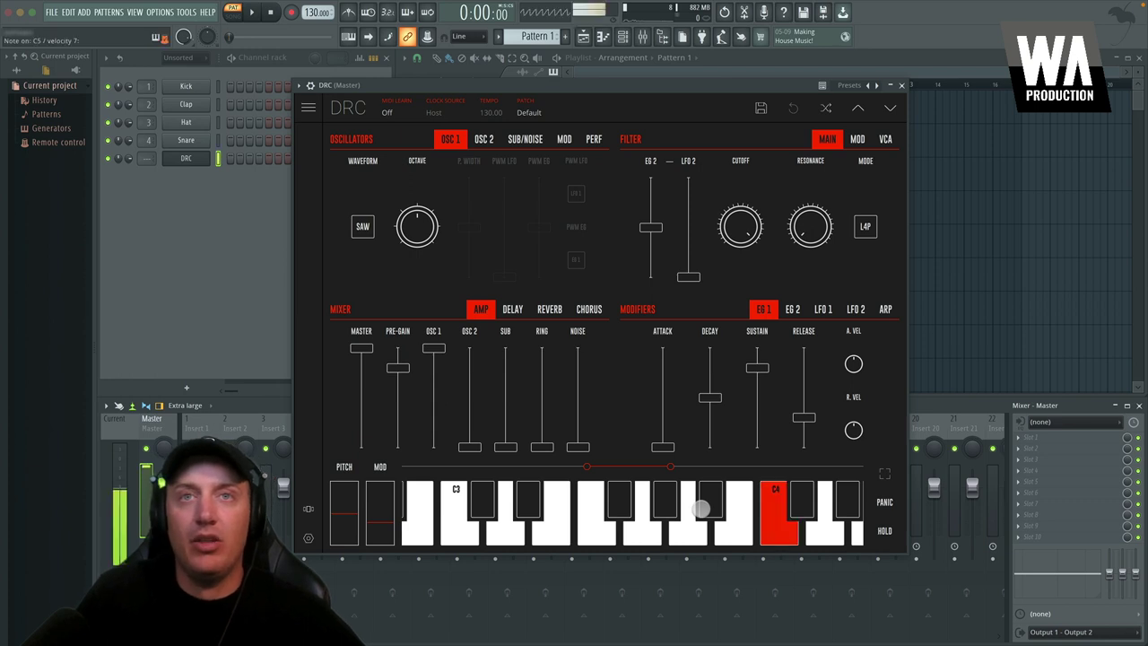
pyautogui.click(702, 509)
pyautogui.press('v')
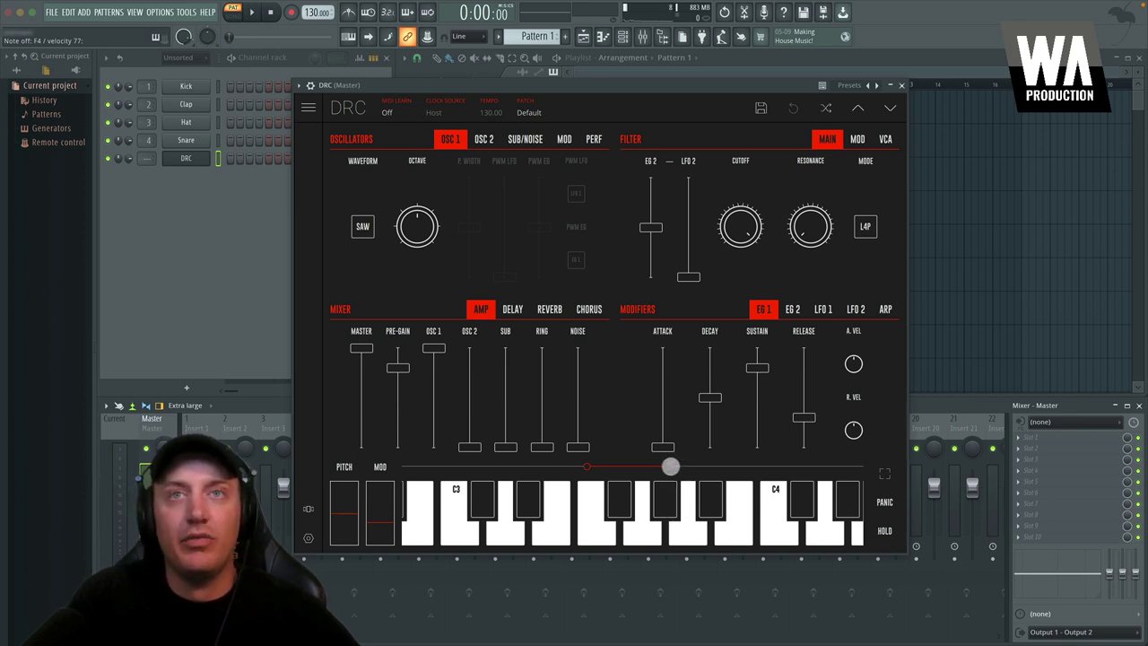
pyautogui.moveTo(671, 467); pyautogui.dragTo(710, 475)
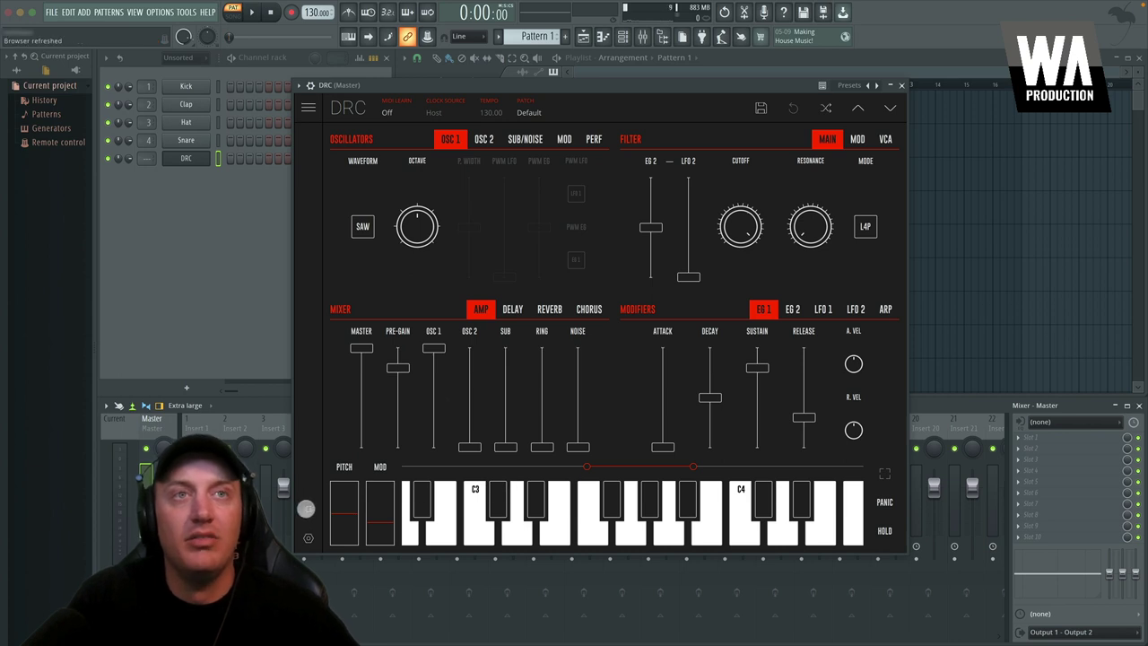
pyautogui.click(308, 538)
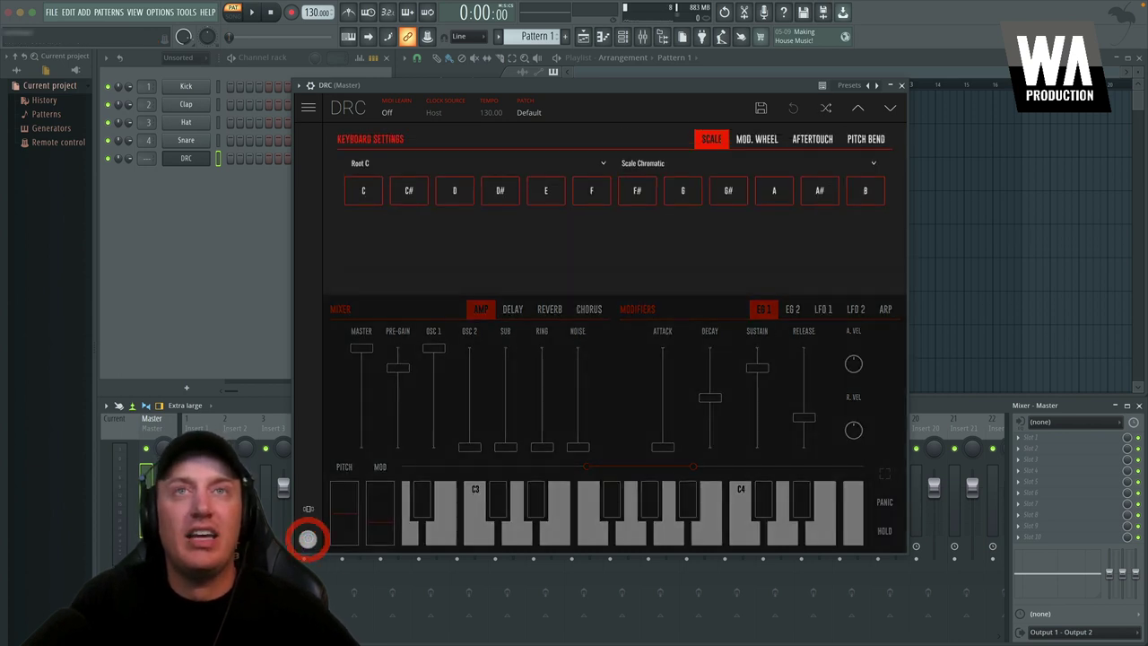
# Step: Set the keyboard scale to root G Lydian and play F#3, G3 and B3
pyautogui.click(572, 162)
pyautogui.click(643, 163)
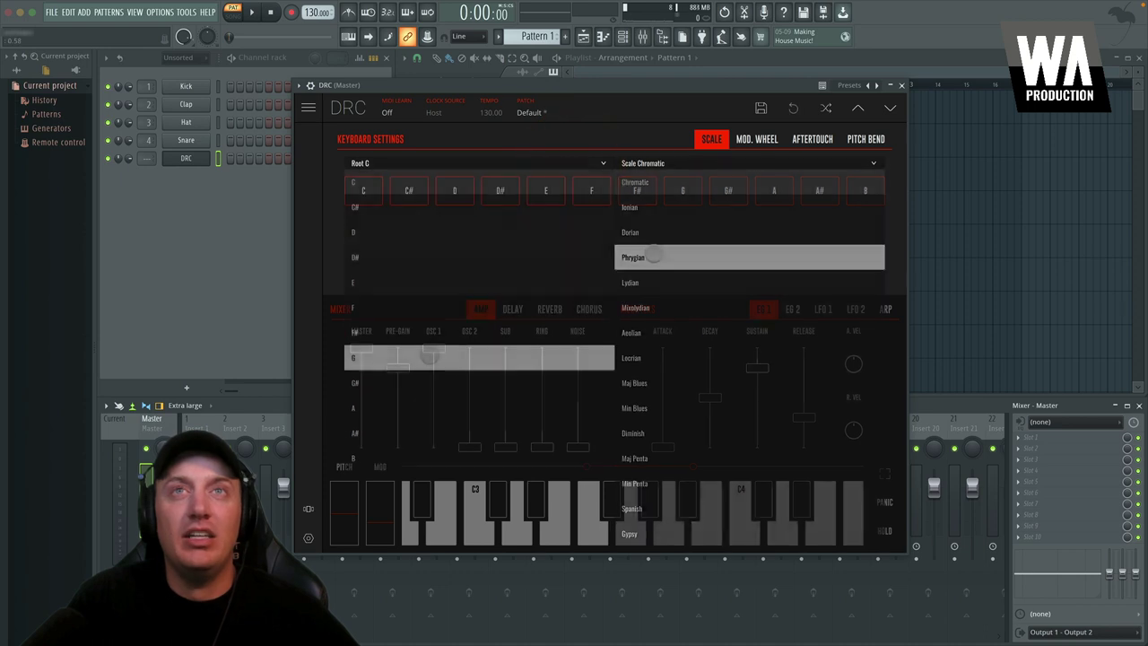
pyautogui.click(654, 278)
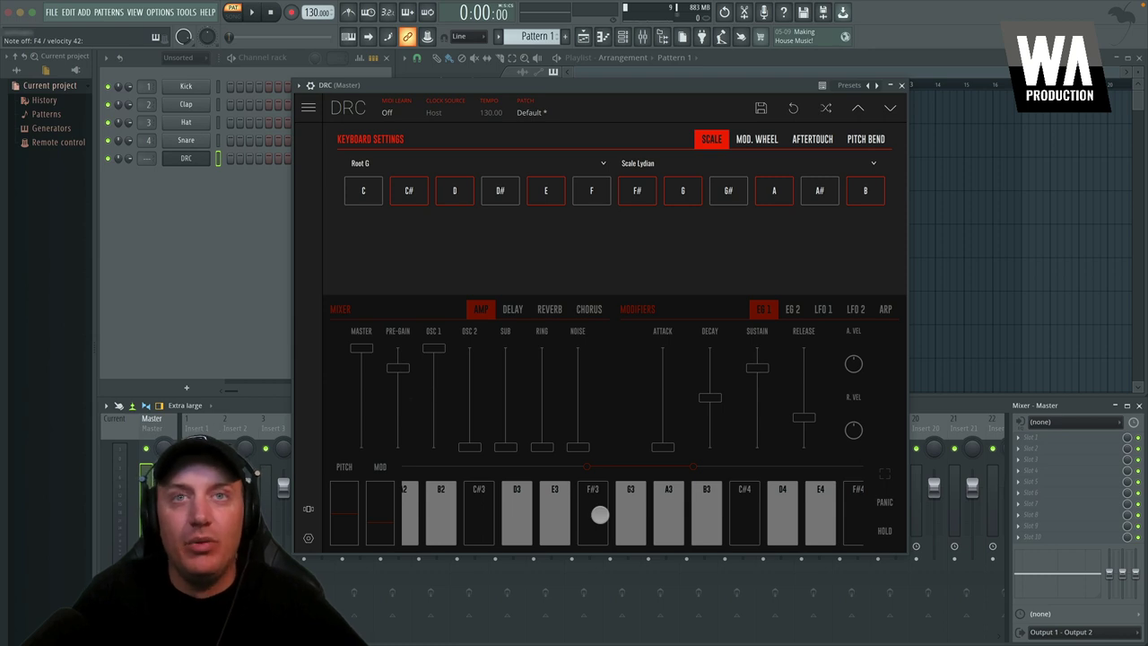
pyautogui.press('g')
pyautogui.press('b')
pyautogui.press('m')
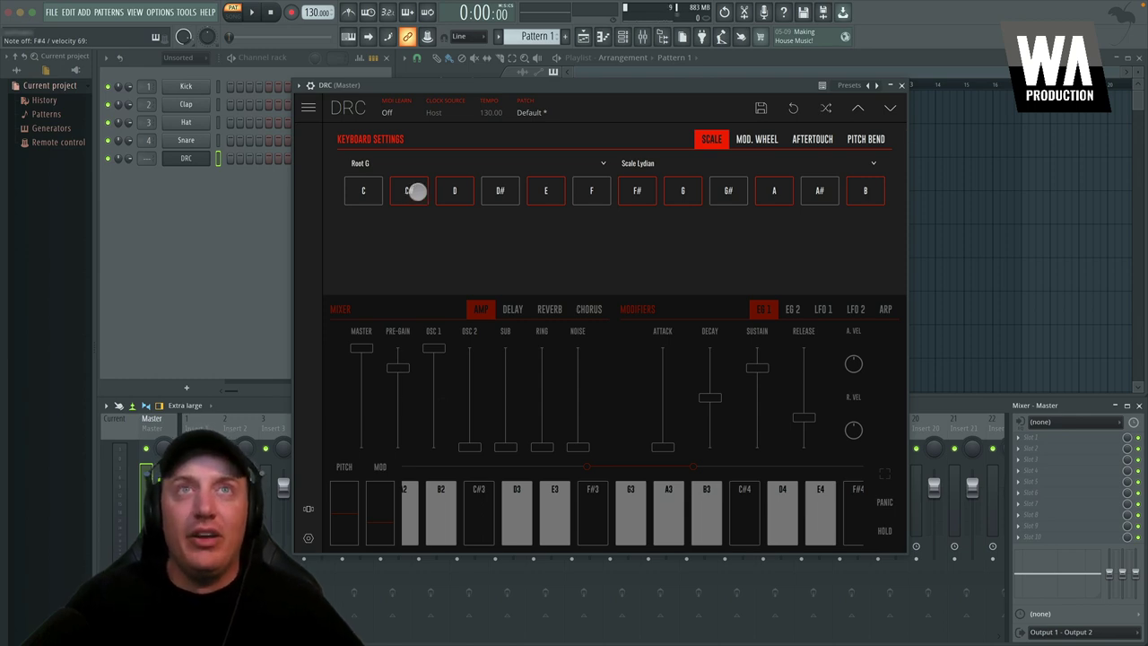
# Step: Add C#, D and F to turn the scale into a custom scale
pyautogui.click(415, 191)
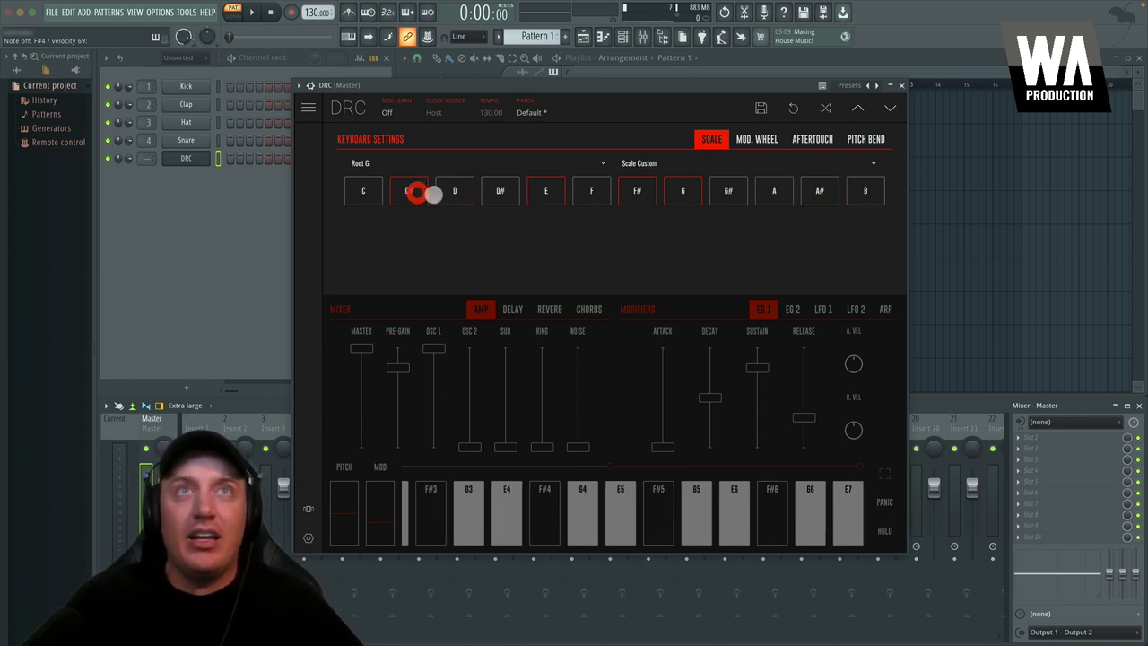
pyautogui.click(455, 192)
pyautogui.click(593, 192)
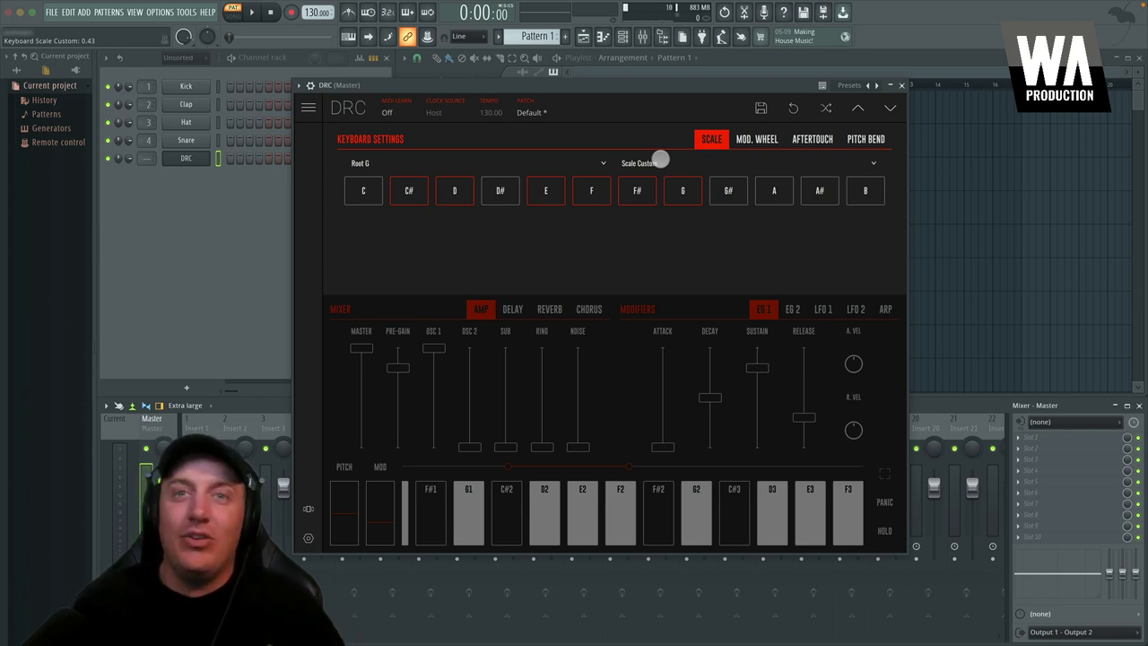
# Step: Review the mod wheel and aftertouch assignments, then raise the pitch bend range
pyautogui.click(750, 134)
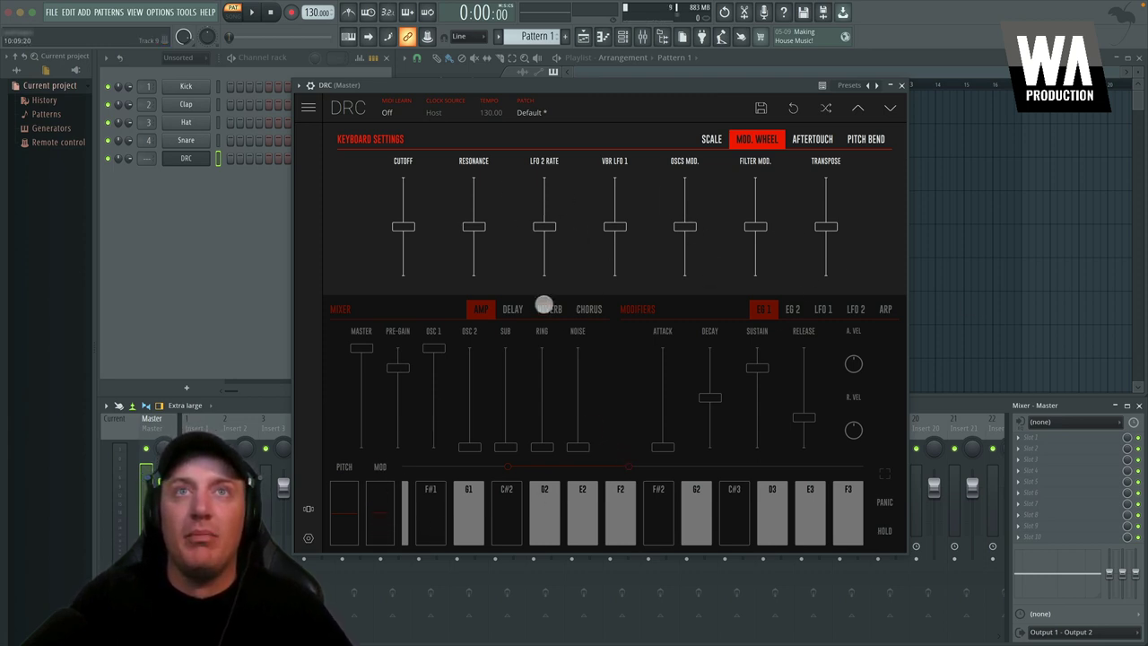
pyautogui.click(813, 137)
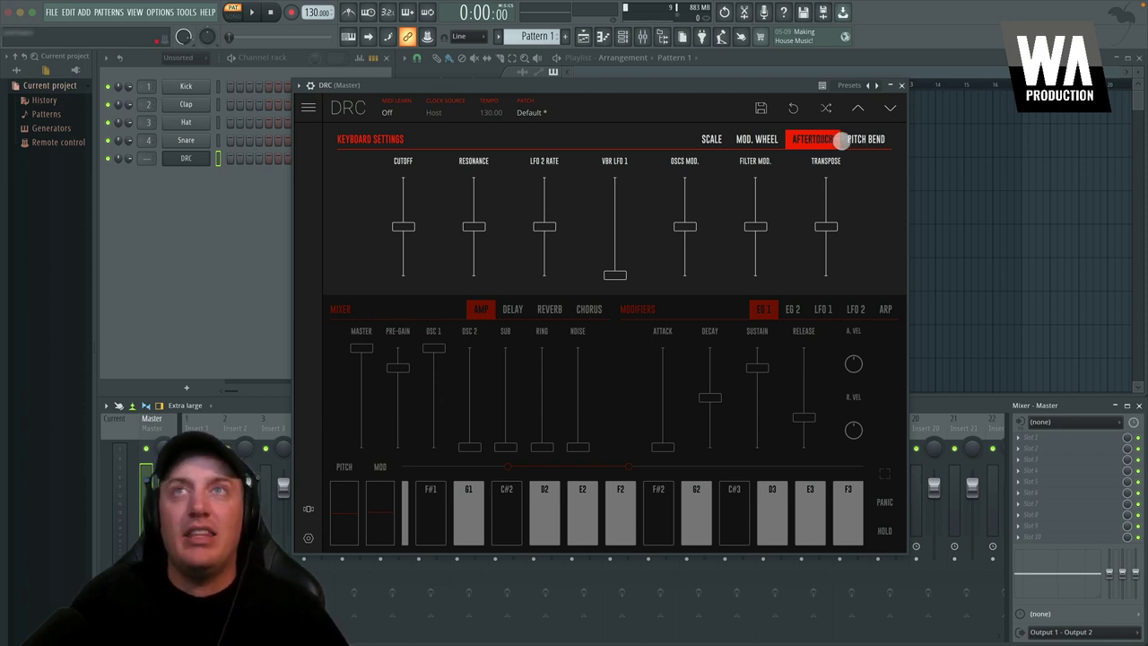
pyautogui.click(848, 139)
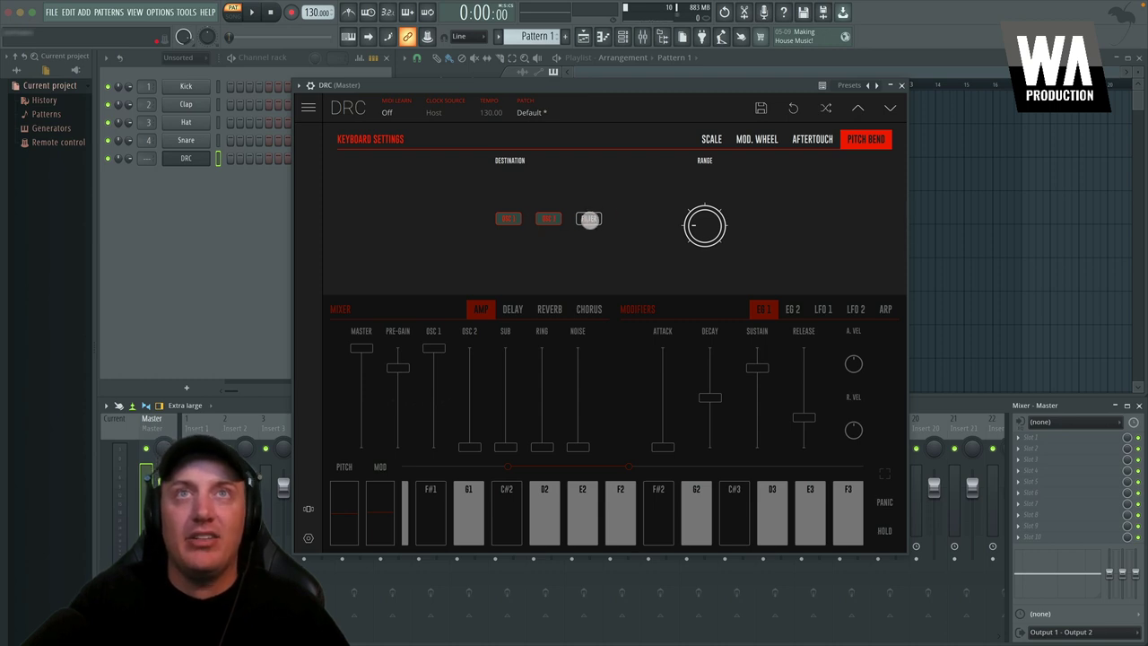
pyautogui.moveTo(715, 230); pyautogui.dragTo(708, 294)
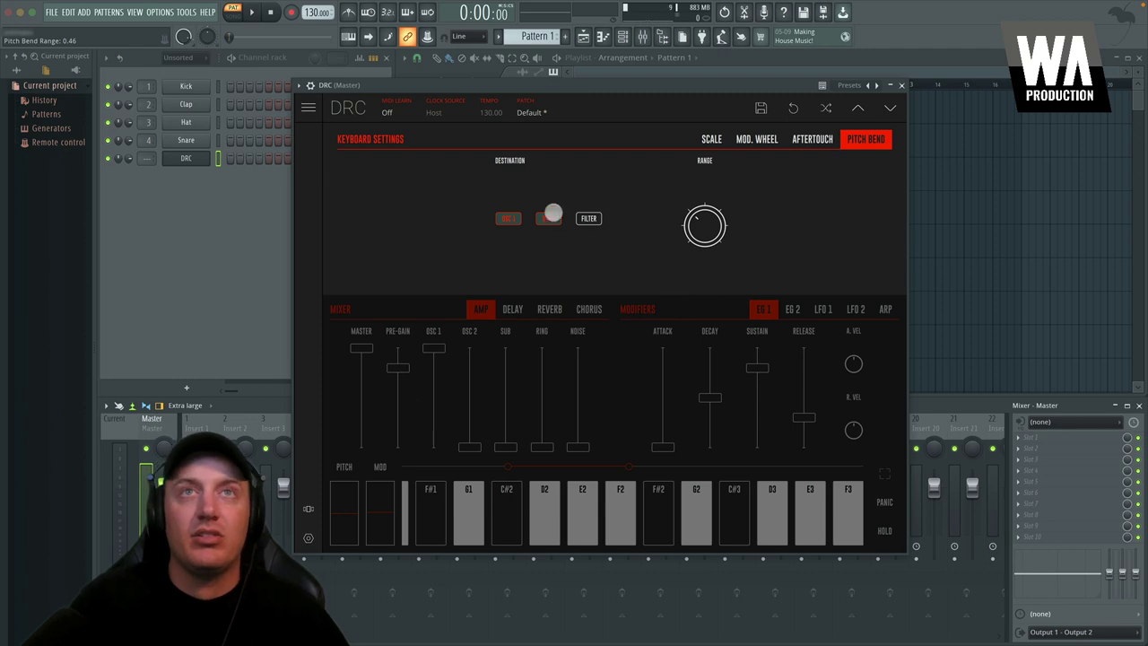
# Step: Close the keyboard settings to return to the oscillator and filter panel
pyautogui.click(861, 139)
pyautogui.click(713, 140)
pyautogui.click(712, 140)
pyautogui.click(885, 328)
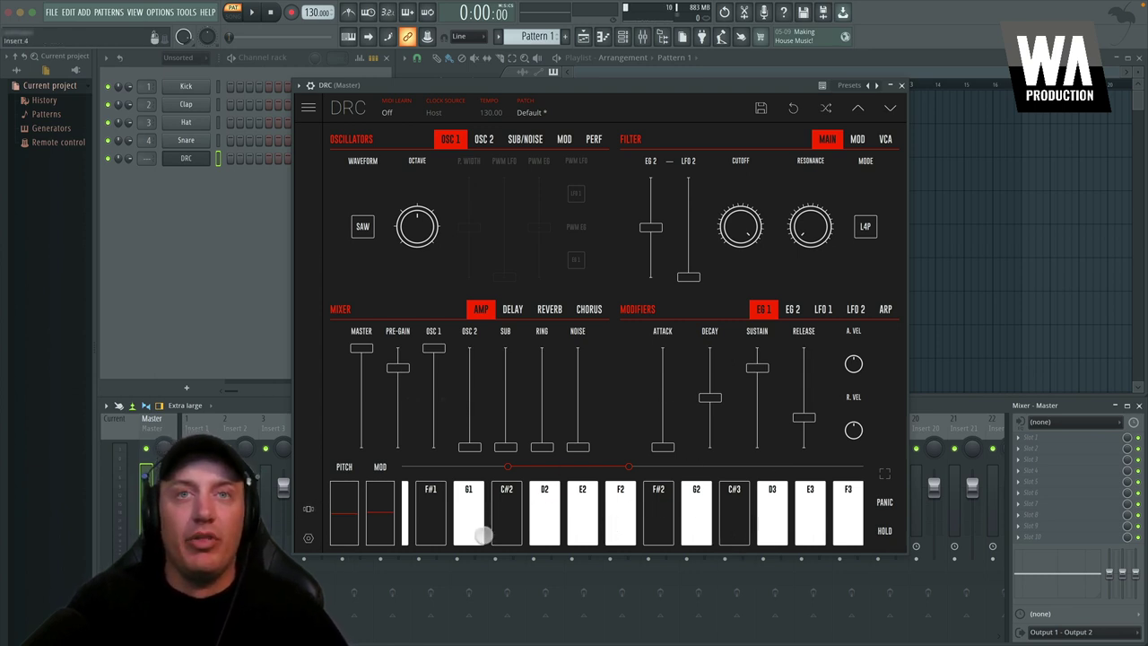
pyautogui.click(310, 509)
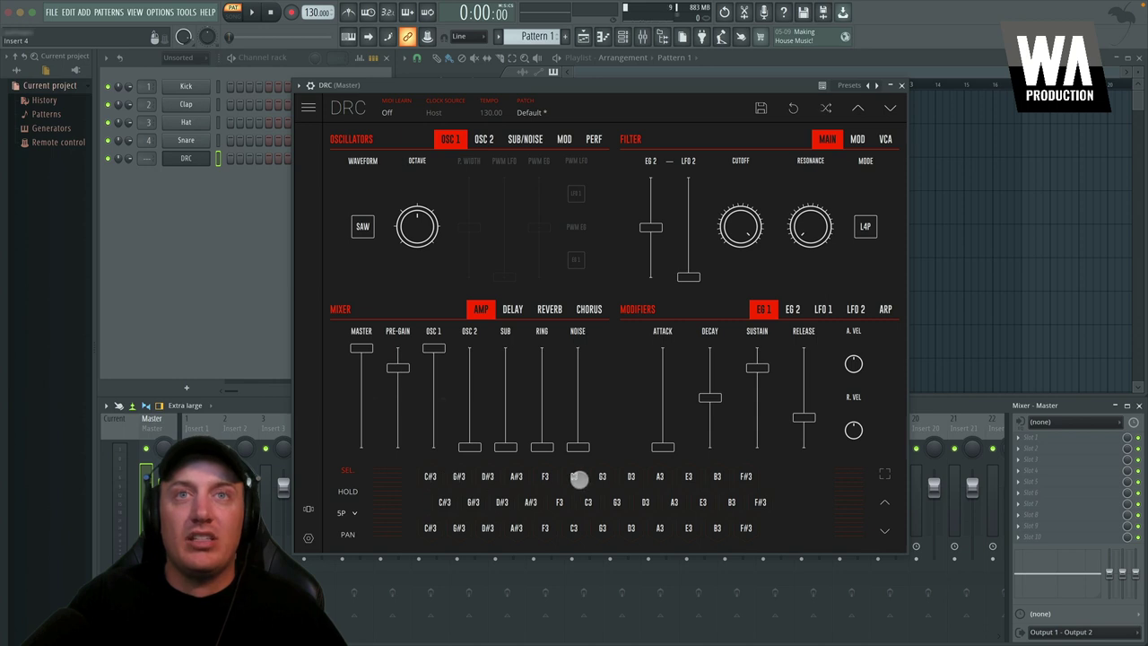
pyautogui.click(514, 476)
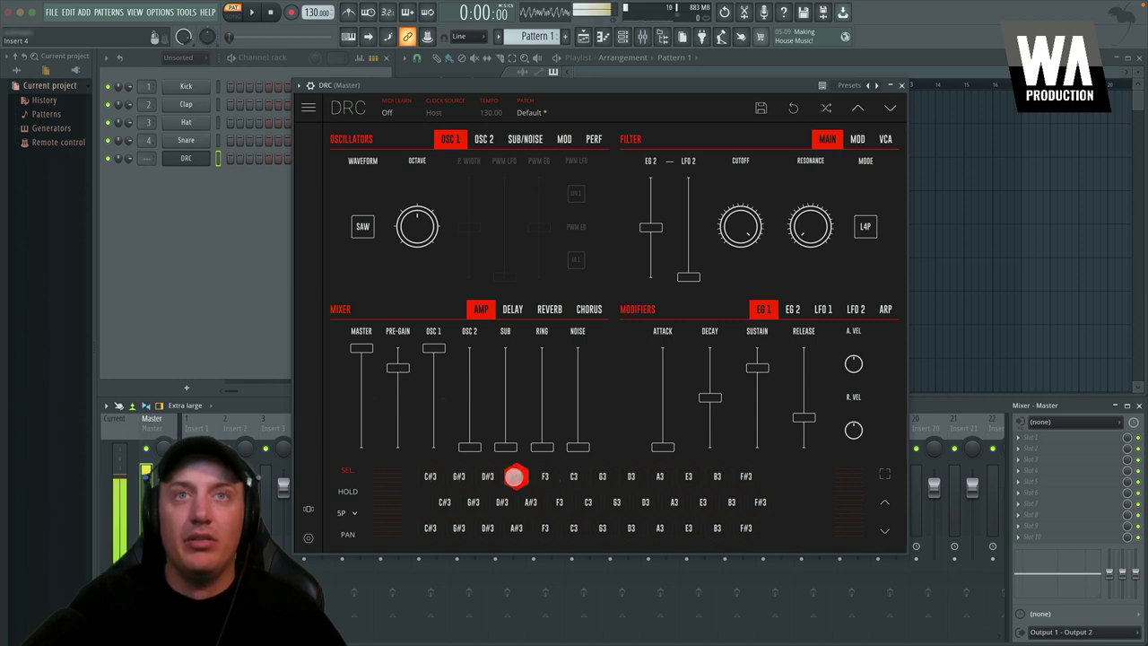
pyautogui.click(588, 502)
pyautogui.click(530, 502)
pyautogui.click(516, 528)
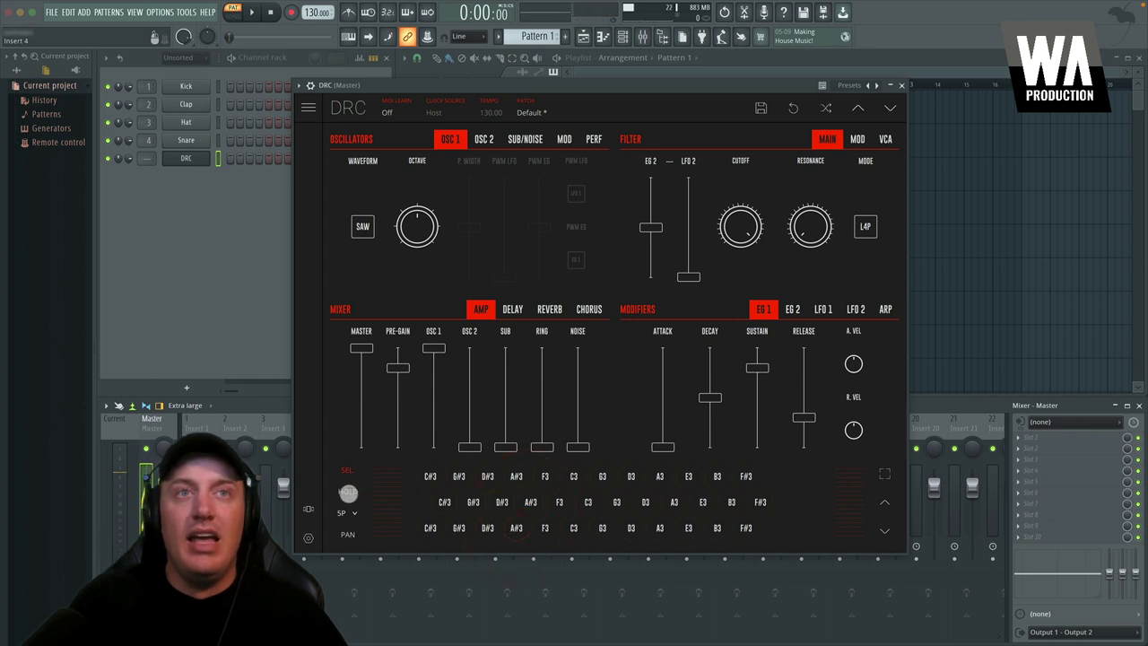
pyautogui.click(346, 474)
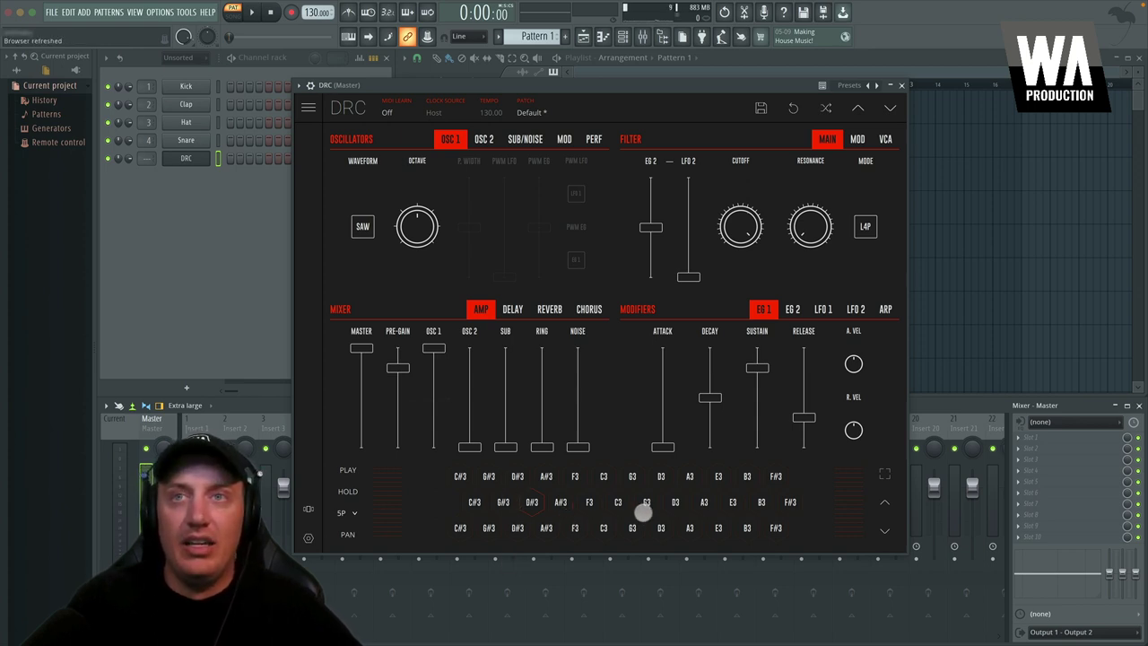
pyautogui.click(309, 509)
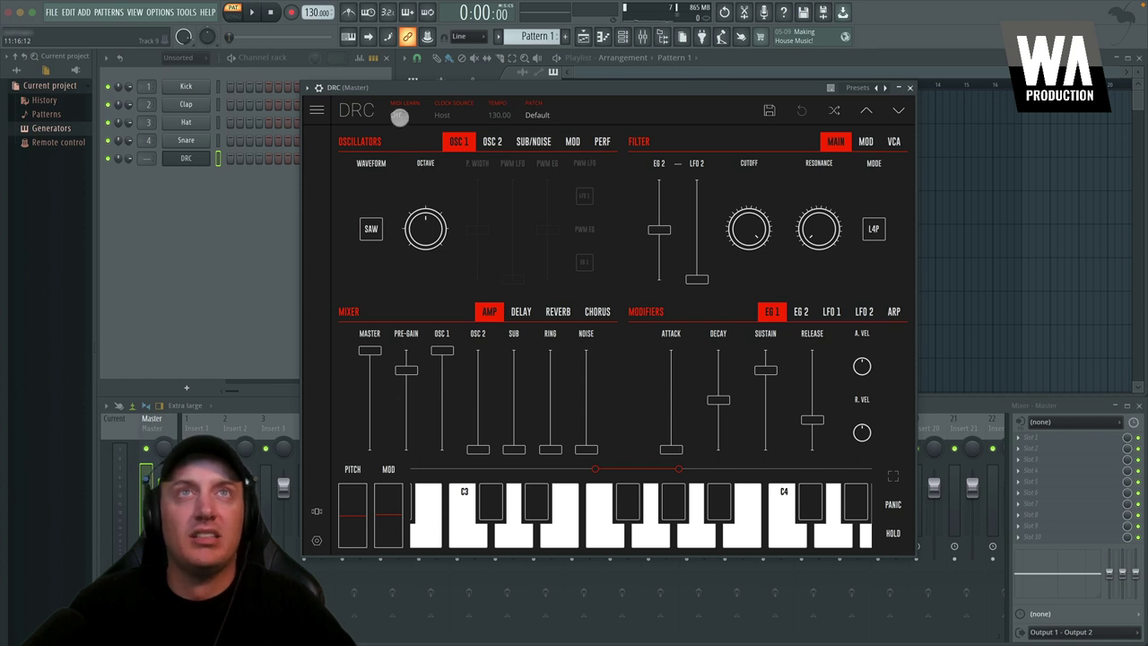
pyautogui.click(400, 115)
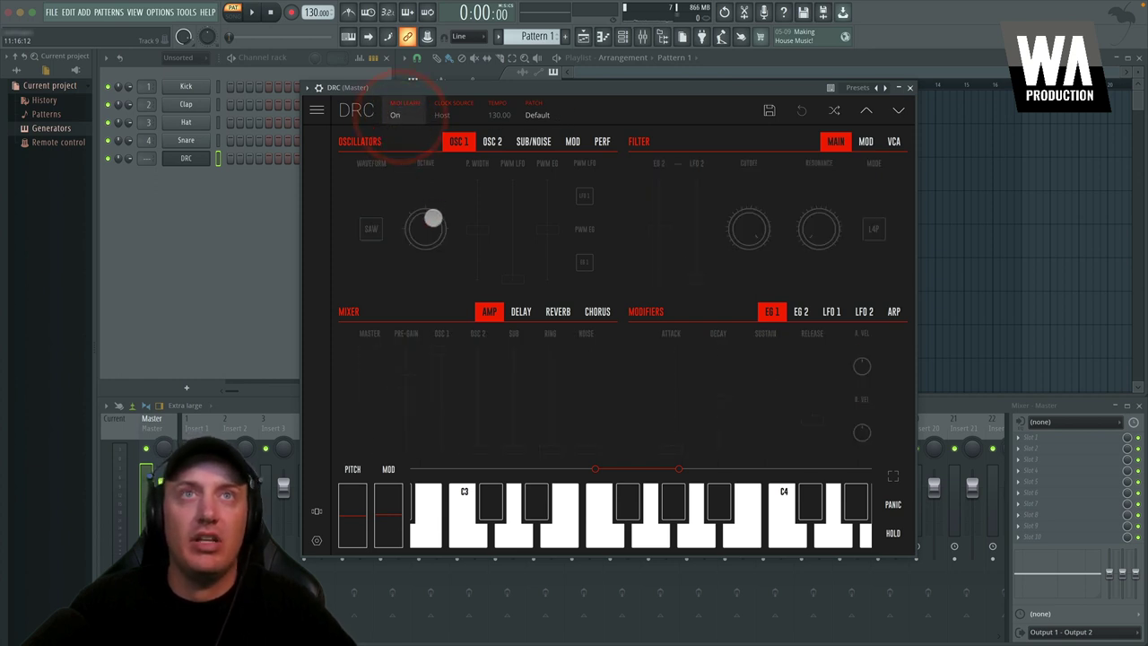
pyautogui.click(421, 233)
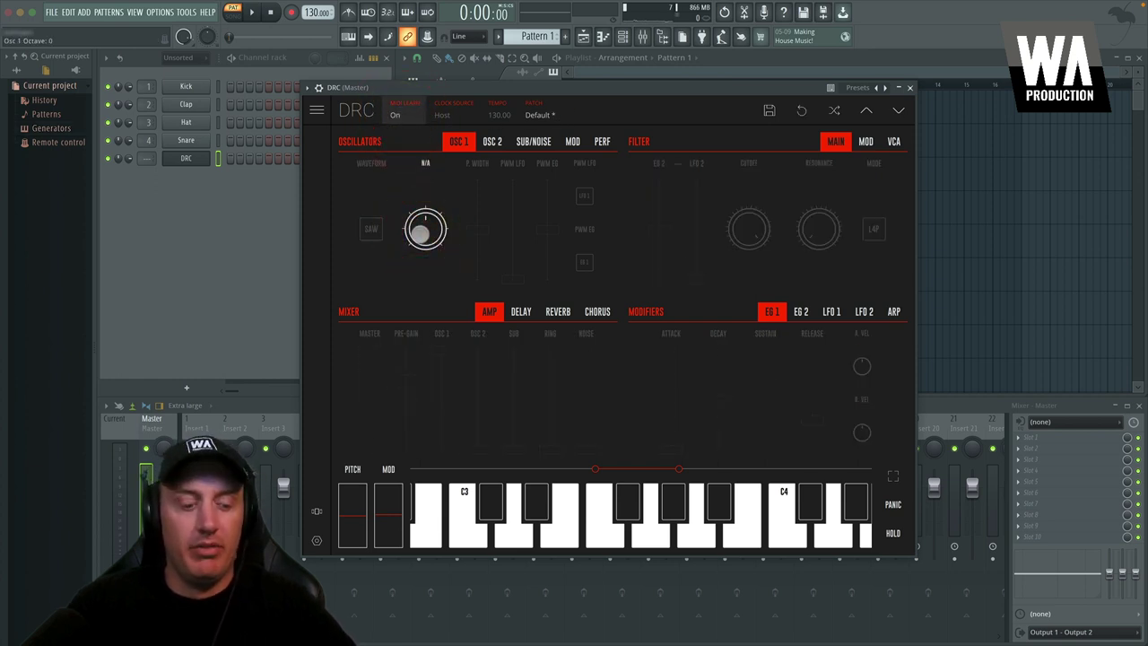
pyautogui.click(405, 108)
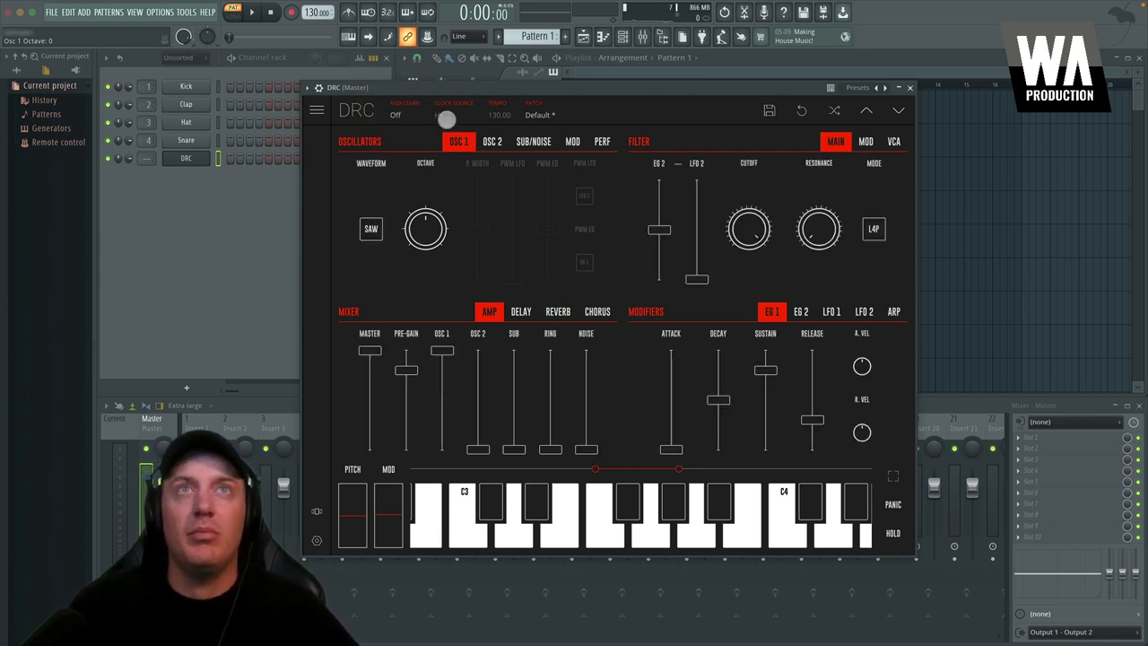
pyautogui.click(448, 111)
pyautogui.click(443, 111)
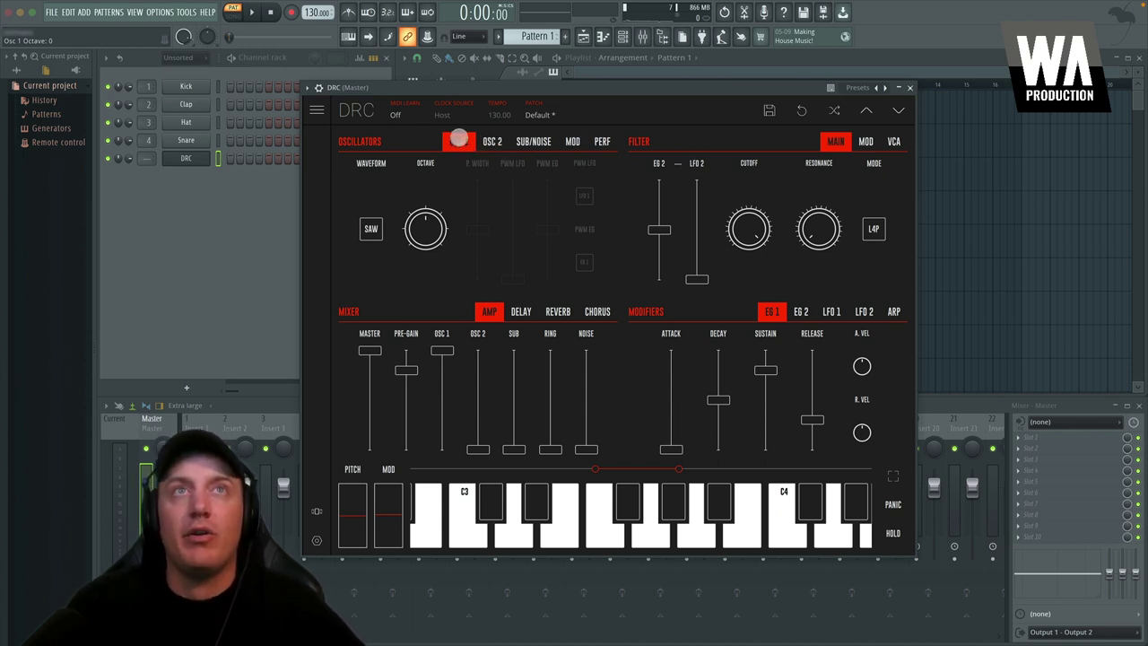
# Step: Switch oscillator 1's waveform to square after briefly trying saw and the octave control
pyautogui.click(486, 141)
pyautogui.click(455, 141)
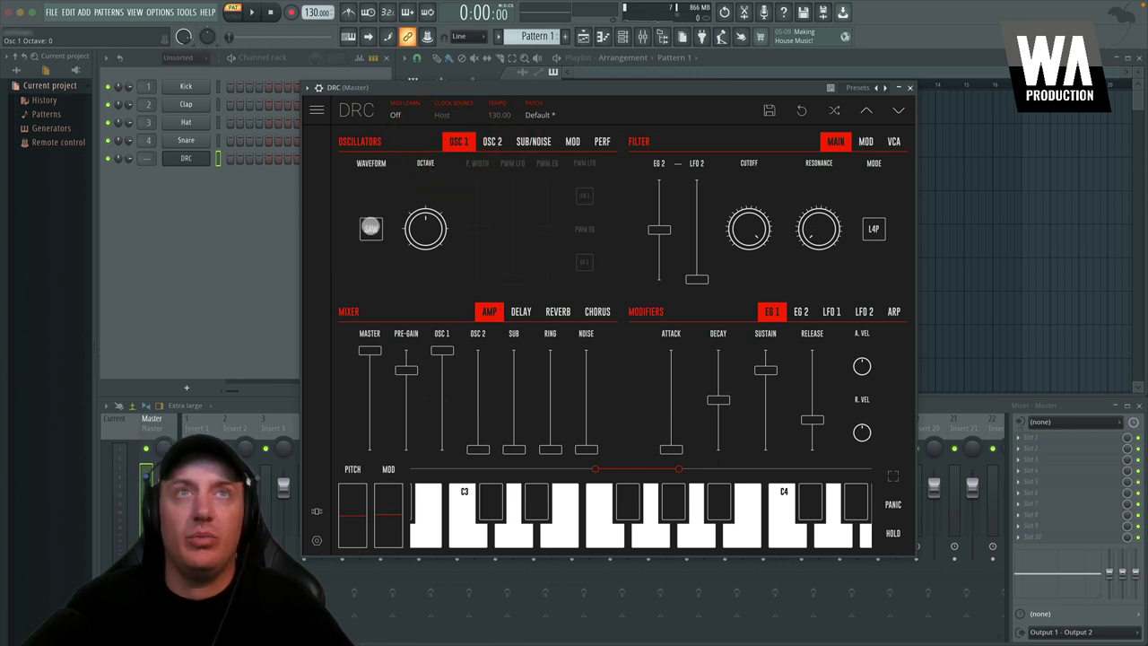
pyautogui.click(370, 227)
pyautogui.click(367, 225)
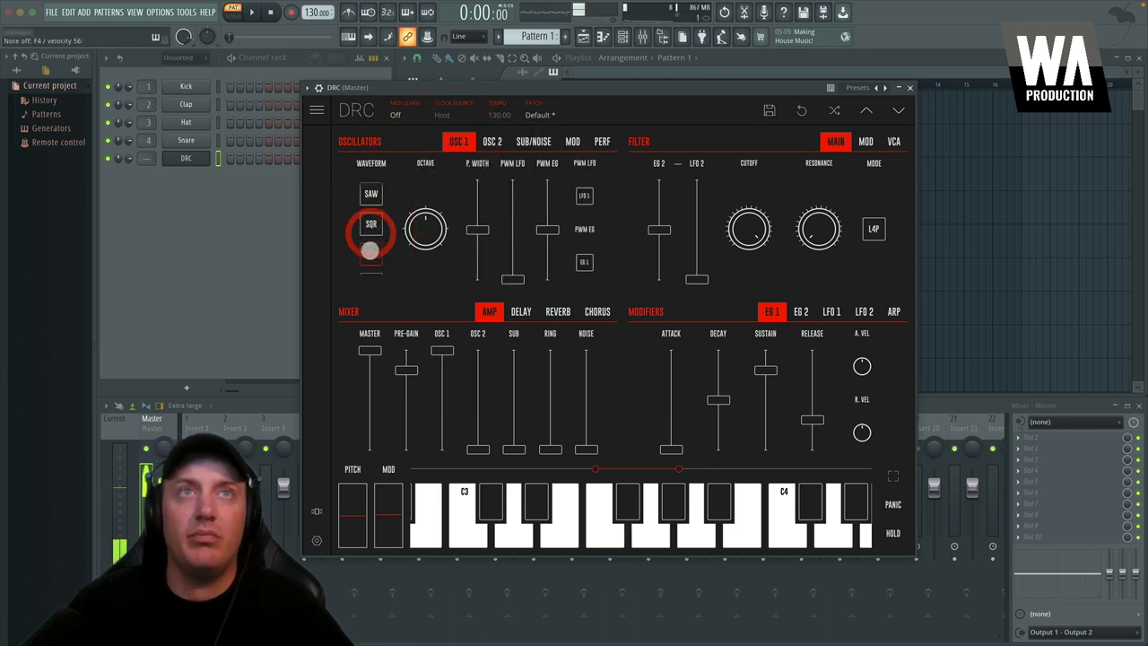
pyautogui.click(369, 246)
pyautogui.click(371, 225)
pyautogui.click(370, 195)
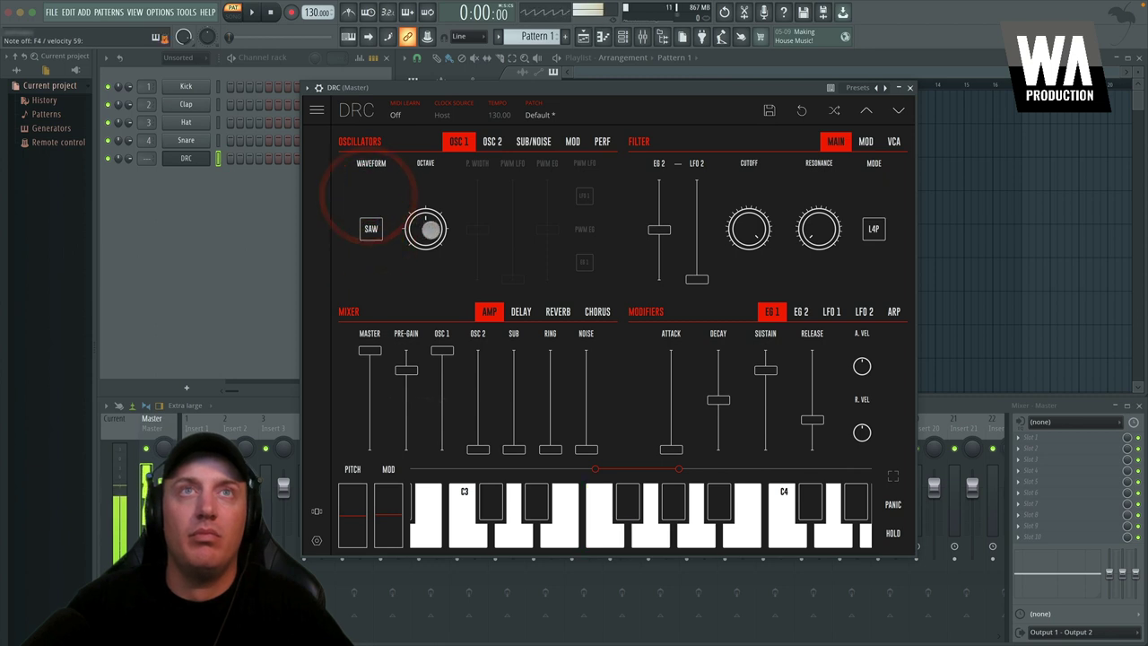
pyautogui.moveTo(430, 230)
pyautogui.mouseDown()
pyautogui.moveTo(416, 227)
pyautogui.moveTo(421, 110)
pyautogui.moveTo(428, 227)
pyautogui.mouseUp()
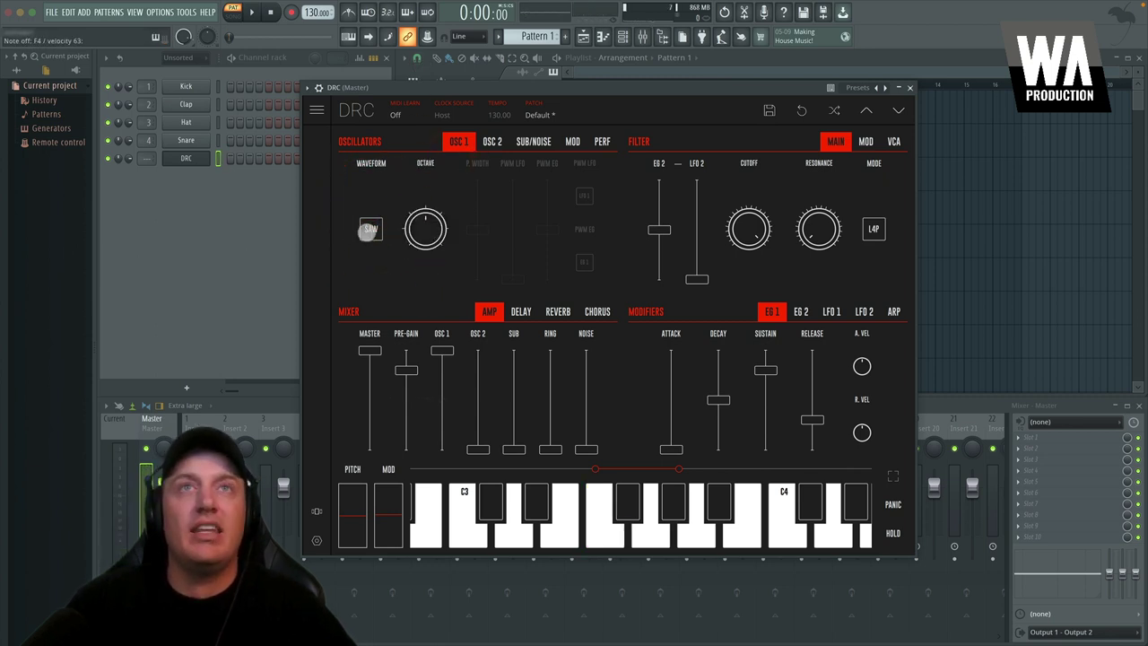
pyautogui.click(352, 231)
pyautogui.click(366, 226)
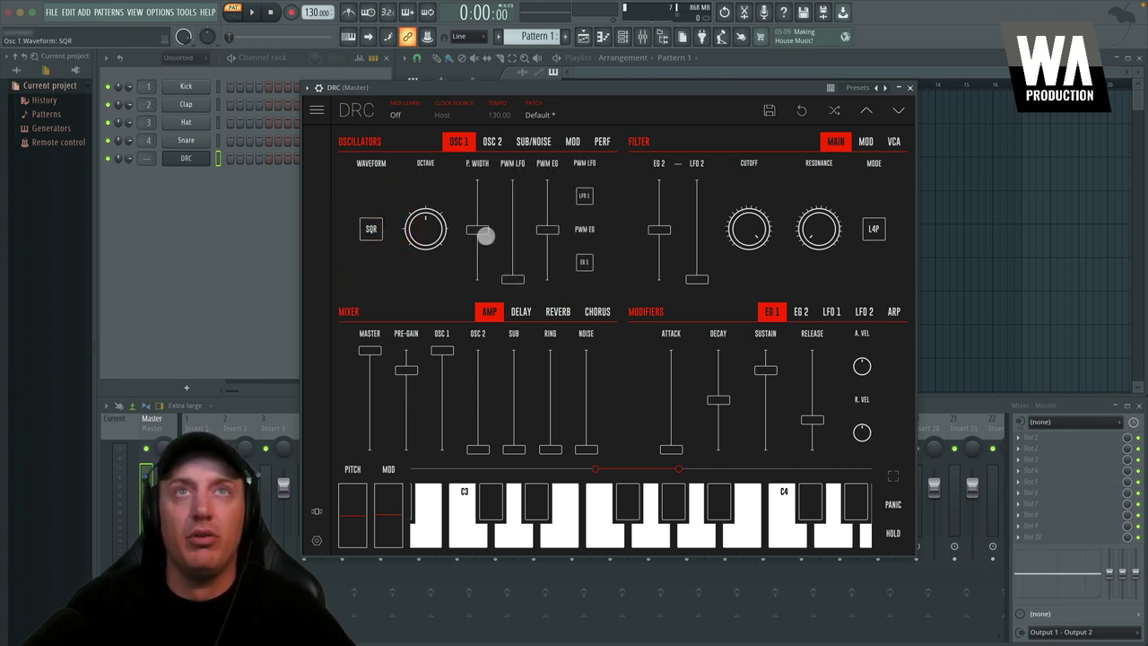
# Step: Set pulse width, raise PWM LFO, slight negative PWM EG, with LFO 1 and EG 1 sources
pyautogui.moveTo(485, 233)
pyautogui.mouseDown()
pyautogui.moveTo(479, 180)
pyautogui.moveTo(483, 233)
pyautogui.mouseUp()
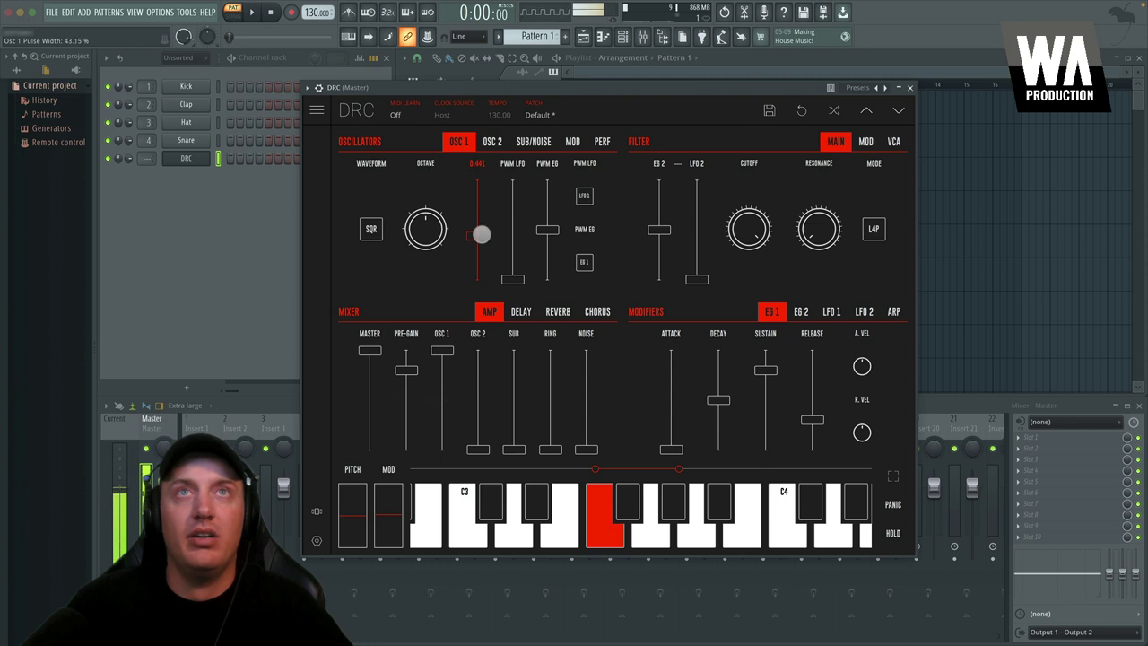
pyautogui.moveTo(522, 277); pyautogui.dragTo(515, 201)
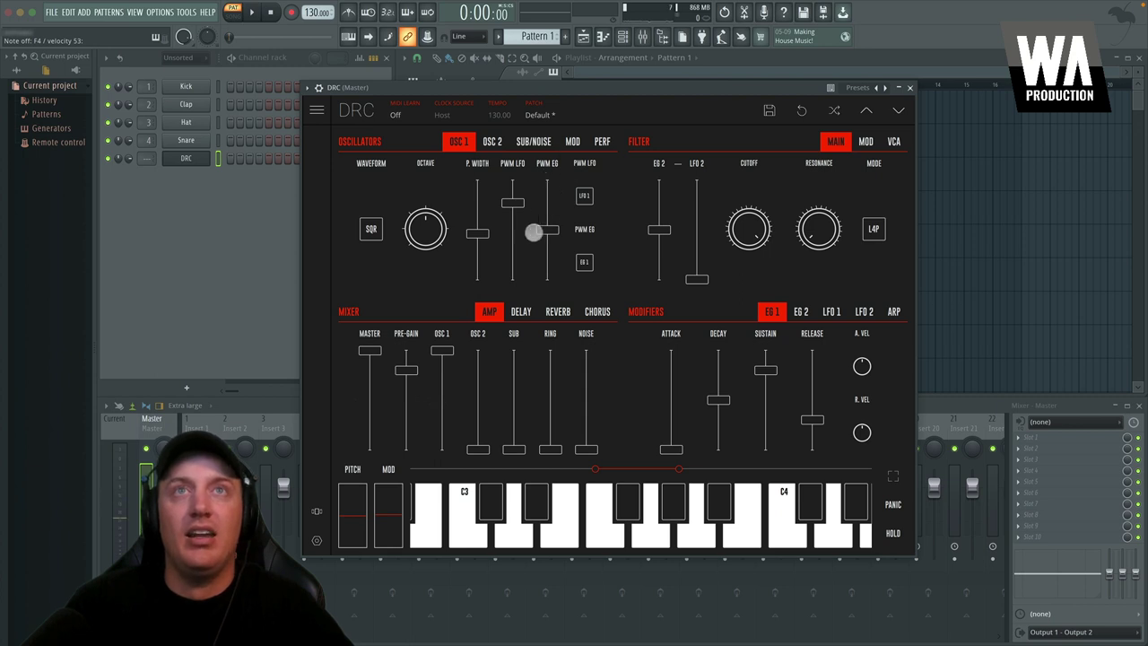
pyautogui.moveTo(545, 230)
pyautogui.mouseDown()
pyautogui.moveTo(545, 197)
pyautogui.moveTo(546, 225)
pyautogui.mouseUp()
pyautogui.click(587, 195)
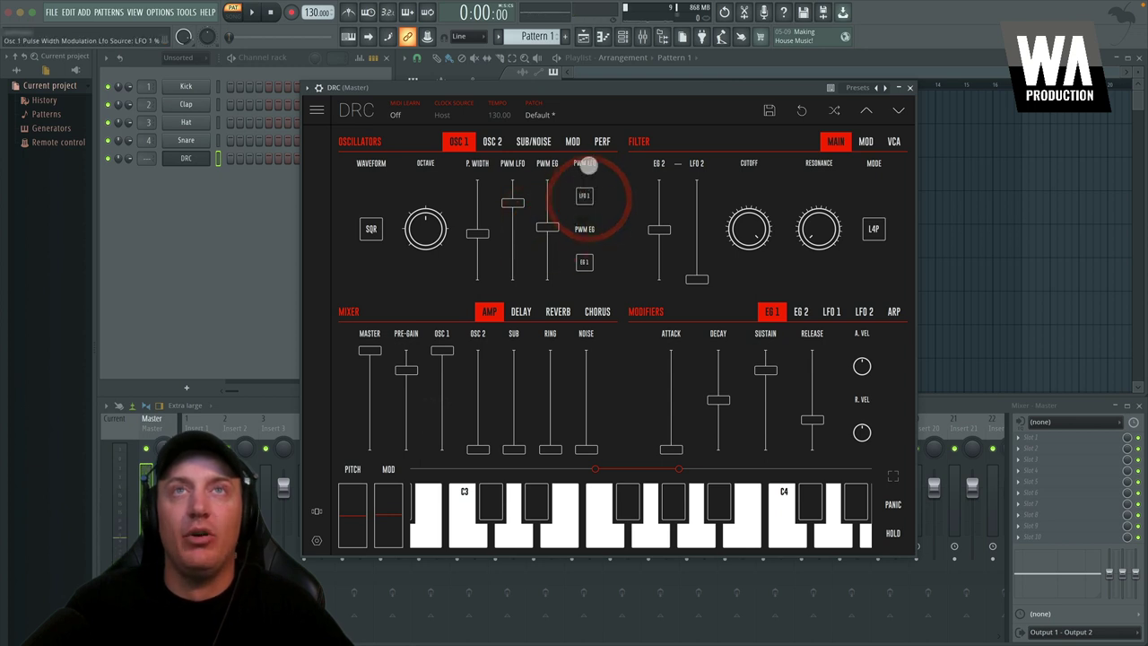
pyautogui.click(585, 261)
pyautogui.click(803, 311)
pyautogui.click(830, 312)
pyautogui.click(772, 311)
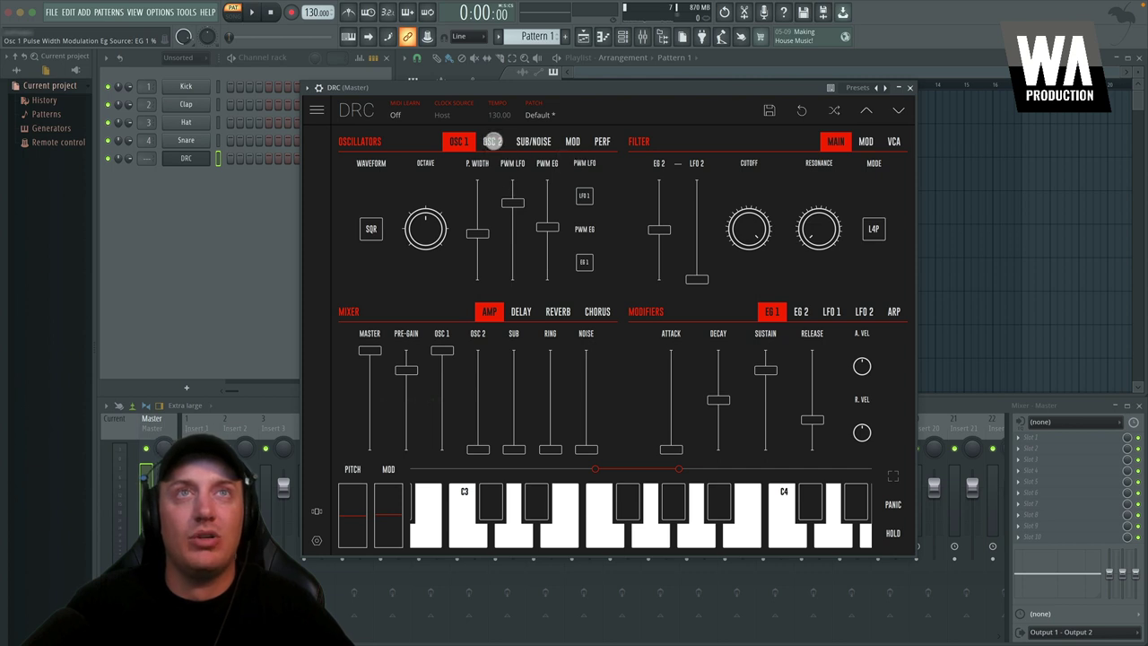
# Step: Raise oscillator 2's mixer level to around -9.85 dB, fine-tune it upward and switch sync on
pyautogui.click(493, 142)
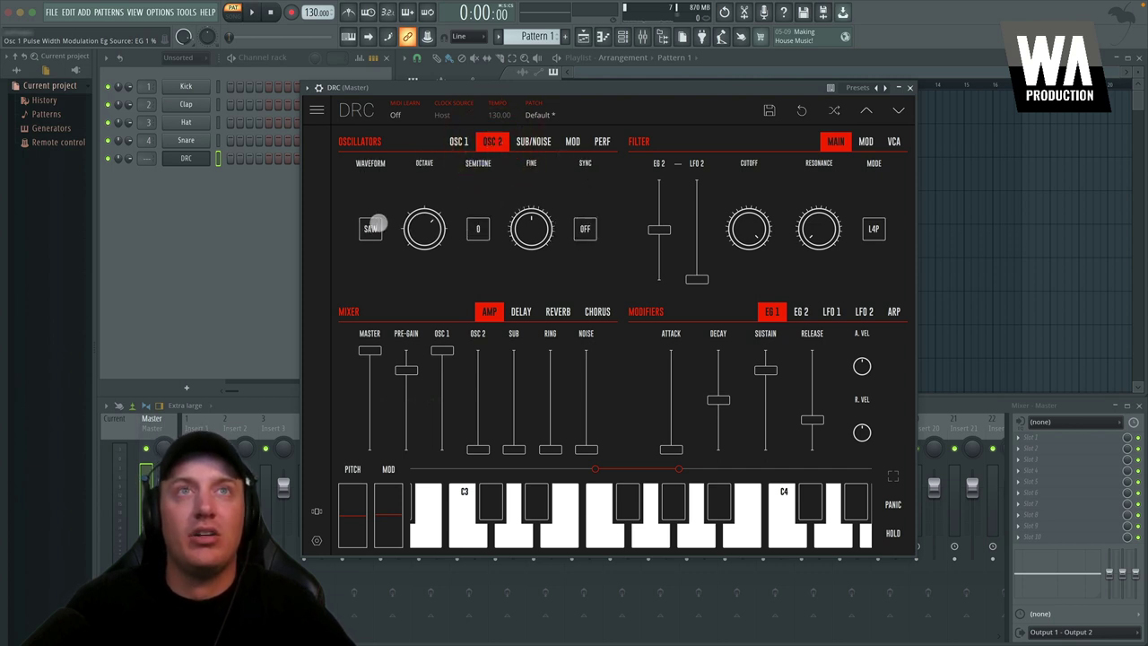
pyautogui.click(370, 229)
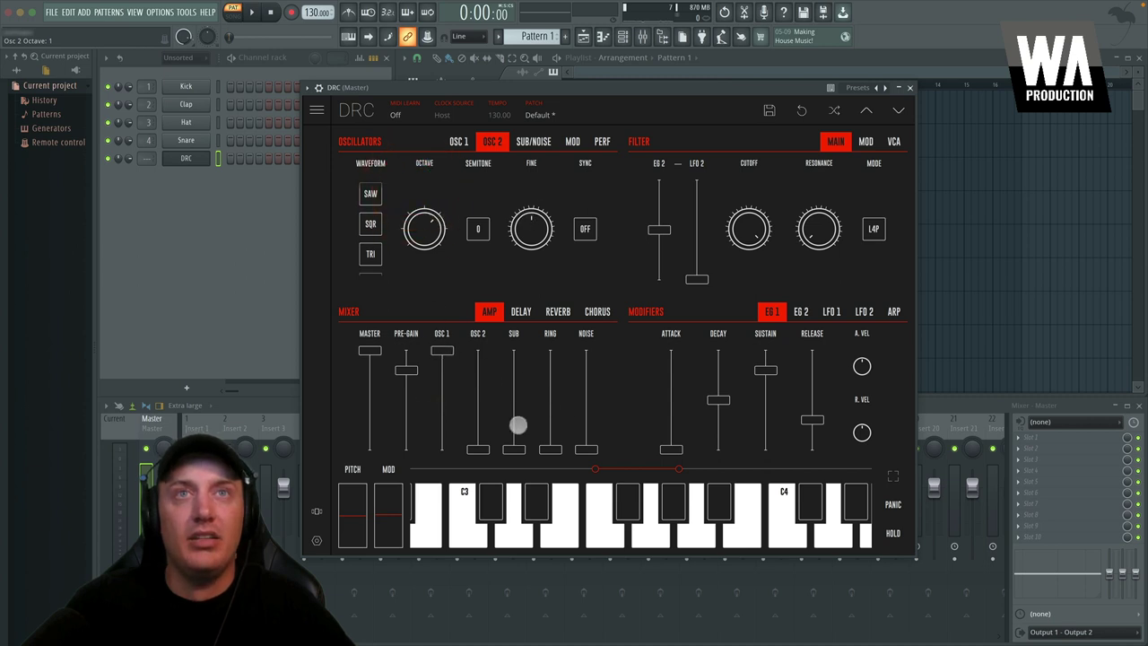
pyautogui.moveTo(478, 450); pyautogui.dragTo(480, 447)
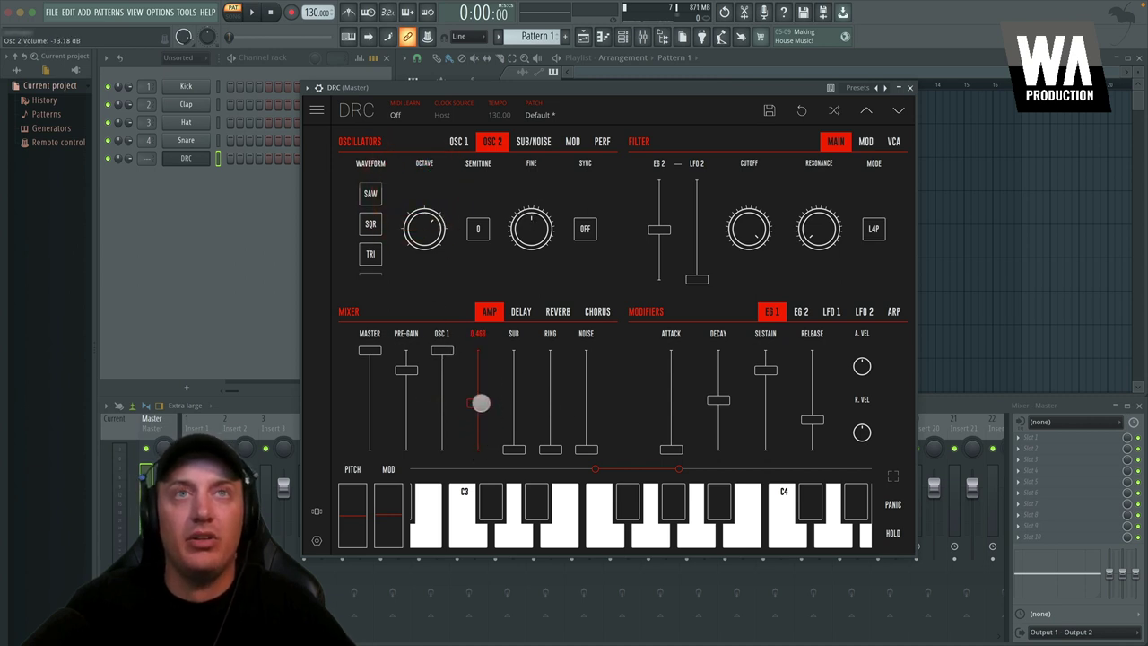
pyautogui.moveTo(481, 406)
pyautogui.mouseDown()
pyautogui.moveTo(479, 356)
pyautogui.moveTo(479, 405)
pyautogui.mouseUp()
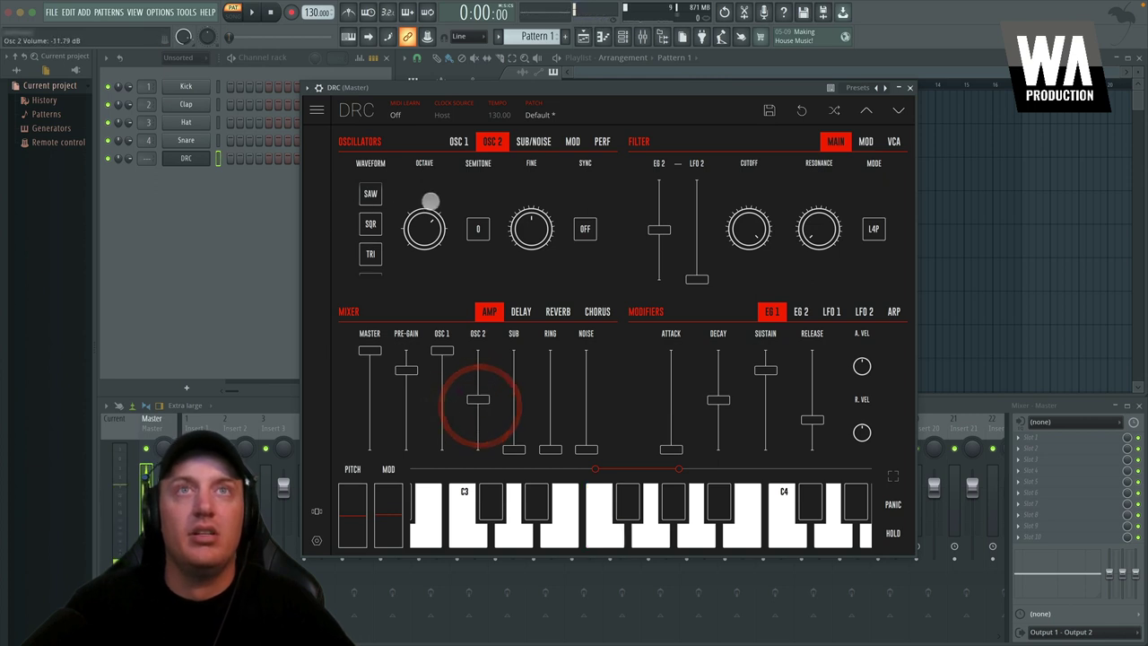
pyautogui.moveTo(527, 226); pyautogui.dragTo(533, 186)
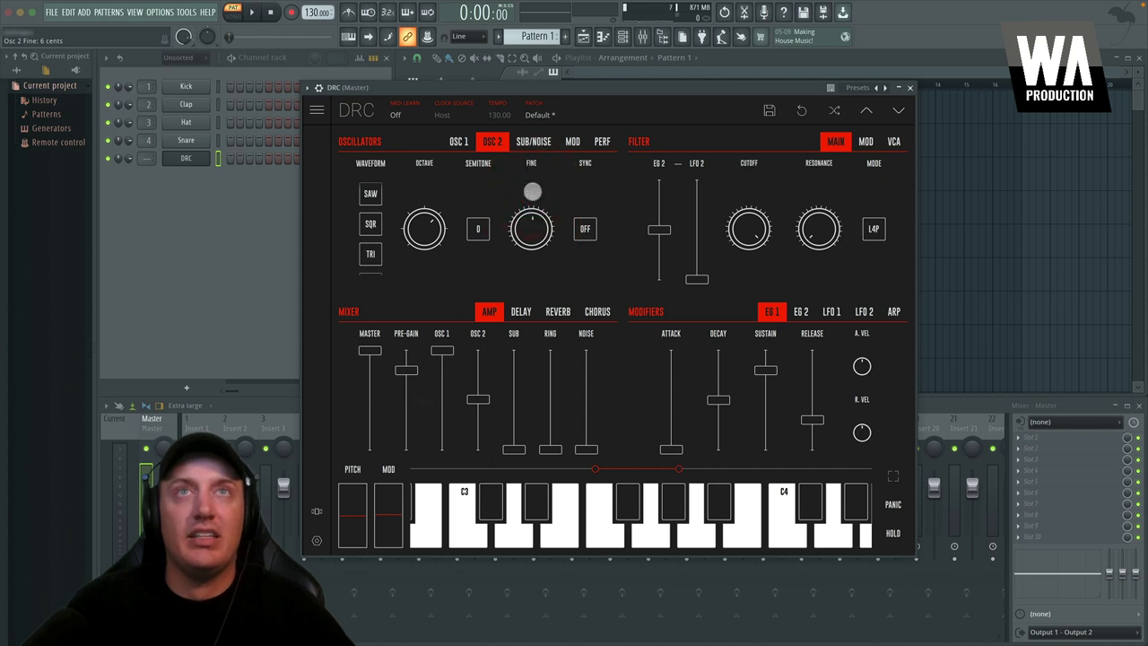
pyautogui.moveTo(533, 230); pyautogui.dragTo(482, 251)
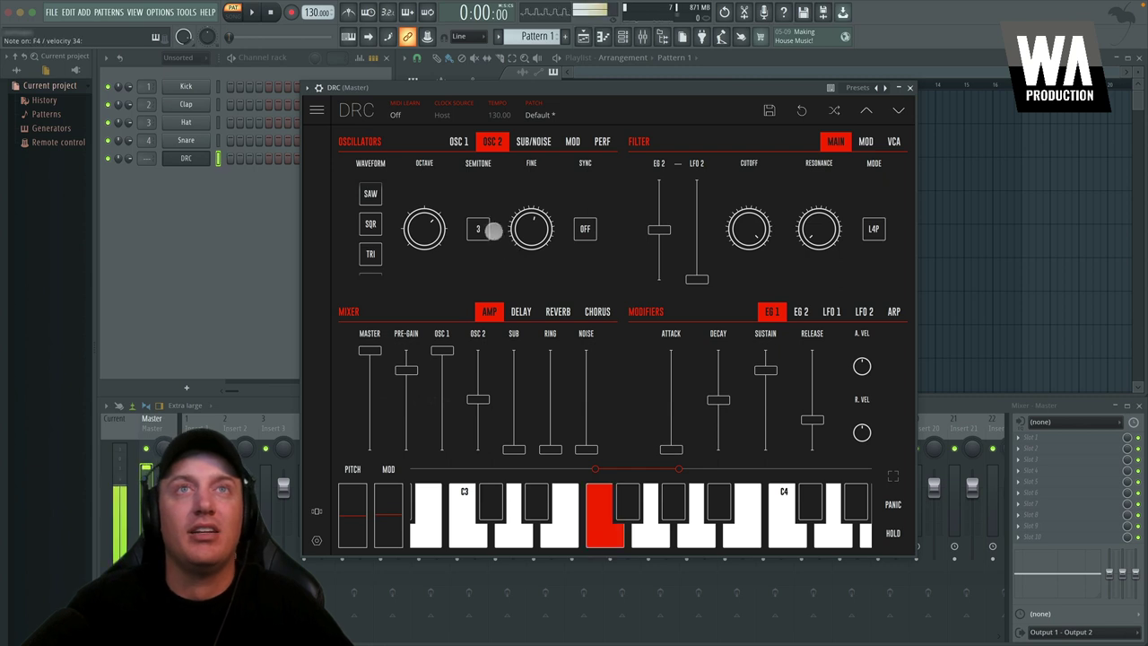
pyautogui.moveTo(528, 230); pyautogui.dragTo(525, 194)
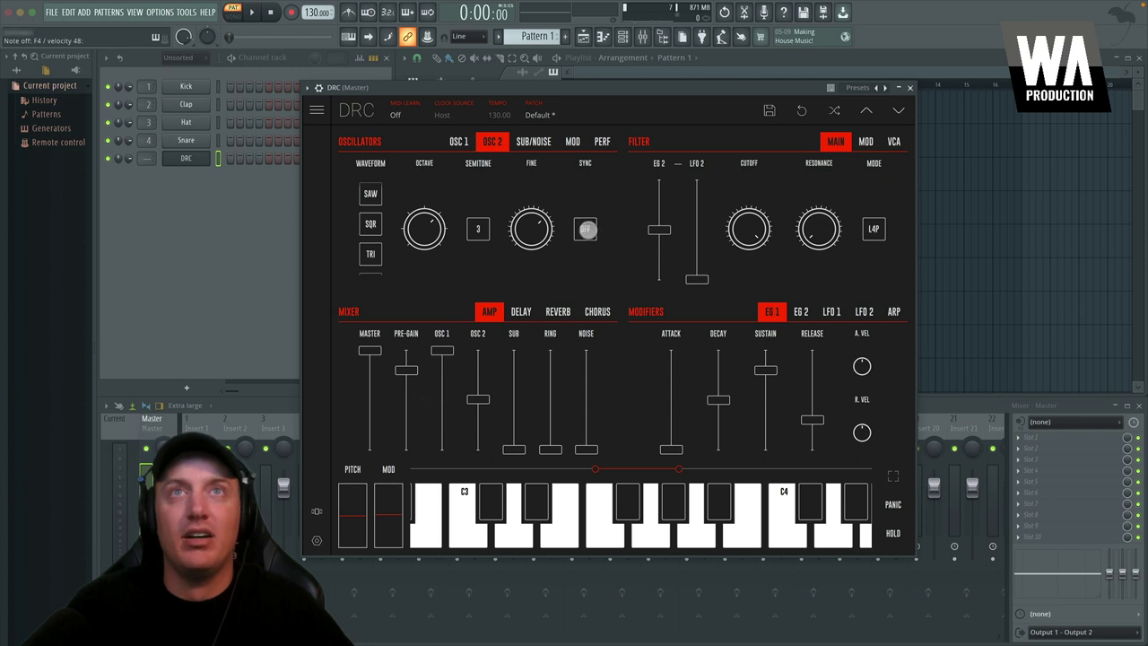
pyautogui.click(585, 230)
pyautogui.moveTo(530, 228); pyautogui.dragTo(519, 206)
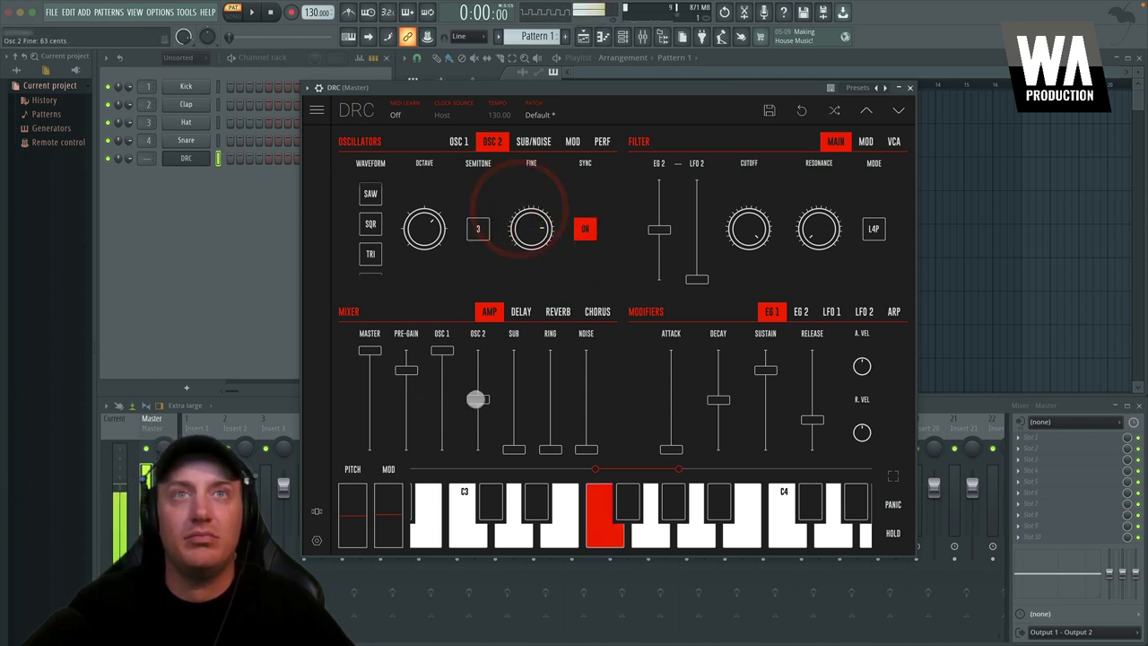
pyautogui.moveTo(478, 399)
pyautogui.mouseDown()
pyautogui.moveTo(478, 374)
pyautogui.moveTo(478, 386)
pyautogui.mouseUp()
# Step: Set oscillator 2 to +5 semitones, 40 cents fine tune and a triangle waveform
pyautogui.moveTo(482, 225)
pyautogui.moveTo(482, 225); pyautogui.dragTo(479, 257)
pyautogui.moveTo(381, 230); pyautogui.dragTo(369, 199)
pyautogui.click(418, 195)
pyautogui.moveTo(422, 148); pyautogui.dragTo(424, 152)
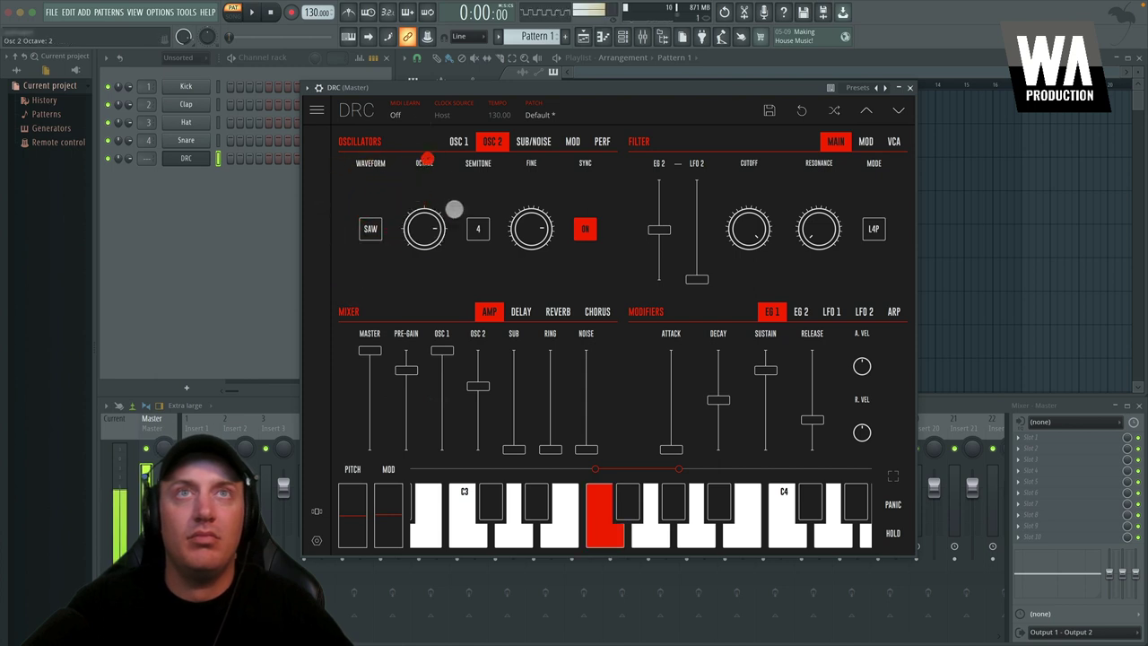
pyautogui.moveTo(478, 225); pyautogui.dragTo(476, 209)
pyautogui.moveTo(477, 261); pyautogui.dragTo(476, 253)
pyautogui.moveTo(541, 225); pyautogui.dragTo(513, 158)
pyautogui.moveTo(512, 224); pyautogui.dragTo(492, 233)
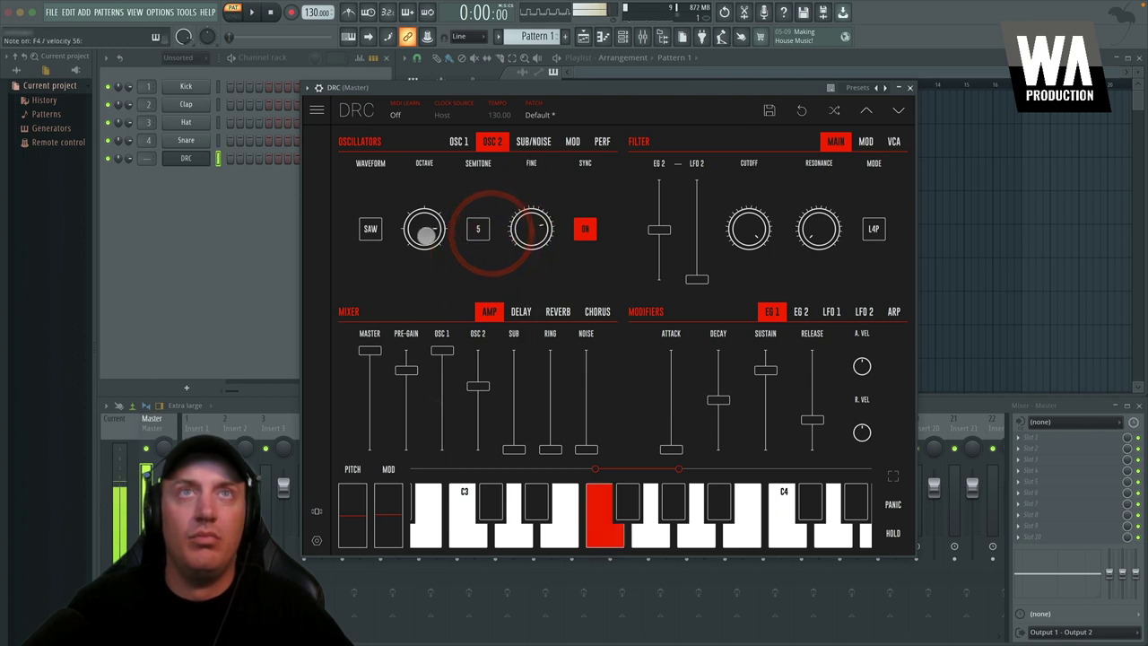
pyautogui.moveTo(370, 228); pyautogui.dragTo(368, 254)
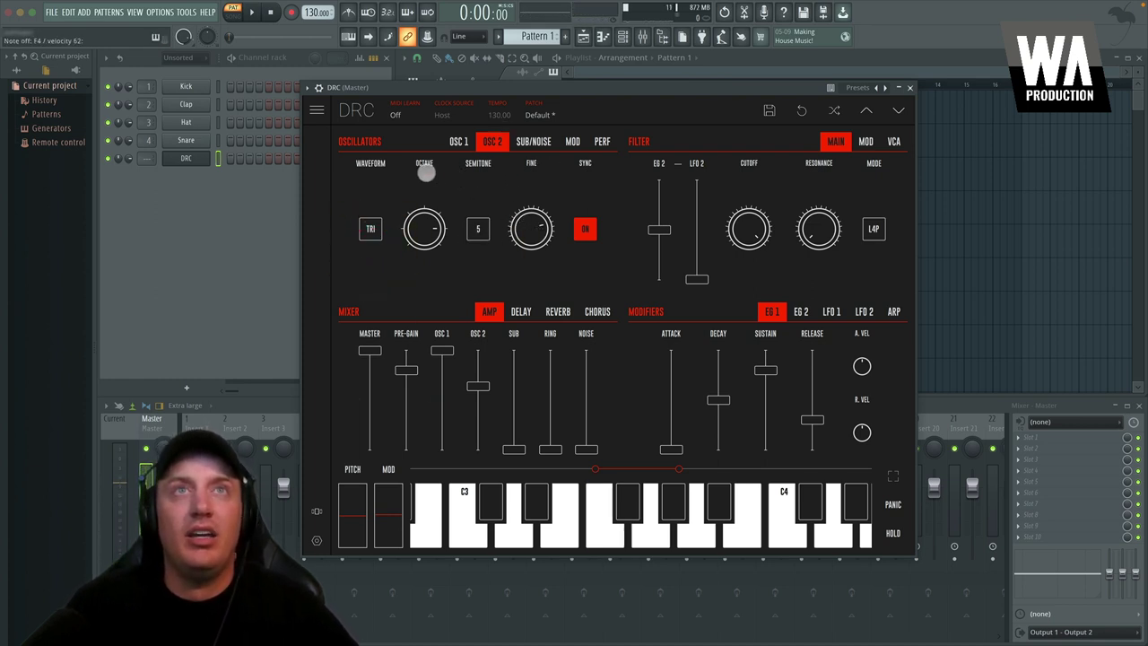
# Step: Raise the sub oscillator level, set its octave to -1 and its waveform to square
pyautogui.click(535, 143)
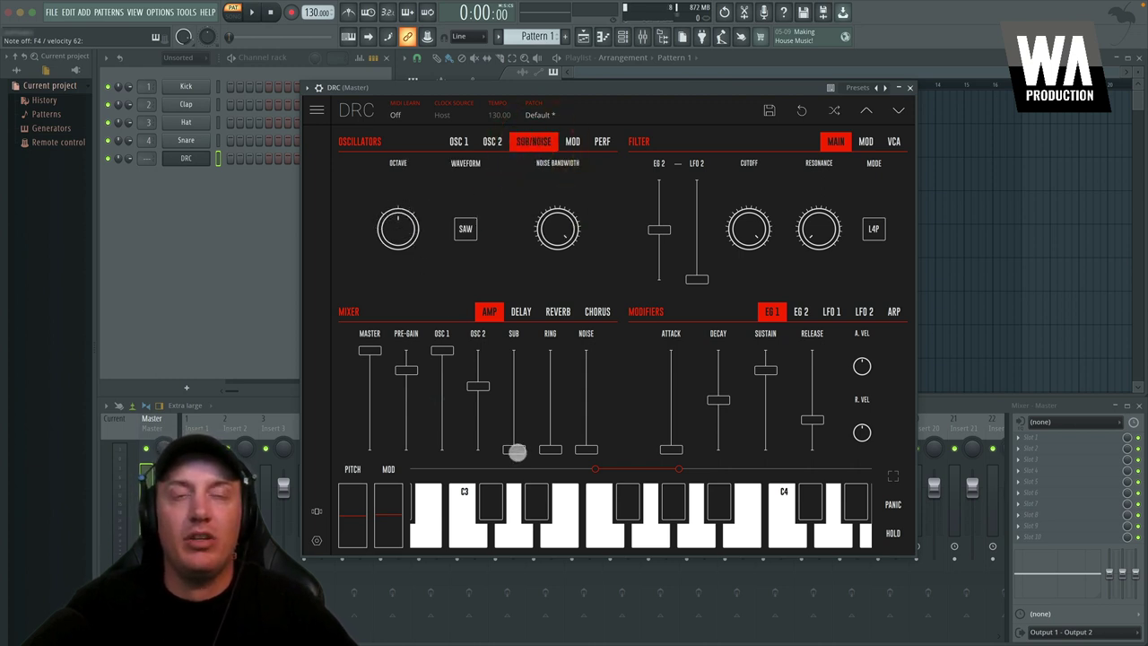
pyautogui.moveTo(546, 450); pyautogui.dragTo(523, 456)
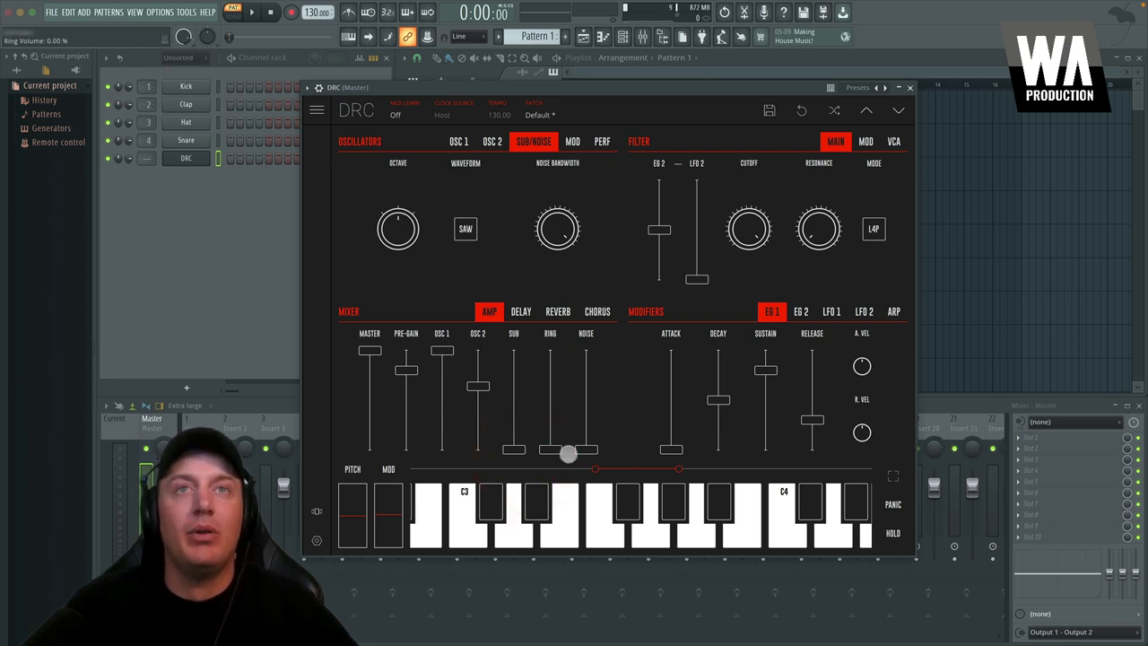
pyautogui.moveTo(508, 432); pyautogui.dragTo(509, 372)
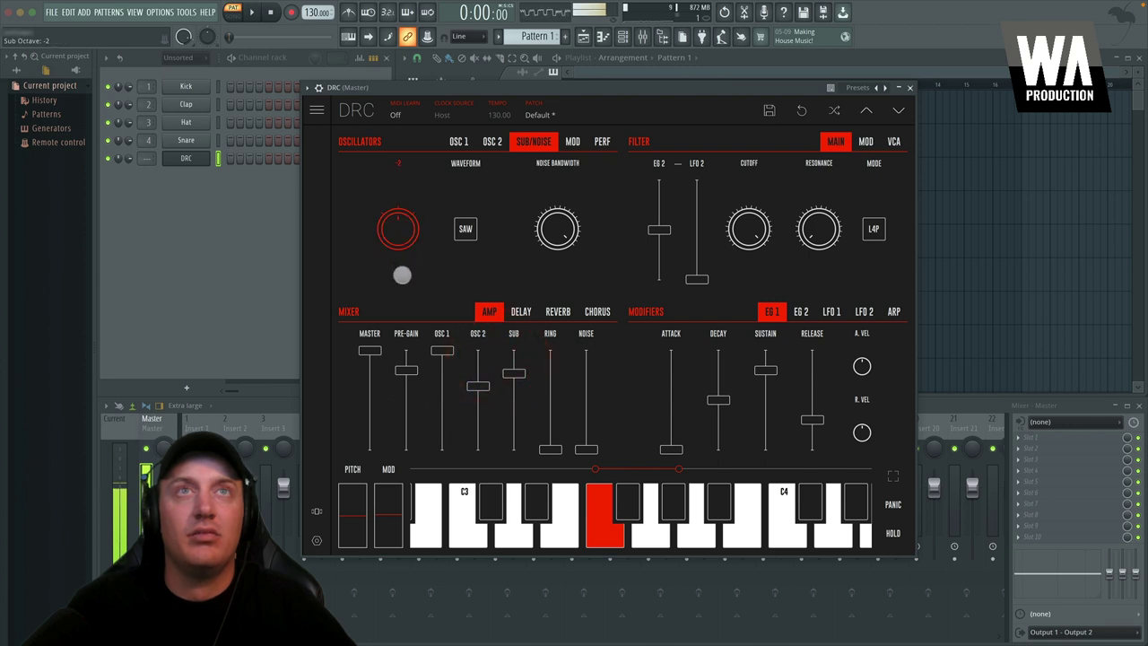
pyautogui.click(387, 330)
pyautogui.moveTo(398, 228); pyautogui.dragTo(400, 137)
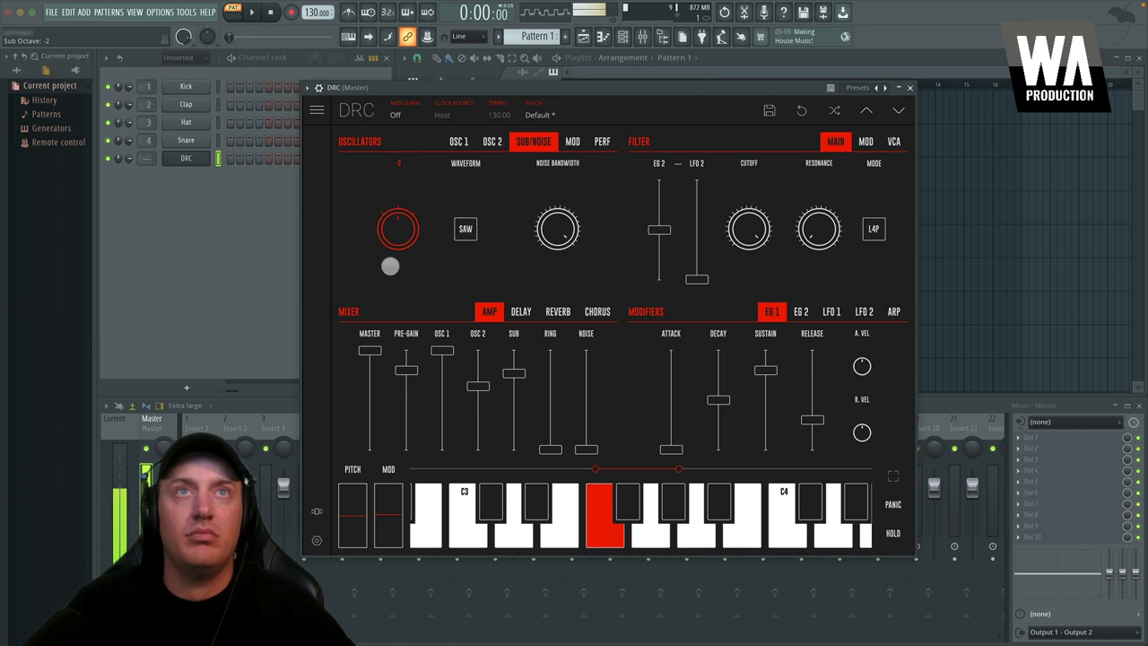
pyautogui.click(466, 231)
pyautogui.click(465, 204)
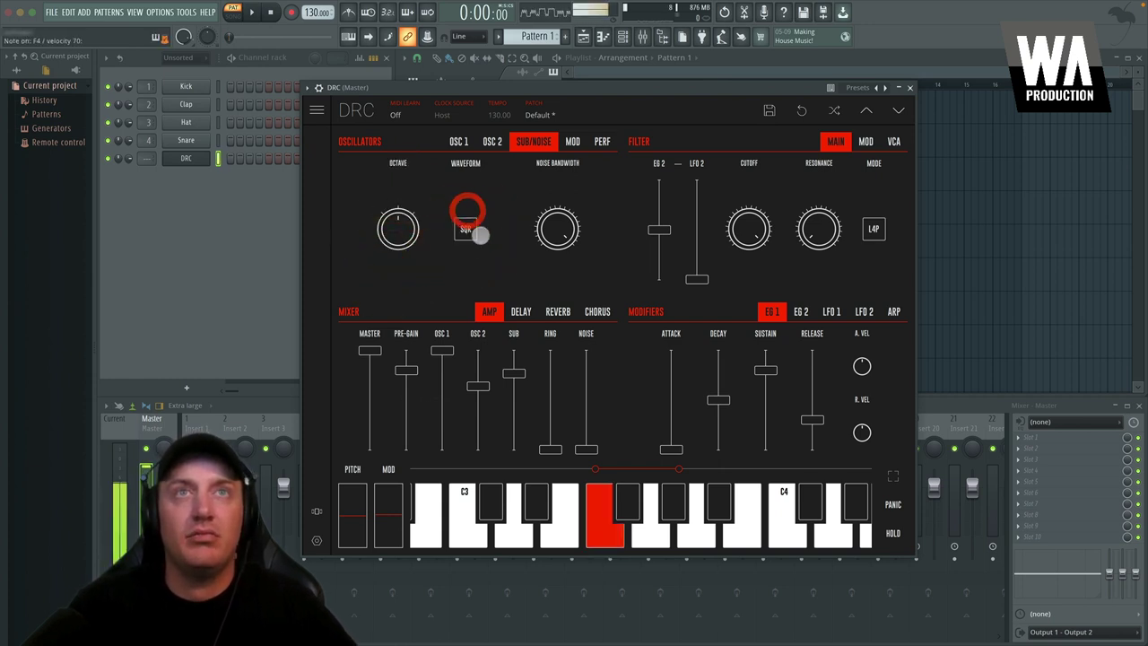
pyautogui.moveTo(464, 229); pyautogui.dragTo(464, 206)
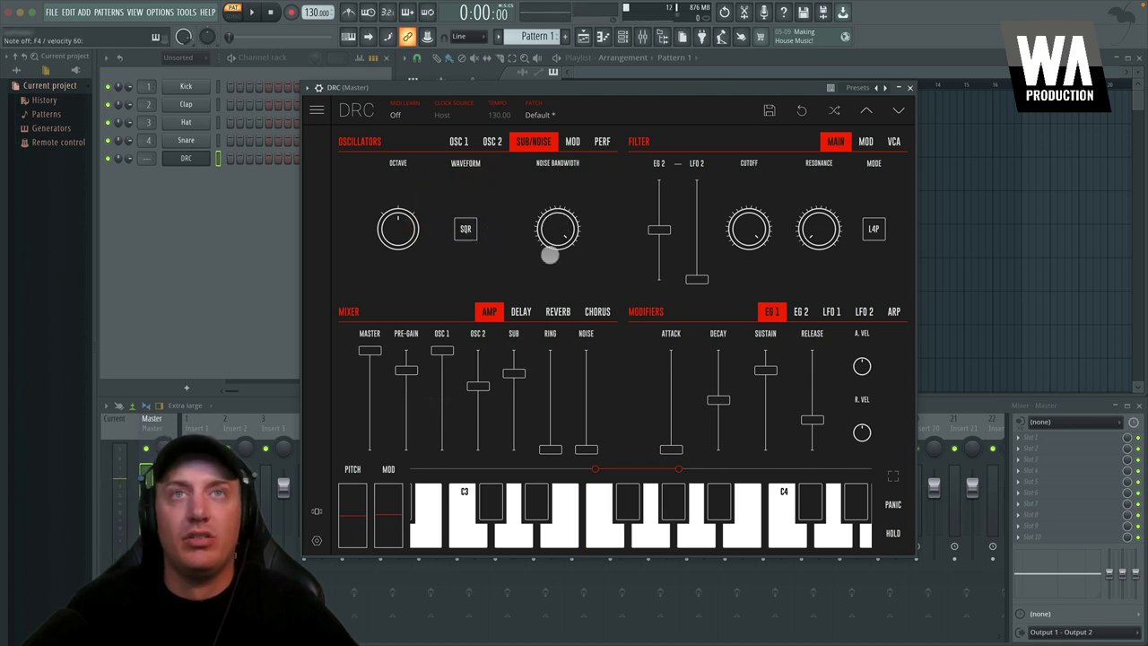
# Step: Mix in noise, adjust its bandwidth and trim the noise level to about -11 dB
pyautogui.moveTo(585, 449); pyautogui.dragTo(574, 371)
pyautogui.moveTo(555, 251); pyautogui.dragTo(546, 288)
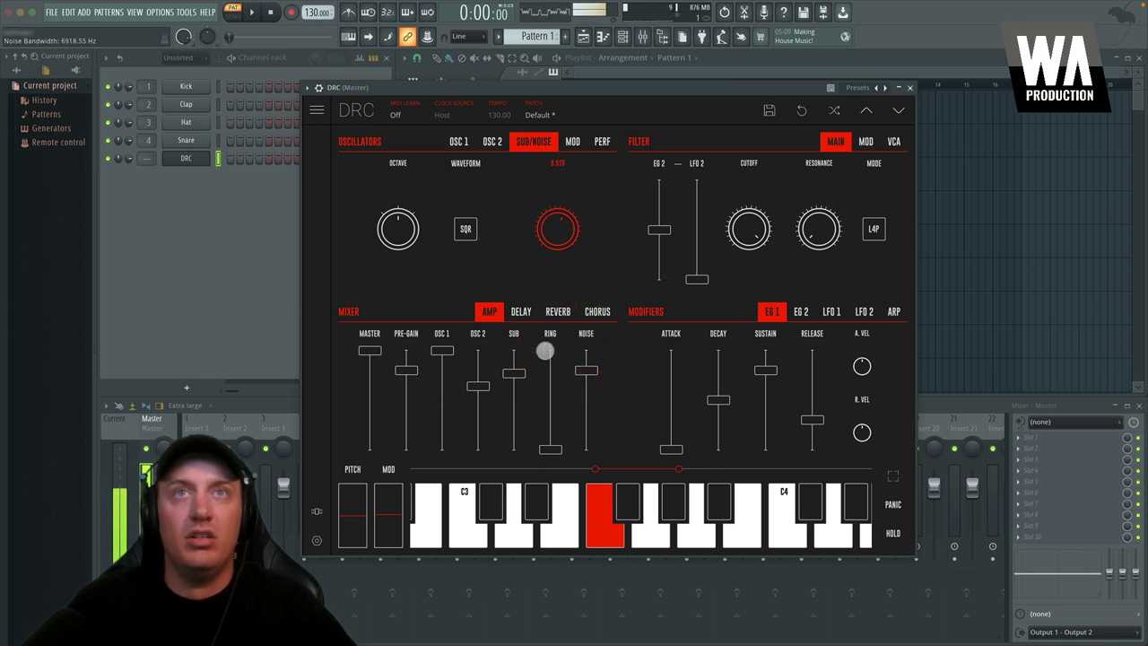
pyautogui.moveTo(584, 369); pyautogui.dragTo(585, 397)
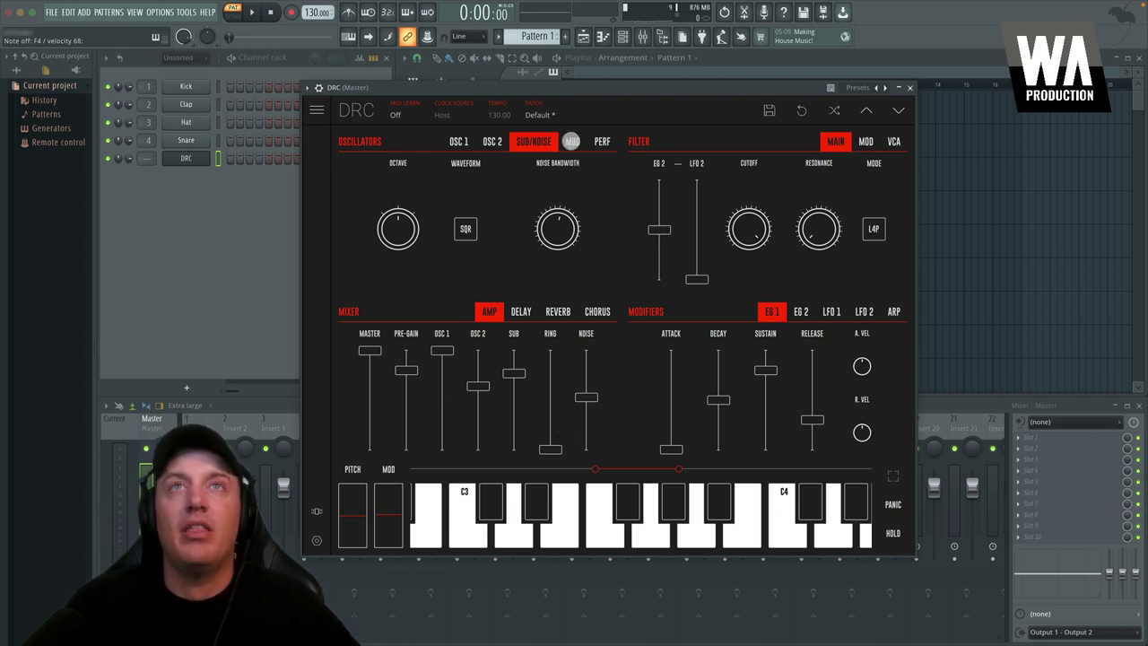
# Step: Make LFO 1 the first pitch modulation source and dial in its range and amount
pyautogui.click(571, 140)
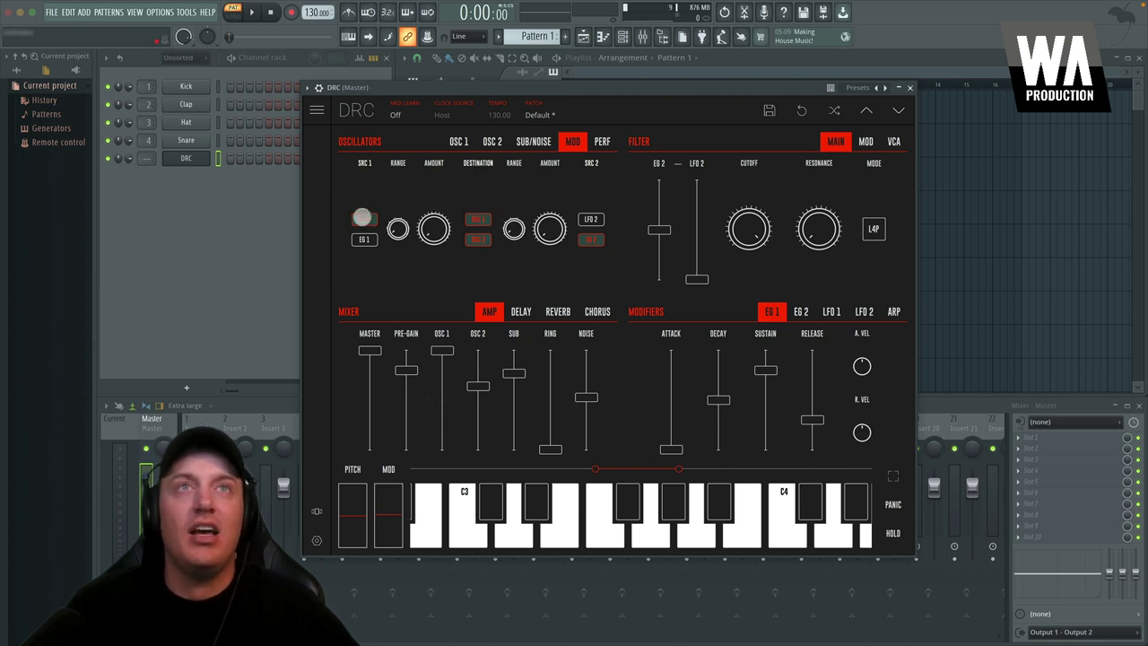
pyautogui.click(362, 240)
pyautogui.click(364, 238)
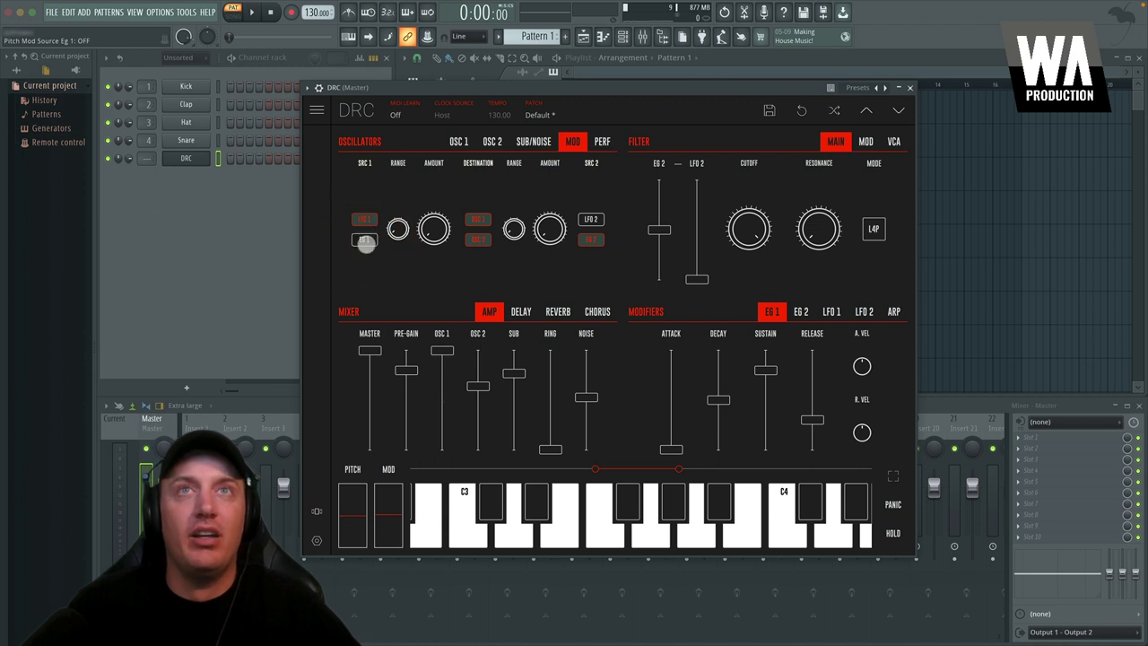
pyautogui.click(364, 240)
pyautogui.click(374, 241)
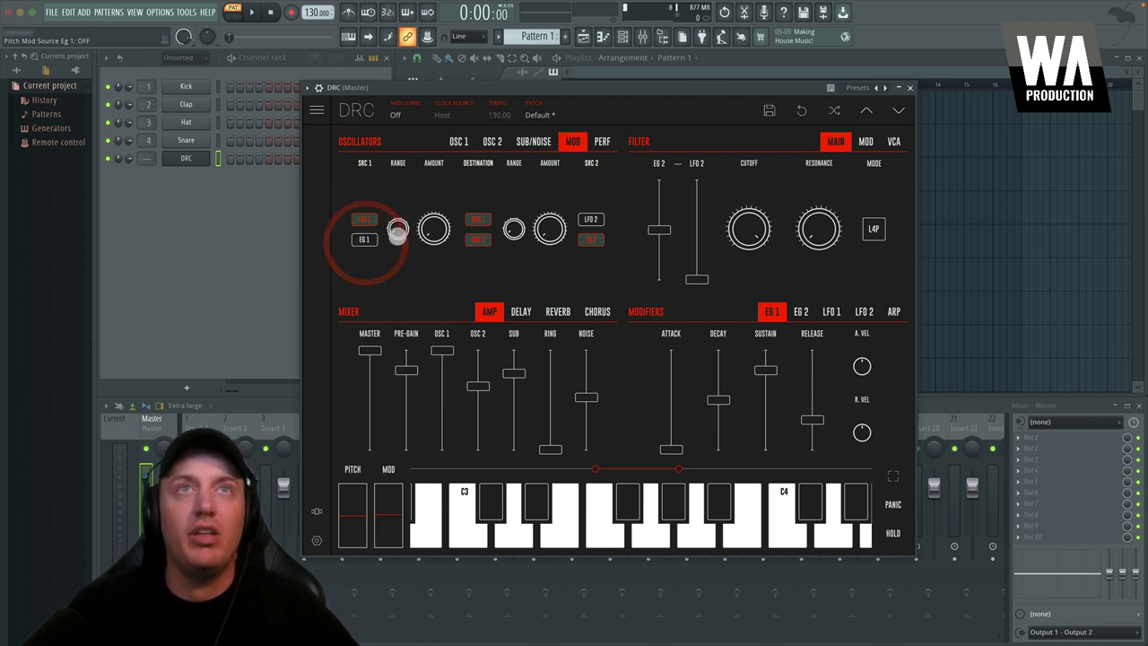
pyautogui.moveTo(397, 229); pyautogui.dragTo(393, 133)
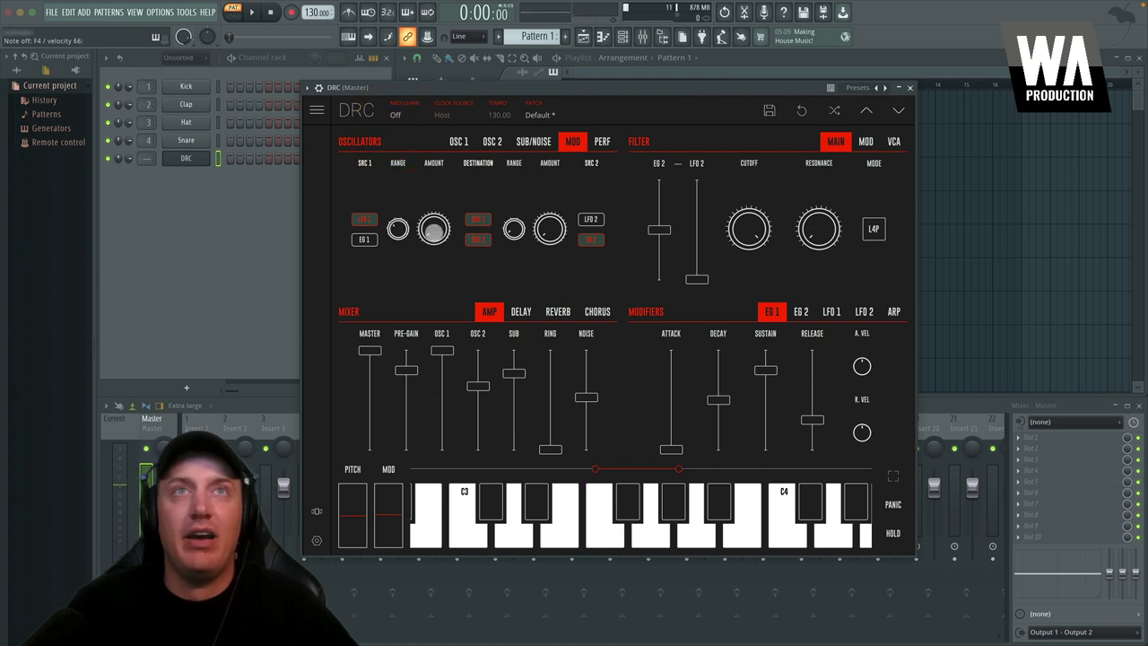
pyautogui.moveTo(434, 232); pyautogui.dragTo(427, 209)
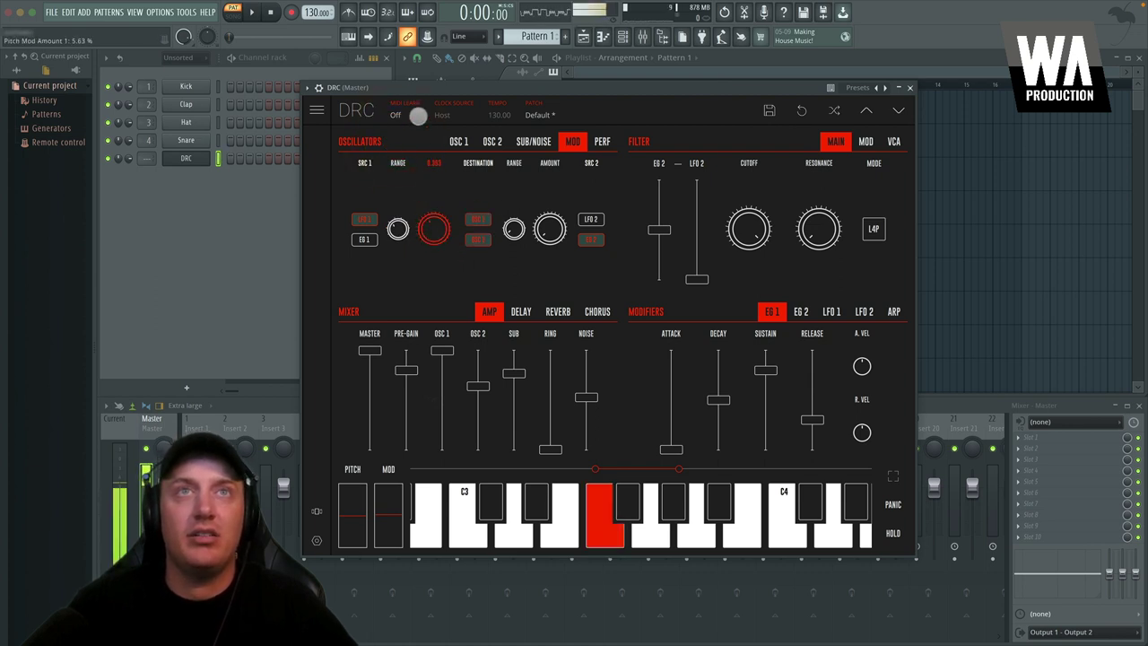
pyautogui.moveTo(418, 97); pyautogui.dragTo(417, 125)
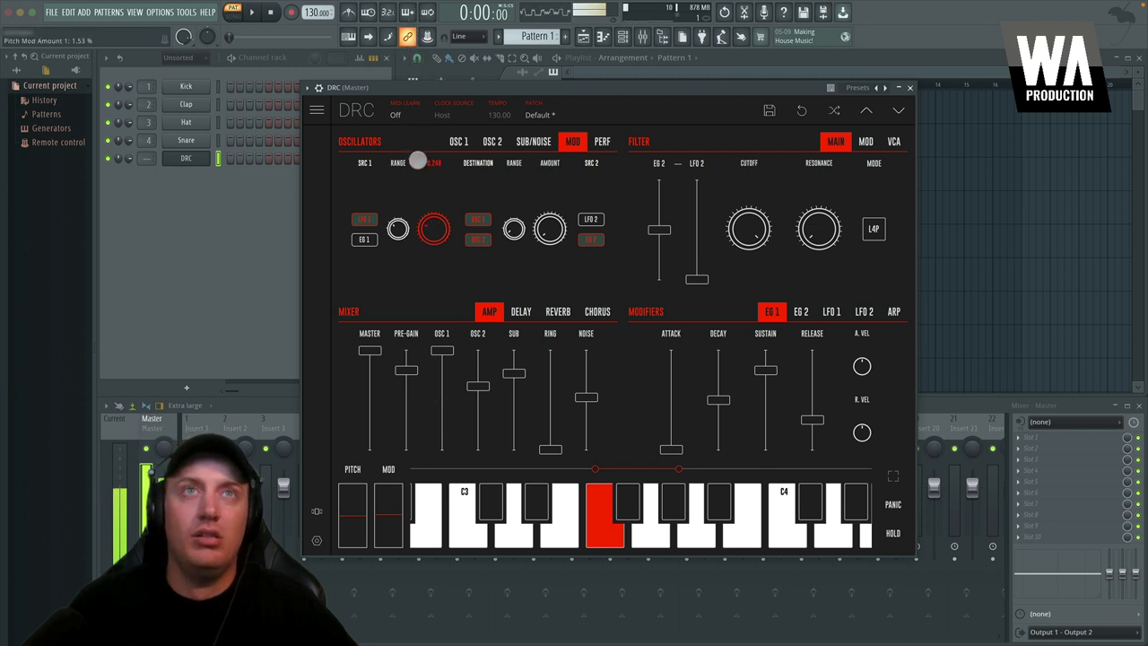
pyautogui.moveTo(417, 166); pyautogui.dragTo(417, 170)
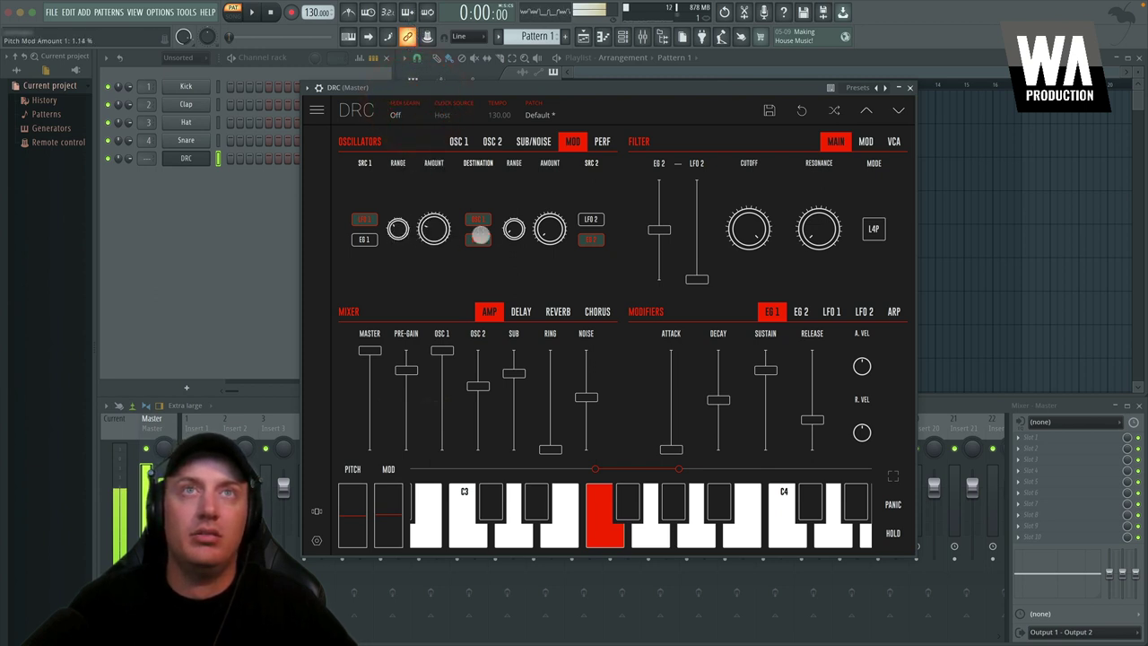
# Step: Configure the second pitch modulation source and raise its amount to 8.05%
pyautogui.click(591, 218)
pyautogui.moveTo(550, 229); pyautogui.dragTo(550, 167)
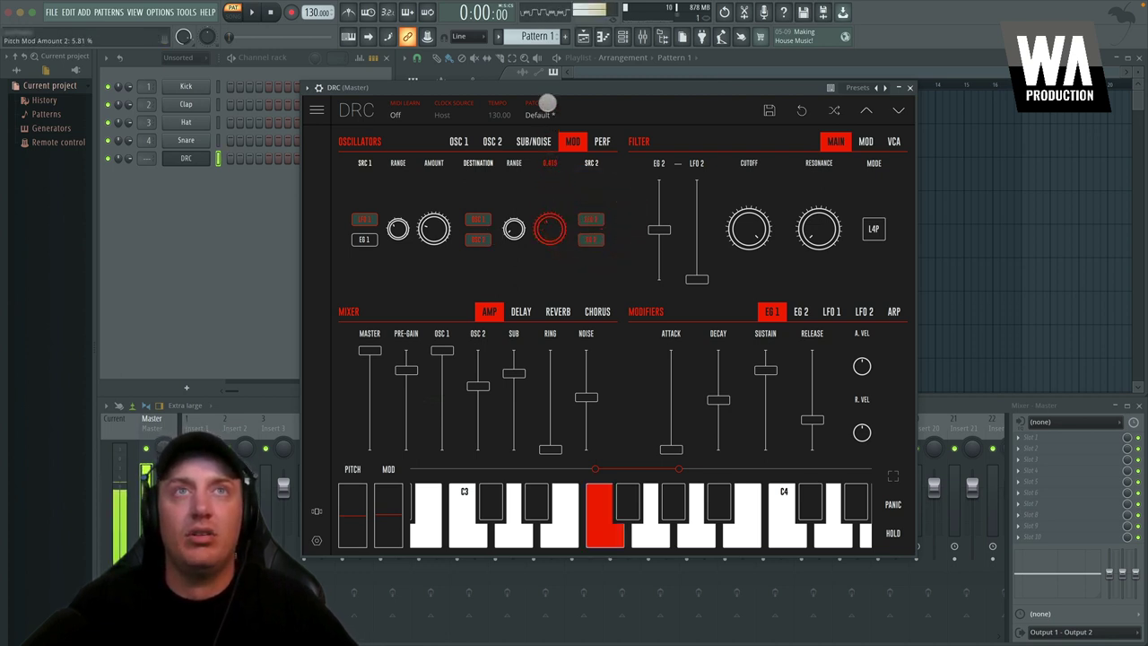
pyautogui.moveTo(548, 116); pyautogui.dragTo(545, 126)
pyautogui.click(591, 218)
pyautogui.moveTo(508, 163); pyautogui.dragTo(548, 244)
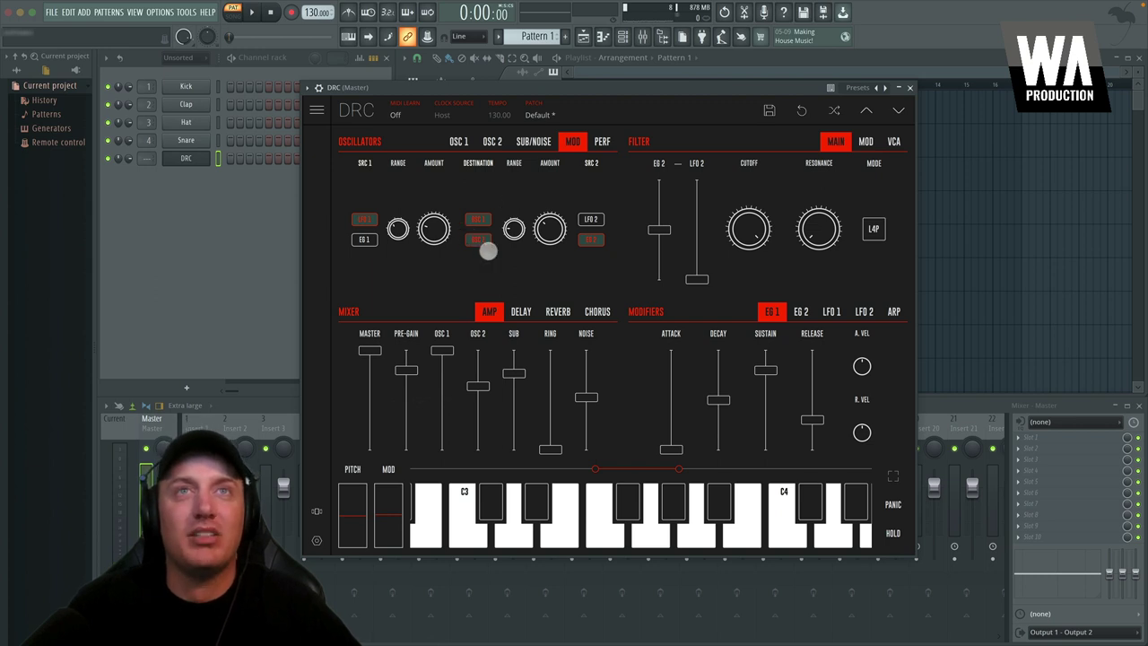
# Step: Set the PERF voice mode to MONO after trying UNI, transpose and polyphonic modes
pyautogui.click(597, 139)
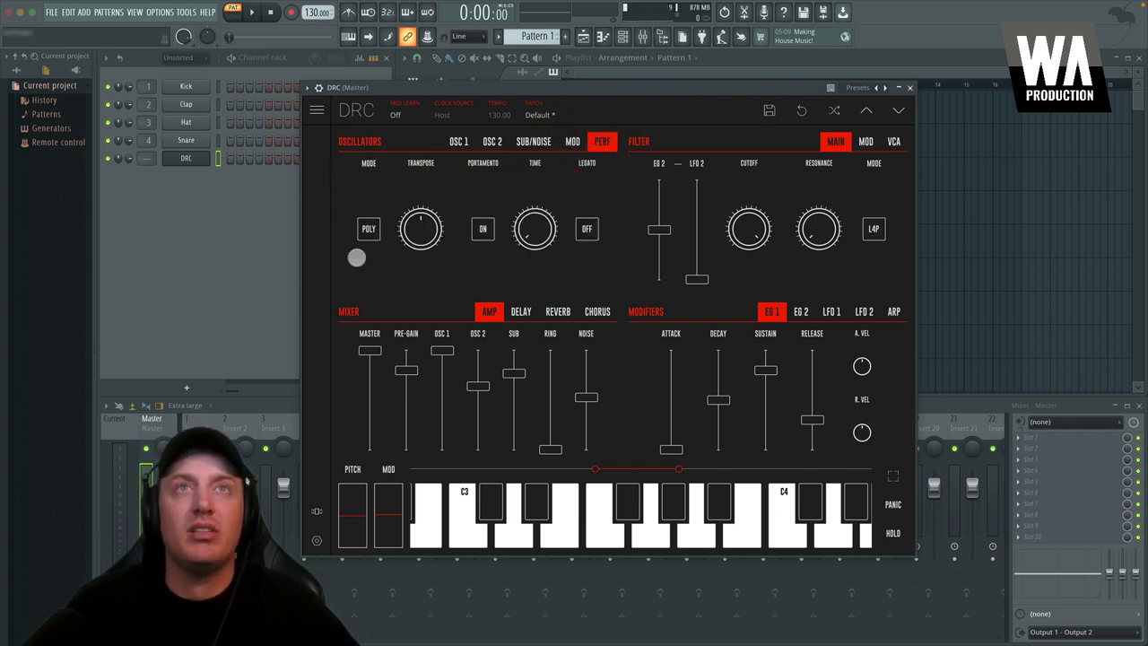
pyautogui.click(367, 231)
pyautogui.click(368, 224)
pyautogui.click(367, 224)
pyautogui.click(369, 257)
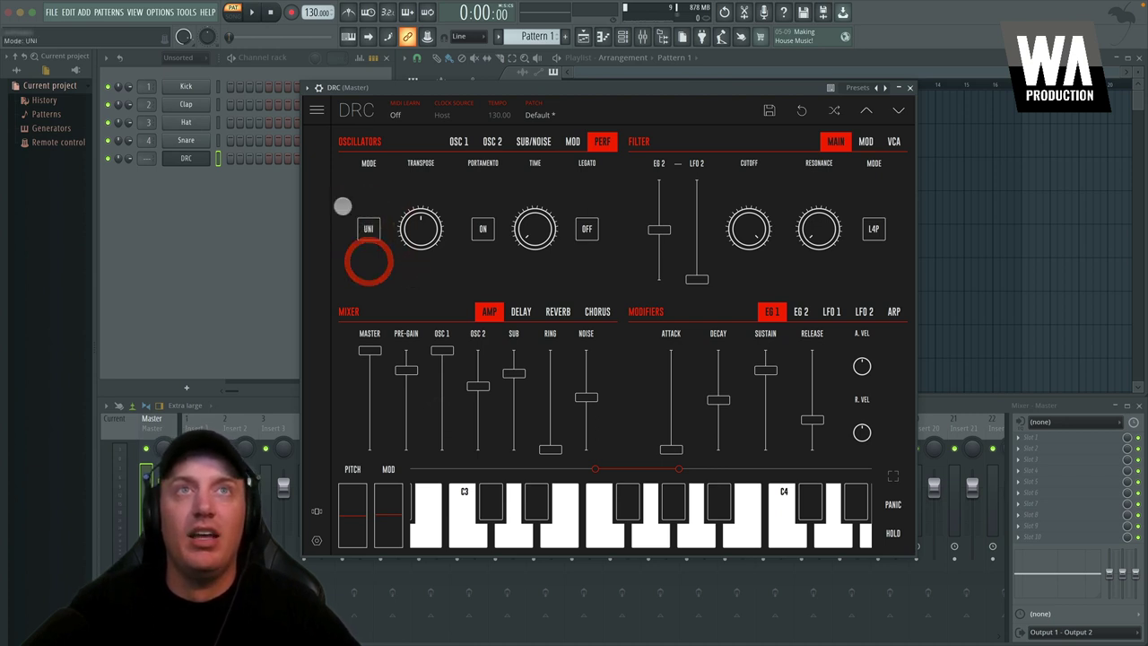
pyautogui.moveTo(423, 235)
pyautogui.mouseDown()
pyautogui.moveTo(418, 224)
pyautogui.moveTo(413, 235)
pyautogui.mouseUp()
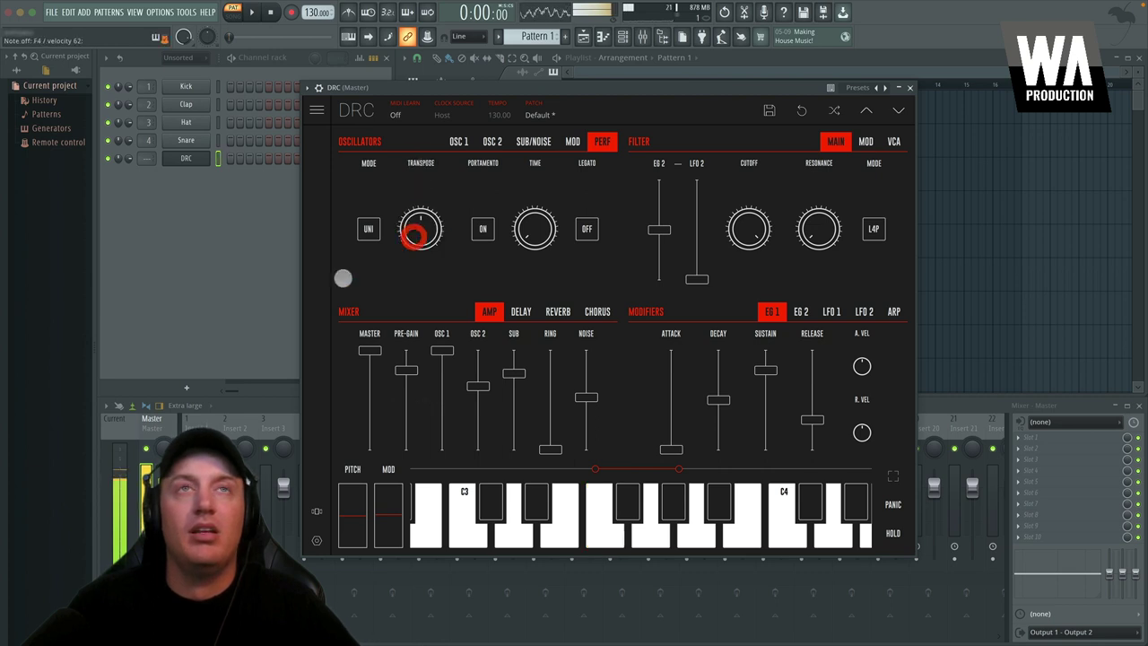
pyautogui.click(368, 228)
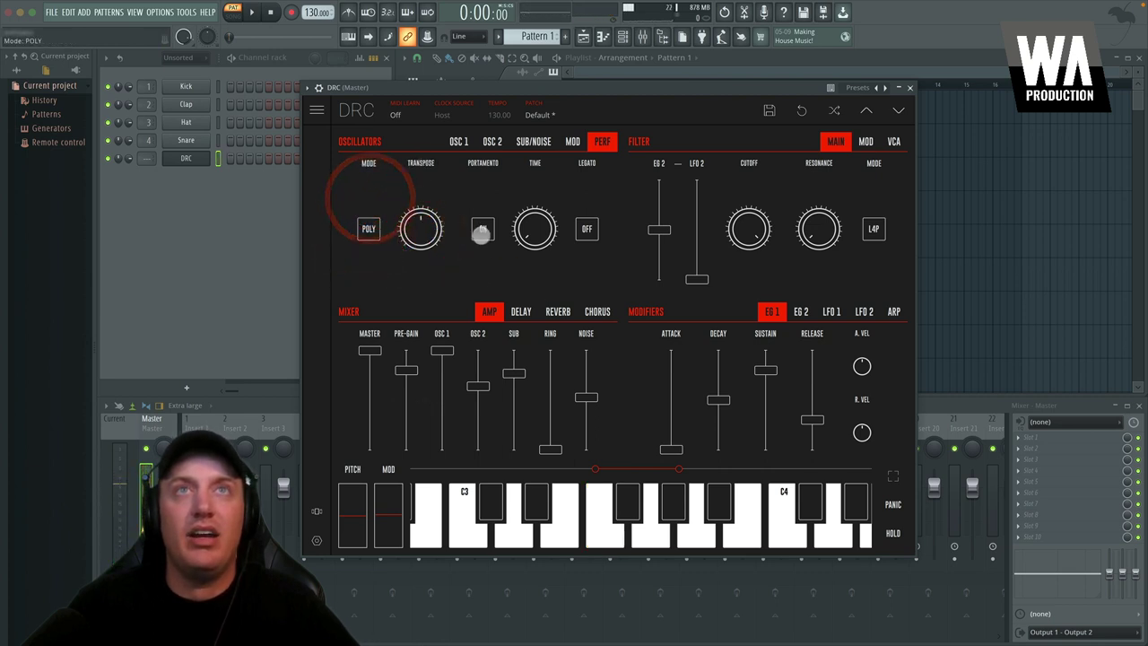
pyautogui.click(367, 227)
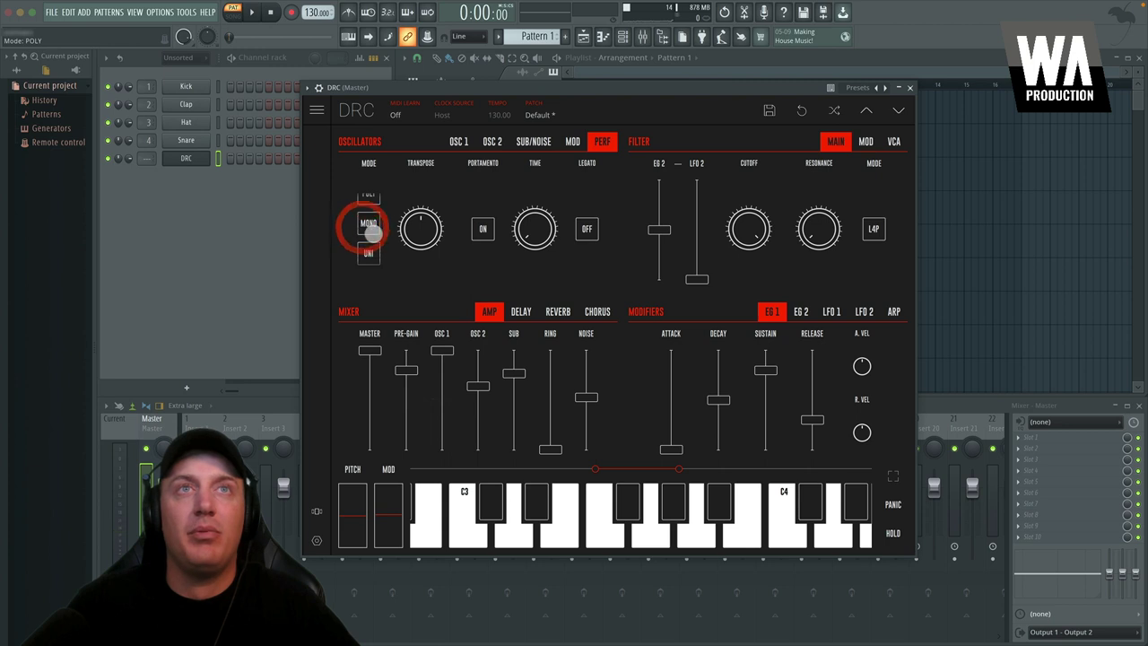
# Step: Turn portamento and legato on with a glide time of about 1519 ms
pyautogui.click(482, 230)
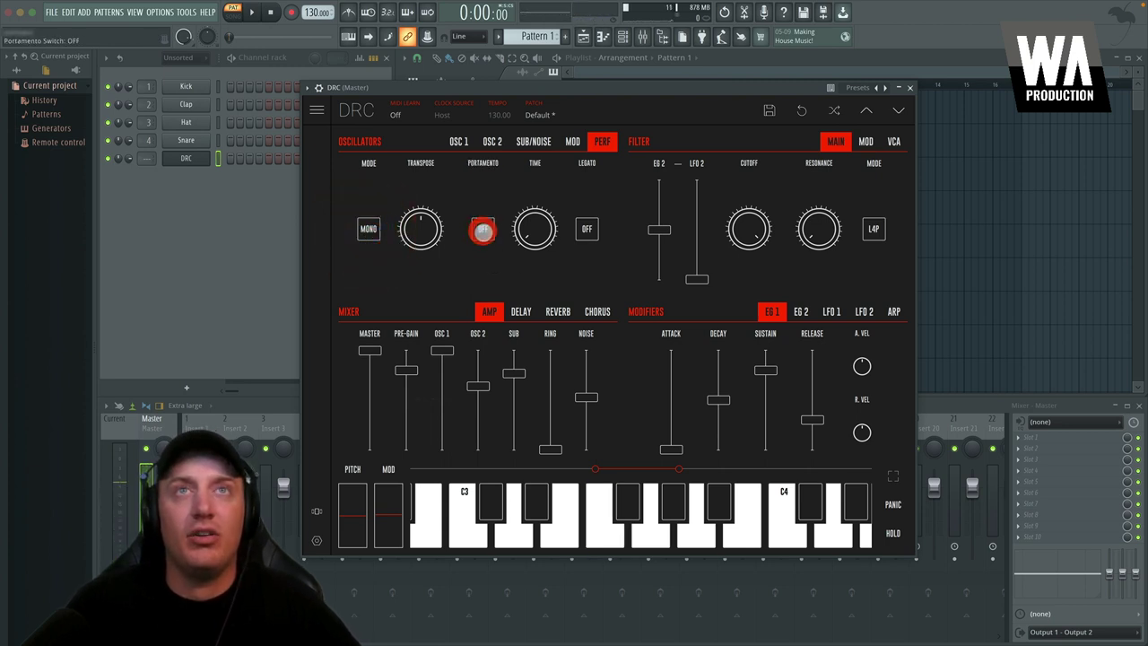
pyautogui.moveTo(529, 240); pyautogui.dragTo(534, 135)
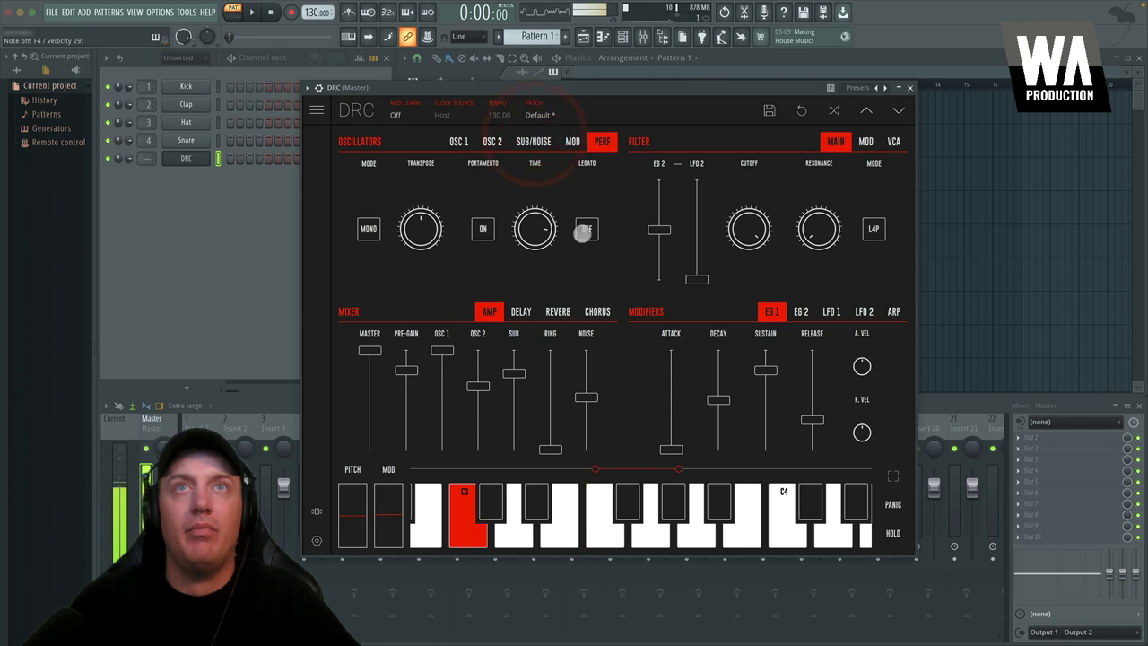
pyautogui.click(585, 228)
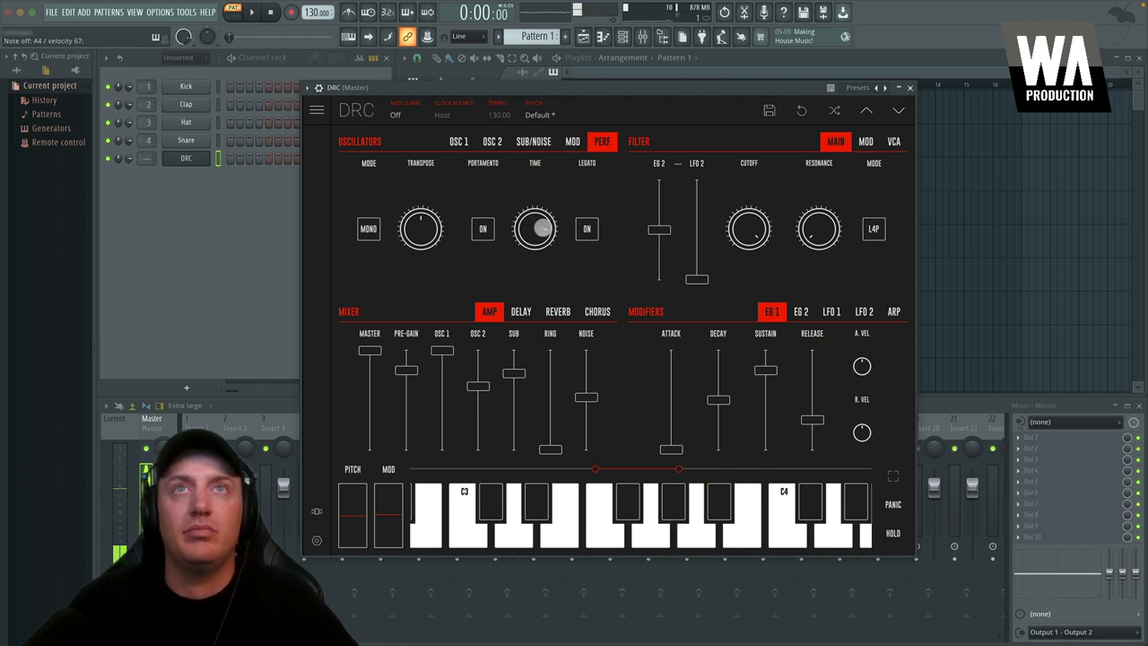
pyautogui.click(536, 236)
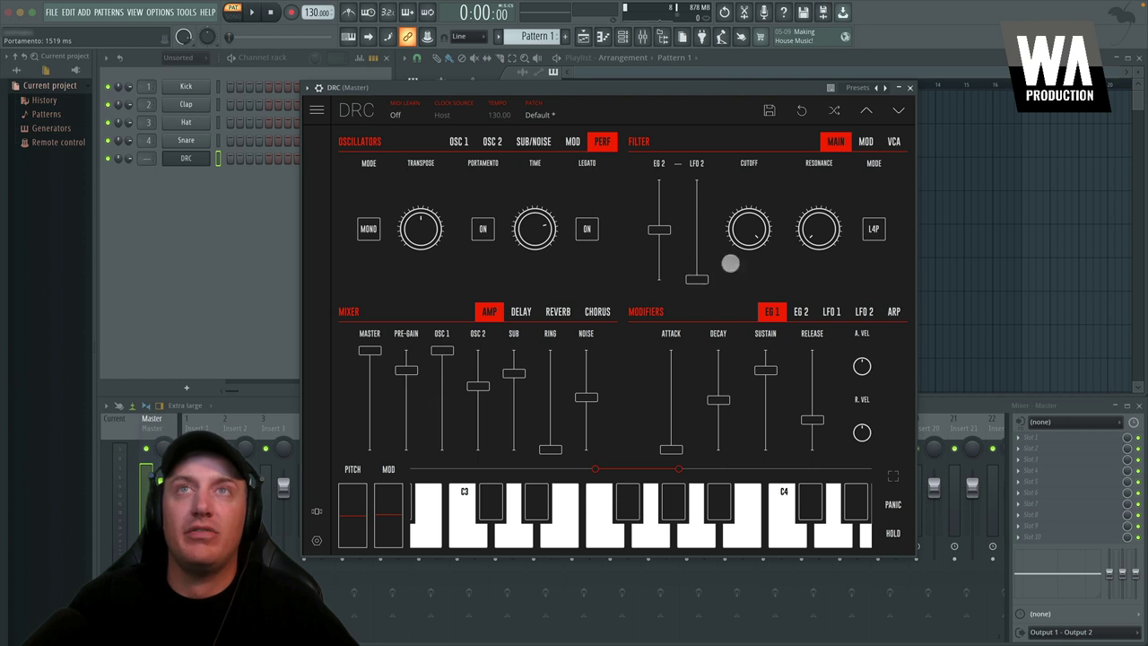
# Step: Lower the filter cutoff and switch the filter mode to NOTCH
pyautogui.moveTo(757, 227); pyautogui.dragTo(748, 323)
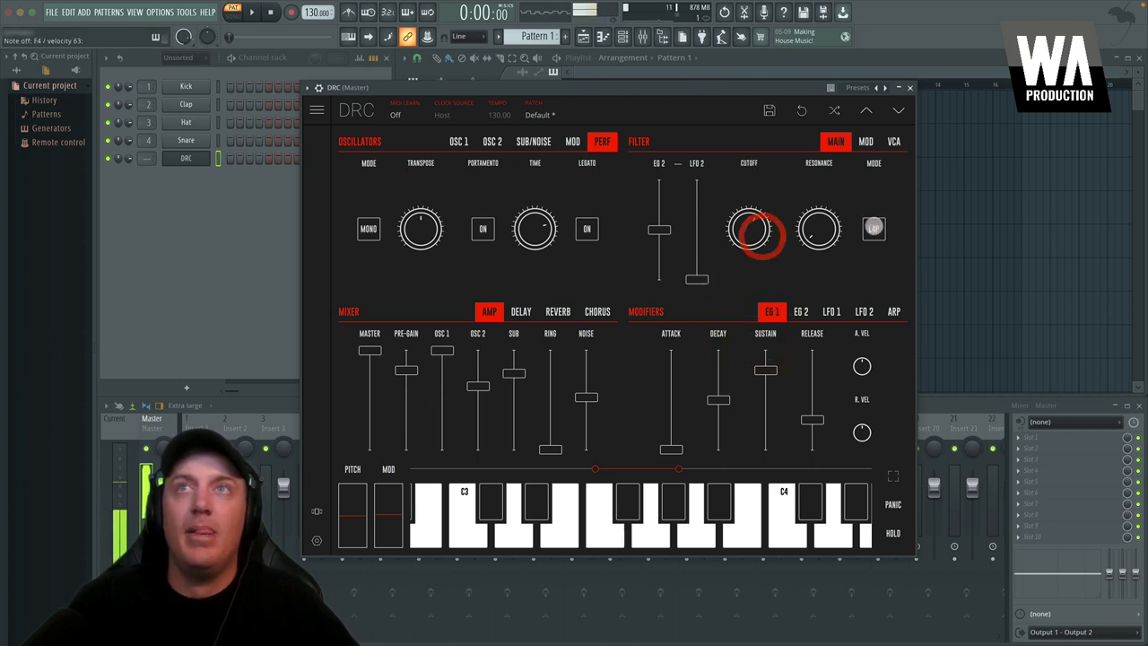
pyautogui.moveTo(875, 228)
pyautogui.mouseDown()
pyautogui.moveTo(875, 252)
pyautogui.moveTo(872, 215)
pyautogui.moveTo(873, 226)
pyautogui.mouseUp()
pyautogui.click(874, 229)
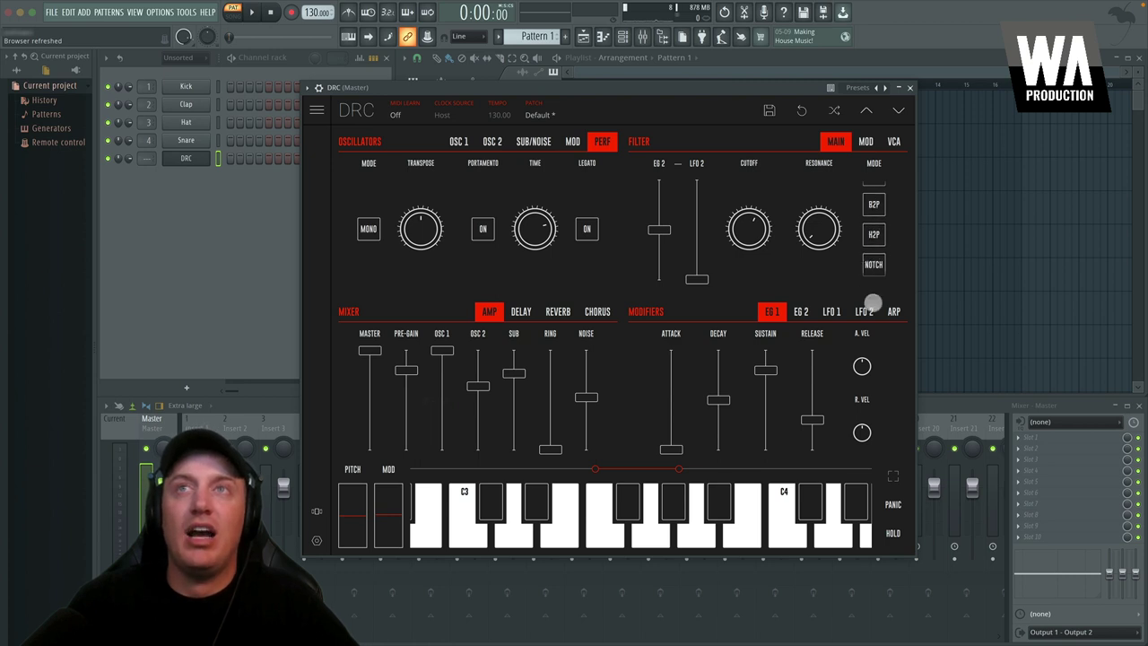
pyautogui.click(874, 261)
# Step: Settle the cutoff near 4088 Hz and move the EG 2–LFO 2 balance to about 29%
pyautogui.moveTo(749, 228); pyautogui.dragTo(816, 54)
pyautogui.moveTo(756, 235); pyautogui.dragTo(738, 259)
pyautogui.moveTo(697, 279); pyautogui.dragTo(661, 248)
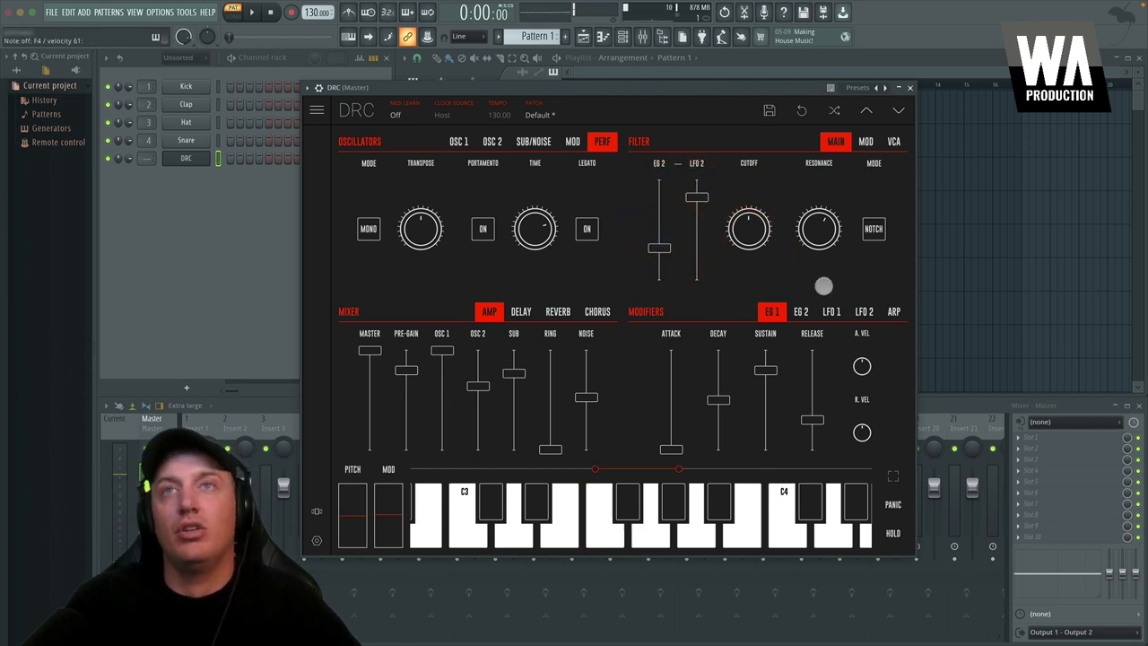
# Step: Make LFO 2 unipolar and tempo-synced, with a faster rate
pyautogui.click(798, 311)
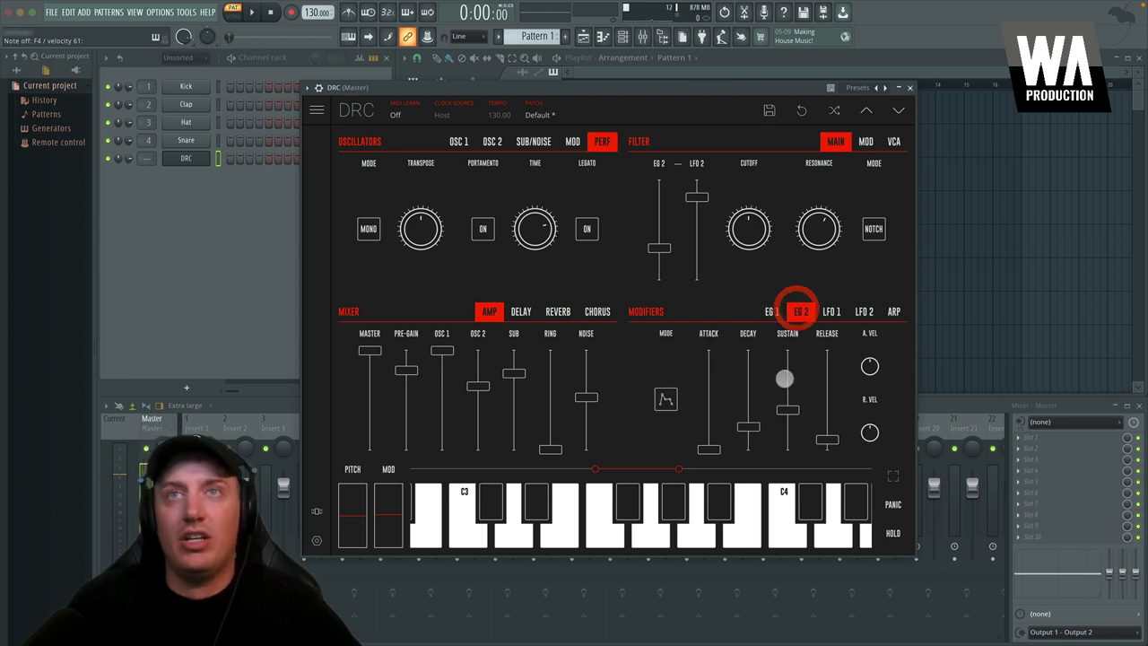
pyautogui.click(867, 312)
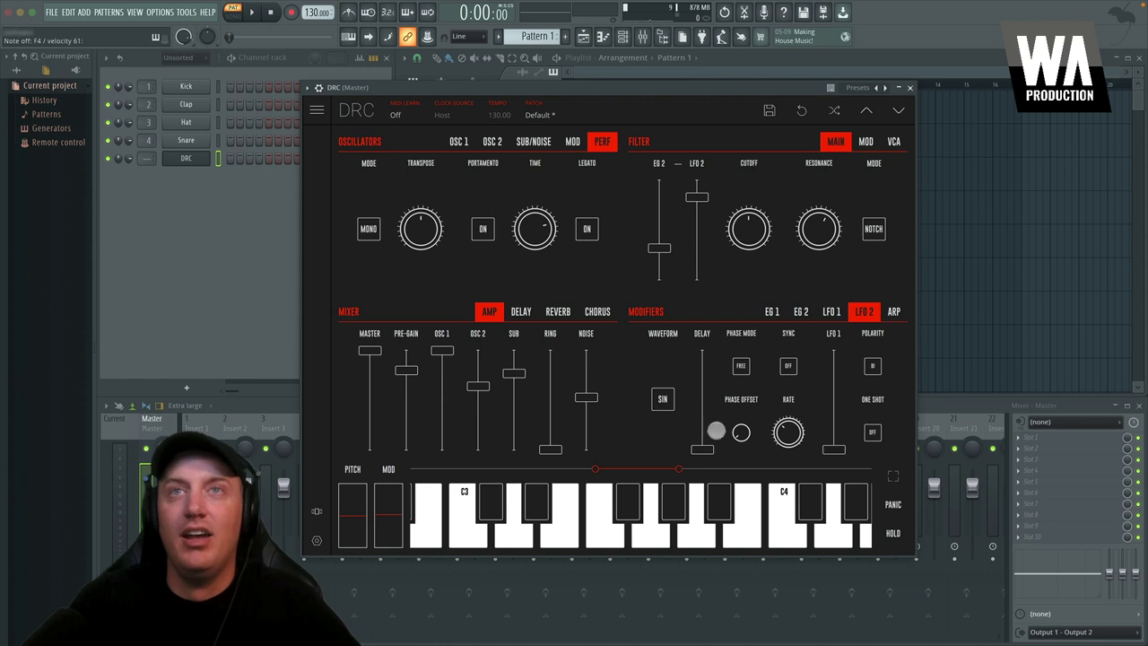
pyautogui.click(870, 368)
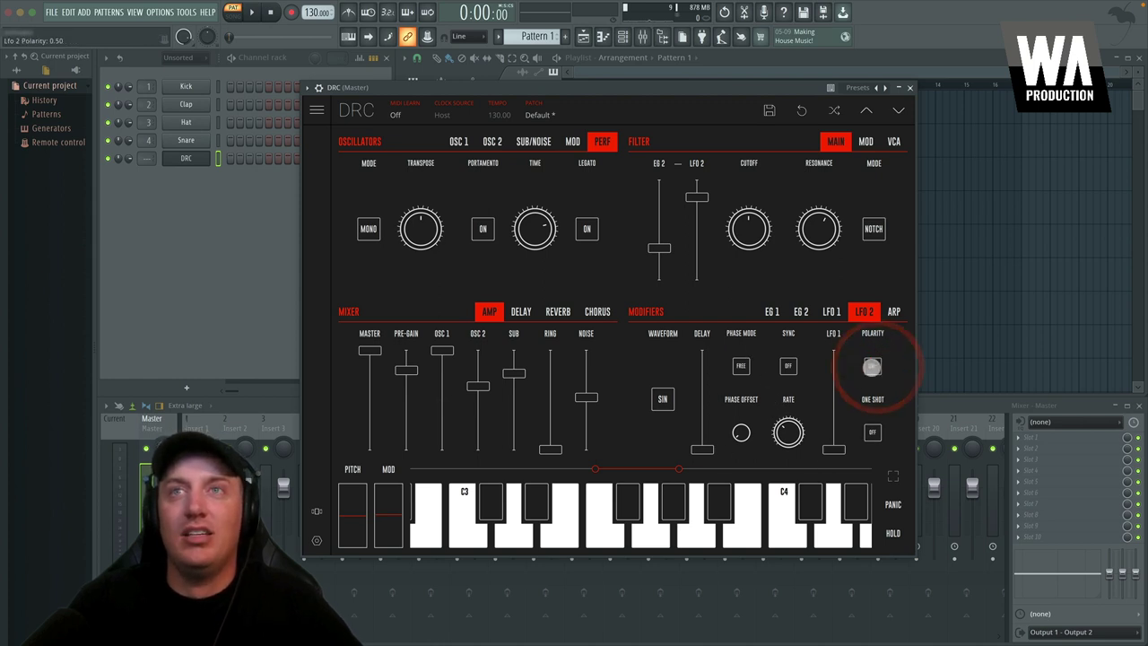
pyautogui.click(788, 366)
pyautogui.moveTo(789, 431)
pyautogui.mouseDown()
pyautogui.moveTo(782, 365)
pyautogui.moveTo(778, 430)
pyautogui.moveTo(779, 419)
pyautogui.mouseUp()
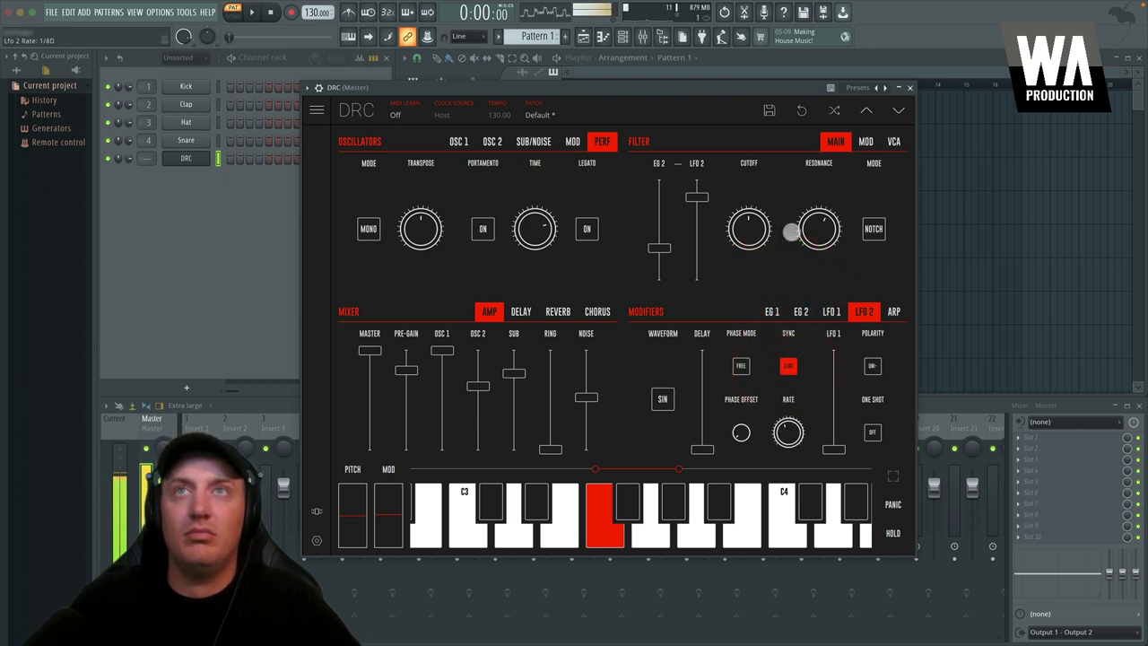
# Step: Push the filter's EG 2–LFO 2 balance to about 79% and give LFO 2 a square waveform
pyautogui.moveTo(698, 196)
pyautogui.mouseDown()
pyautogui.moveTo(694, 220)
pyautogui.moveTo(696, 200)
pyautogui.mouseUp()
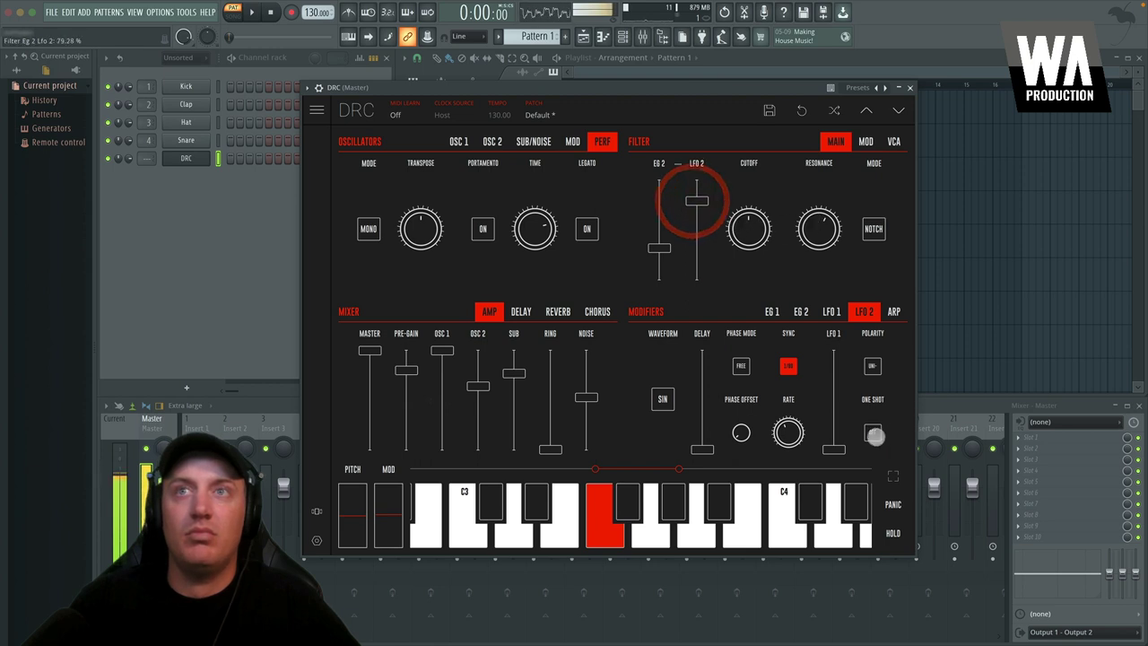
pyautogui.moveTo(834, 449)
pyautogui.mouseDown()
pyautogui.moveTo(832, 386)
pyautogui.moveTo(829, 457)
pyautogui.mouseUp()
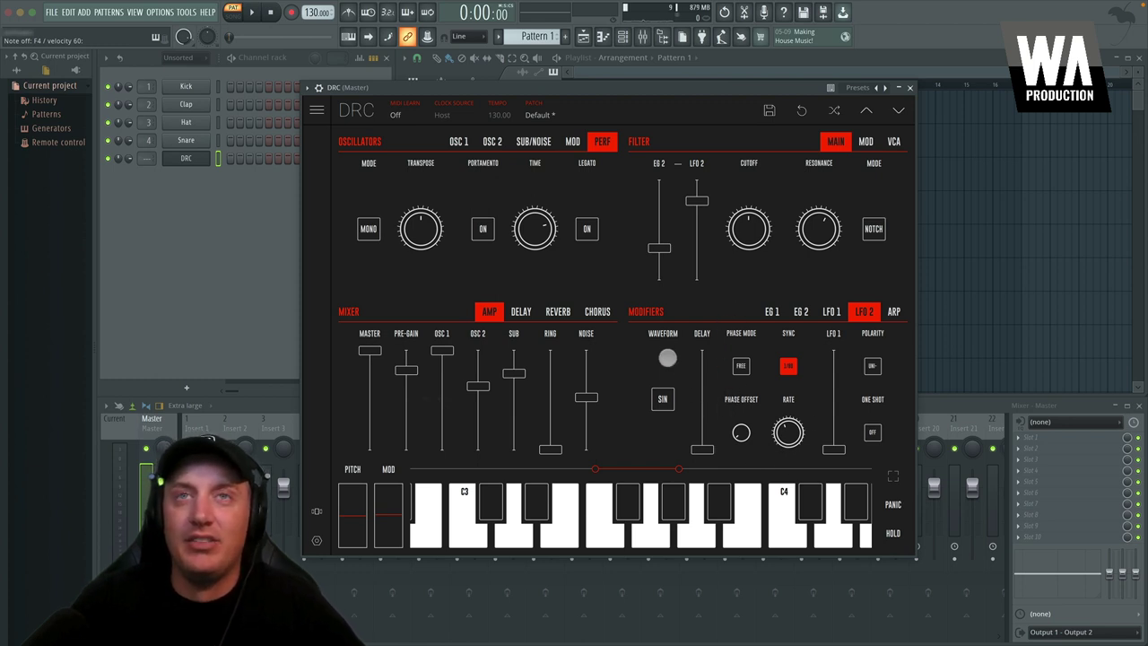
pyautogui.click(662, 397)
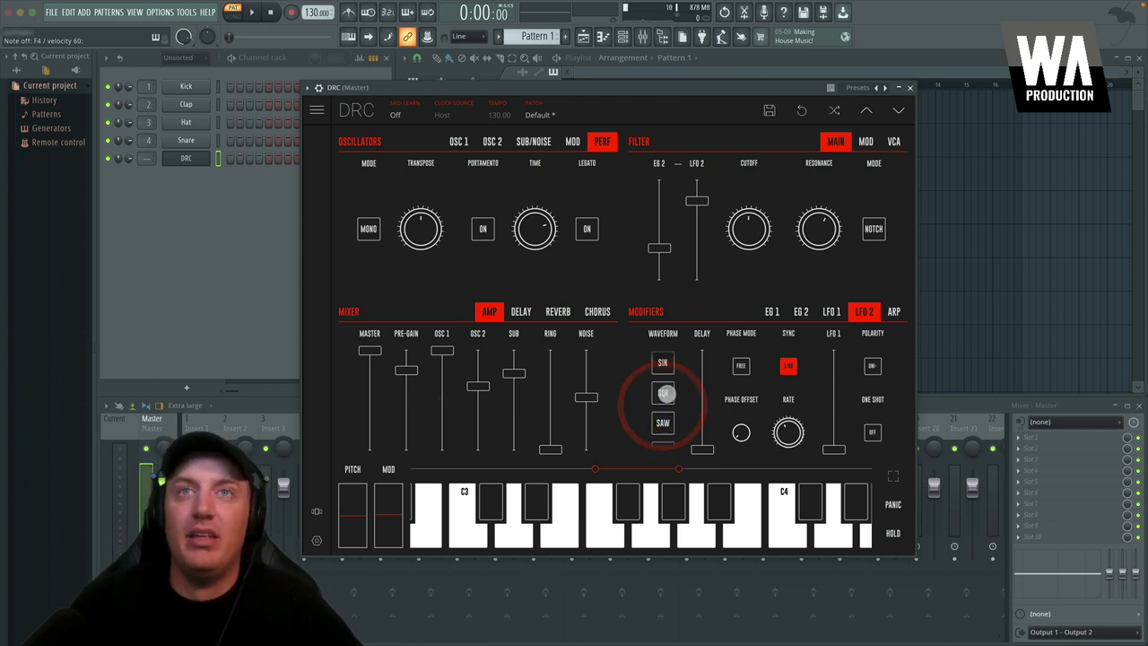
pyautogui.click(665, 402)
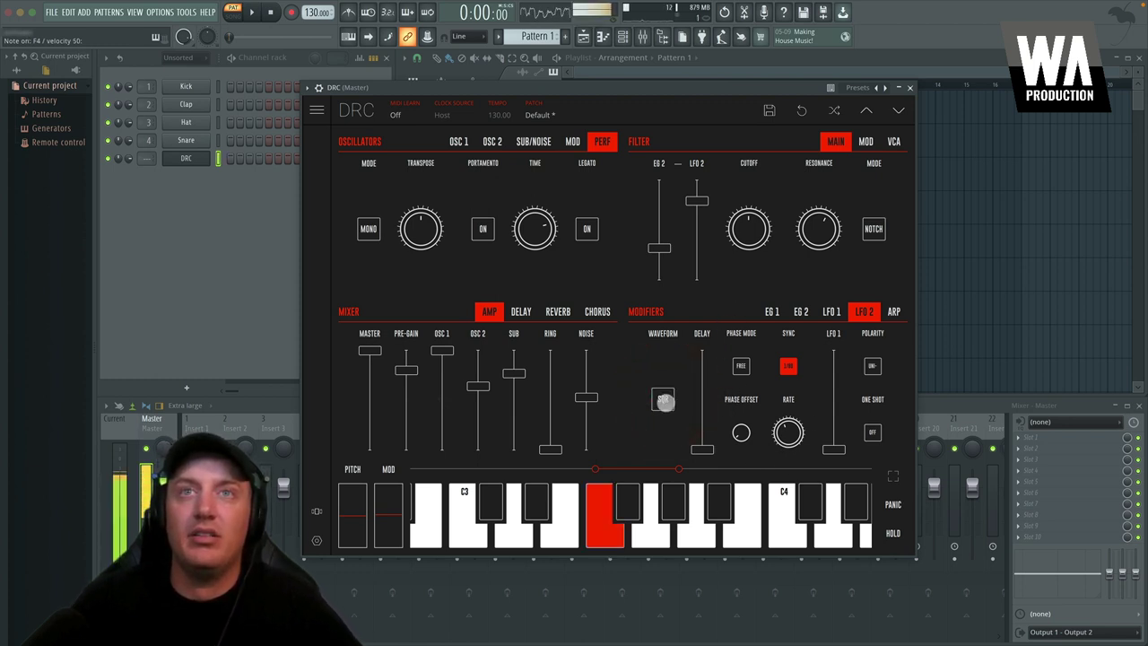
# Step: Try EG 2's invert option, then leave it non-inverted at 0
pyautogui.click(831, 312)
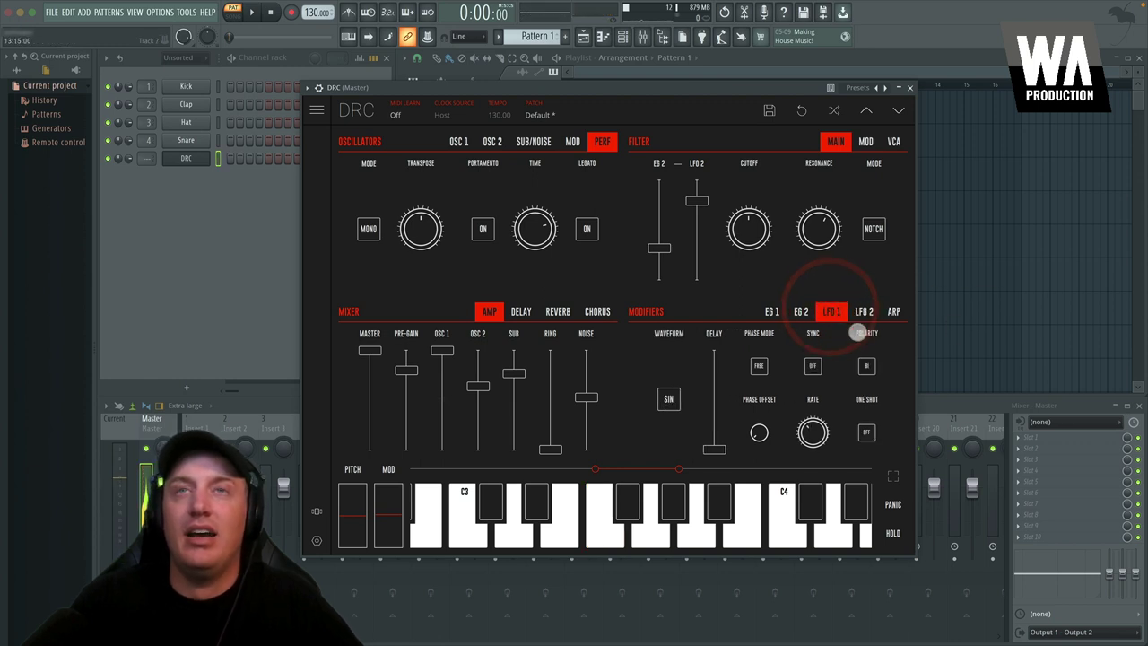
pyautogui.click(798, 312)
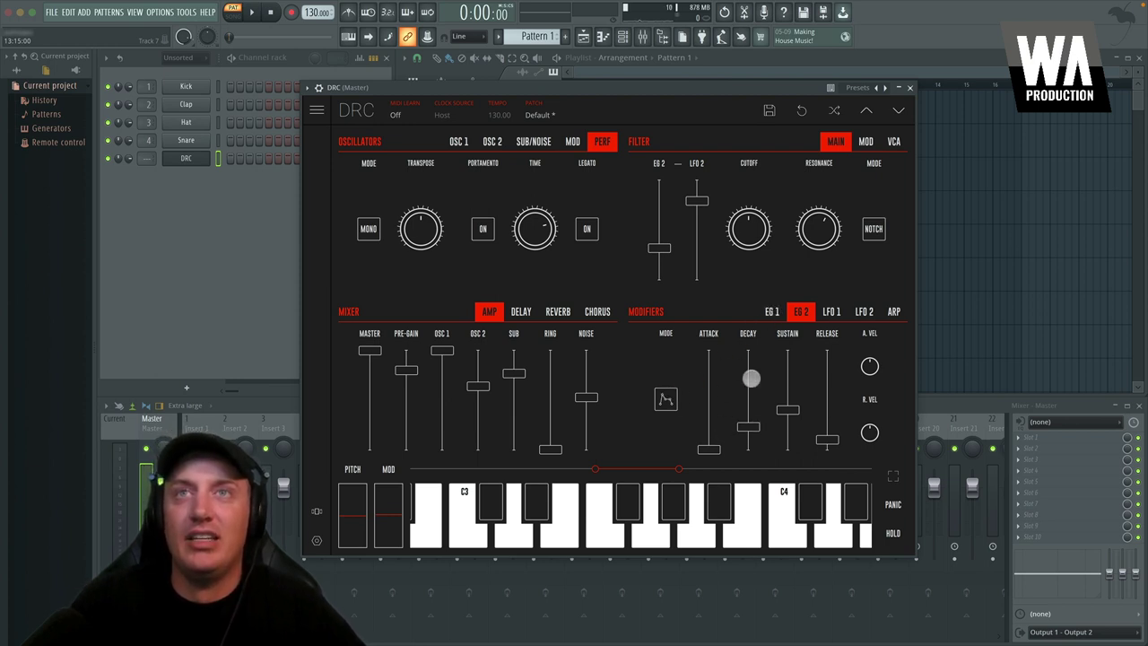
pyautogui.click(664, 397)
pyautogui.click(664, 399)
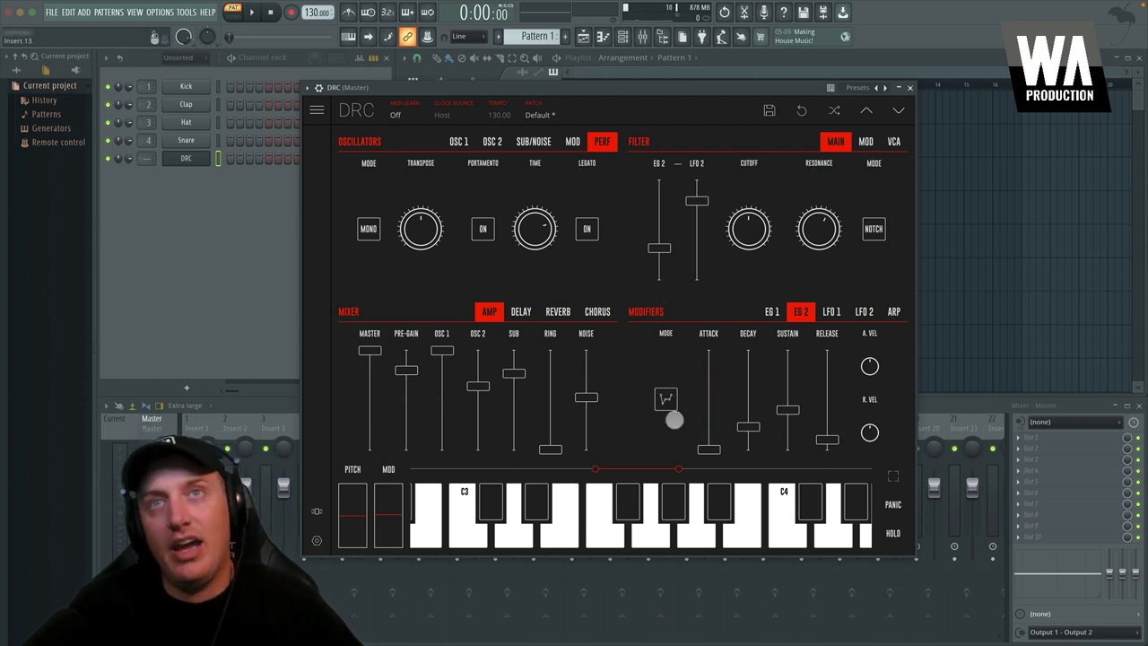
pyautogui.click(665, 392)
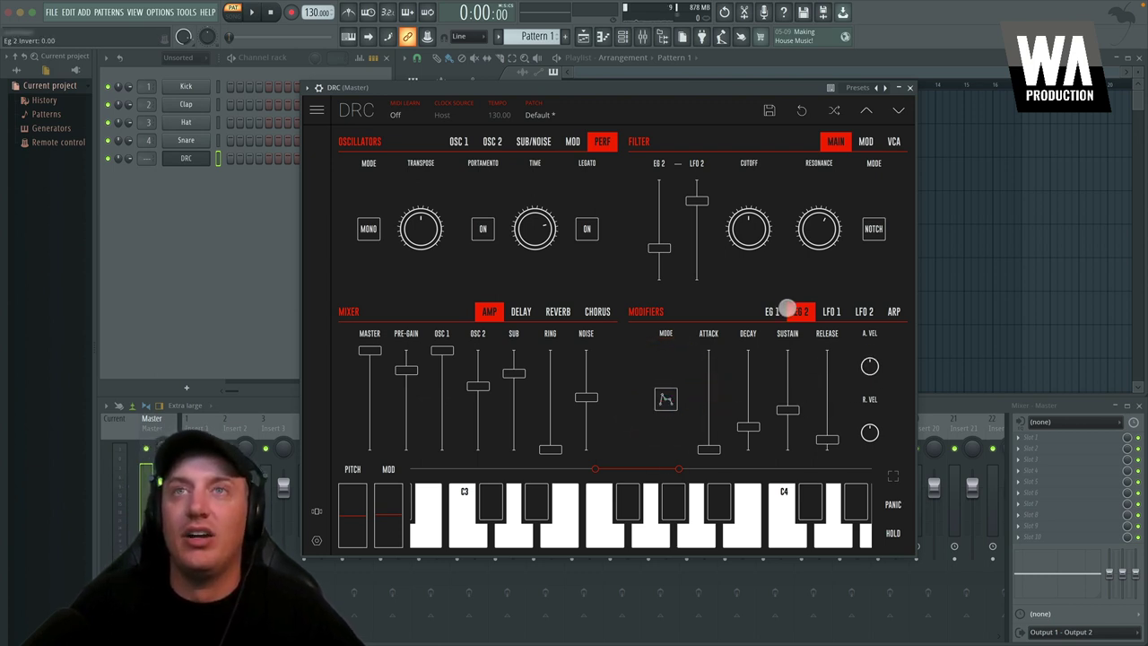
# Step: Compare the EG 1 and EG 2 envelopes back and forth, ending on EG 2
pyautogui.click(772, 310)
pyautogui.click(793, 310)
pyautogui.click(773, 311)
pyautogui.click(795, 310)
pyautogui.click(772, 310)
pyautogui.click(793, 312)
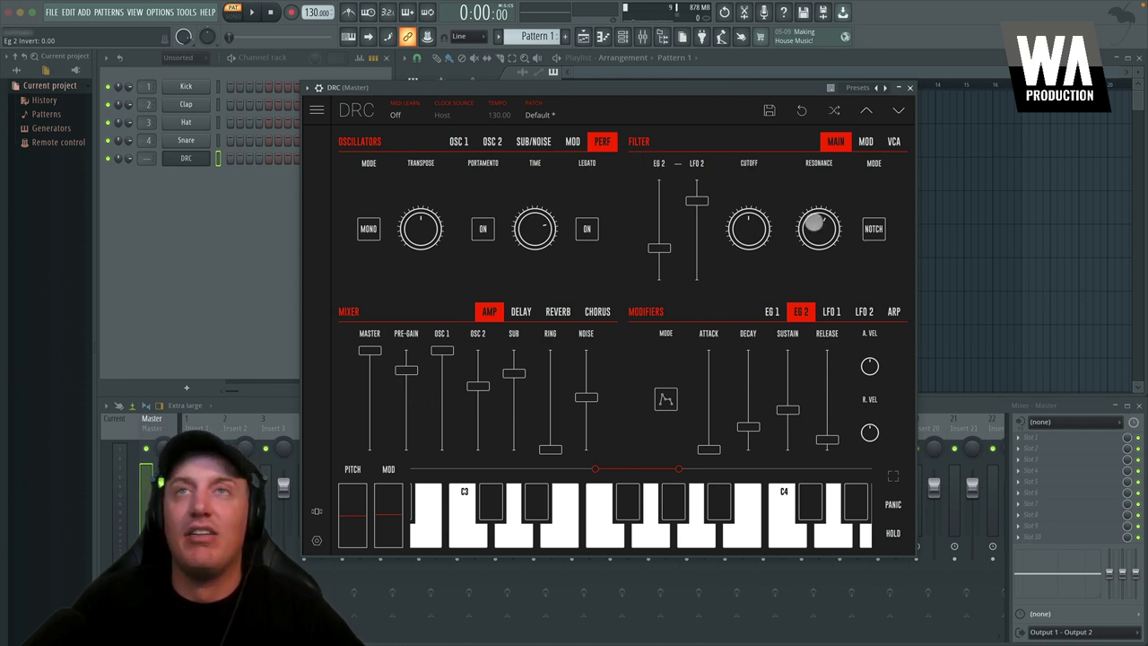
# Step: Raise the filter's LFO 1 modulation to about 84%, increase velocity modulation, and lower keyboard tracking
pyautogui.click(866, 141)
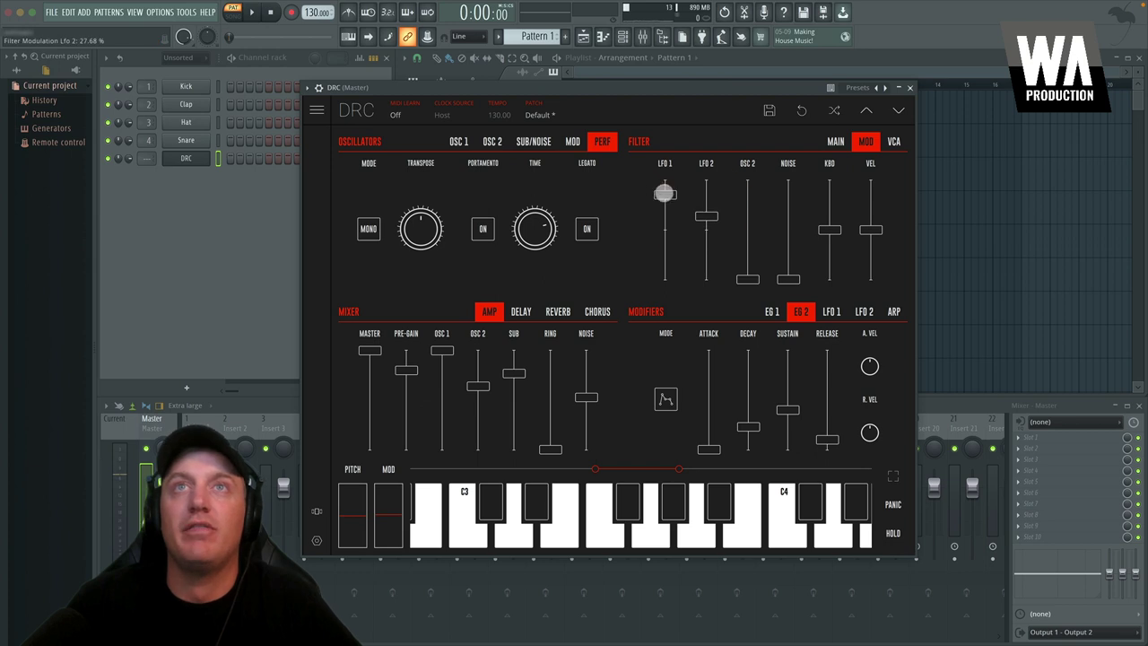
pyautogui.moveTo(663, 208); pyautogui.dragTo(709, 192)
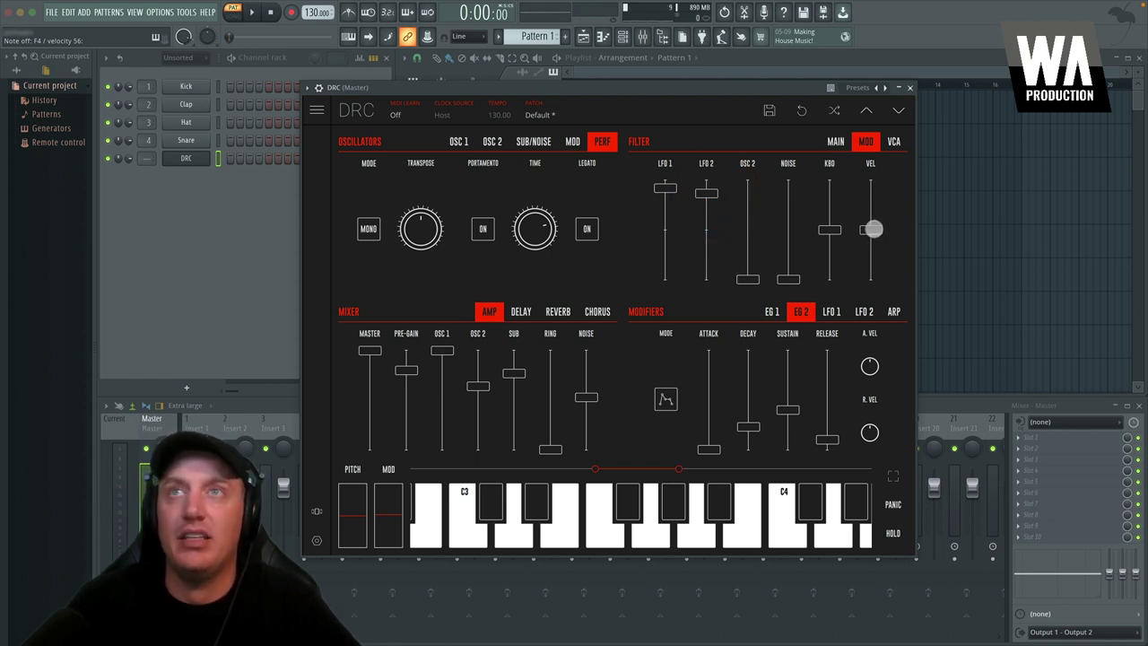
pyautogui.moveTo(874, 230); pyautogui.dragTo(874, 199)
pyautogui.moveTo(827, 230); pyautogui.dragTo(828, 256)
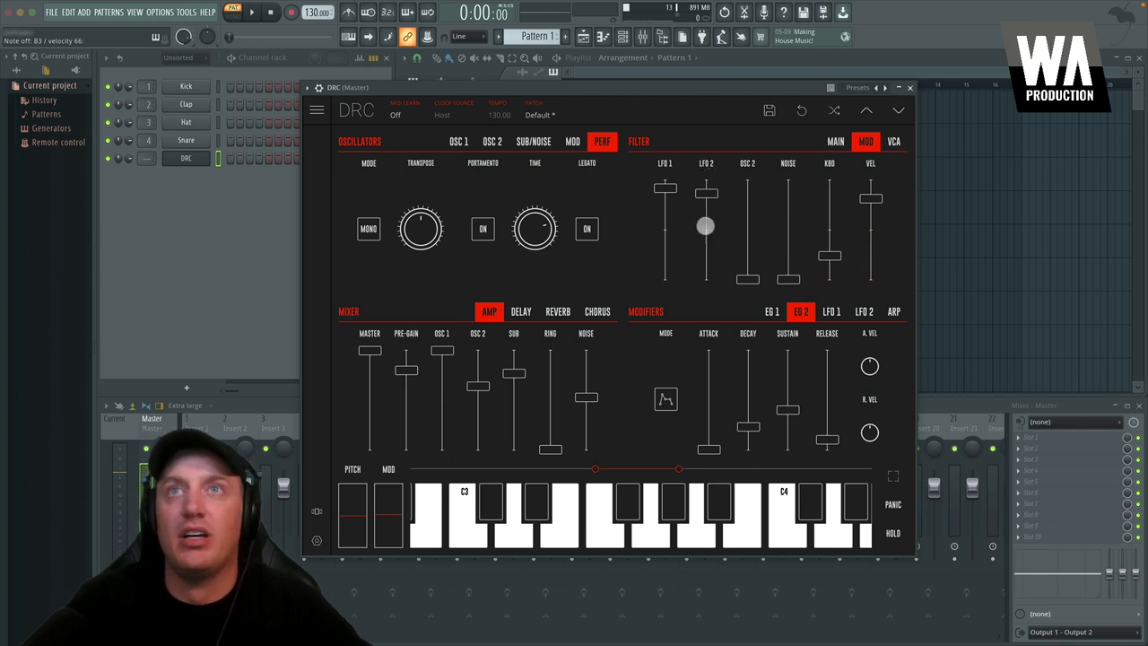
pyautogui.click(894, 138)
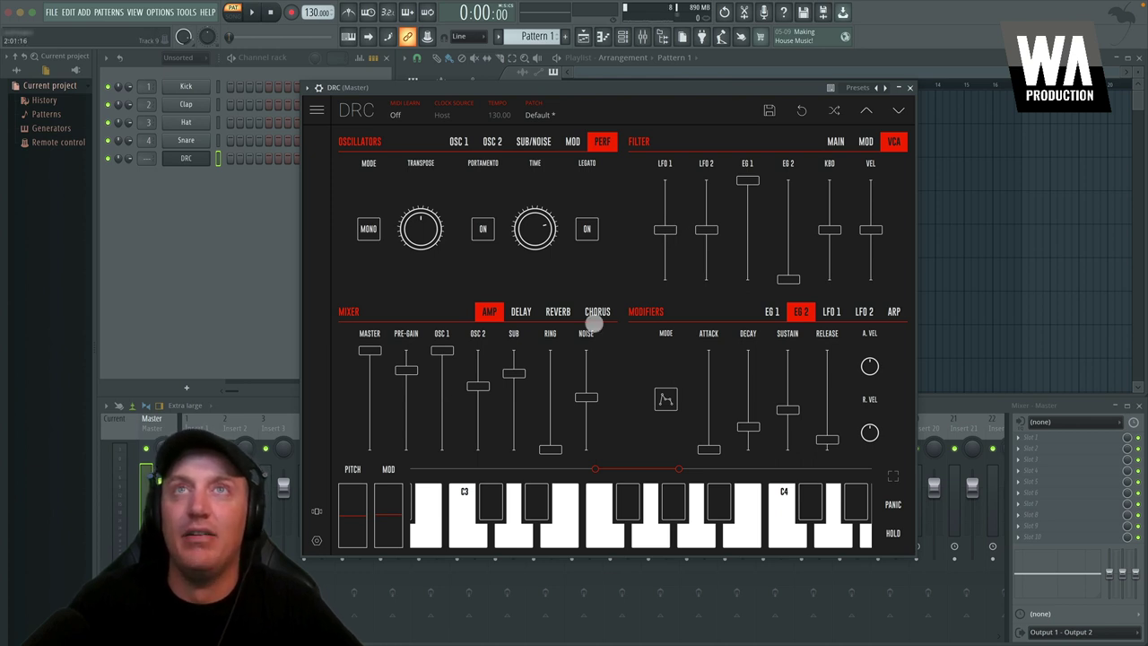
# Step: Raise the VCA's LFO 1 and LFO 2 amounts and return to the main filter controls
pyautogui.moveTo(666, 230); pyautogui.dragTo(672, 202)
pyautogui.click(705, 209)
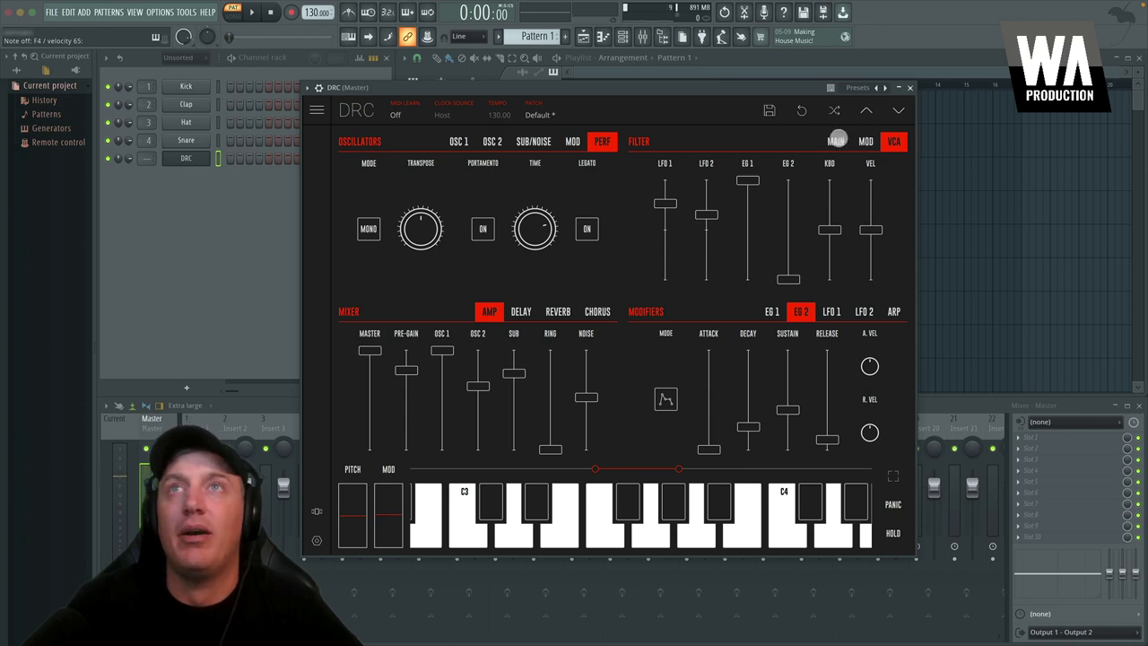
pyautogui.click(834, 141)
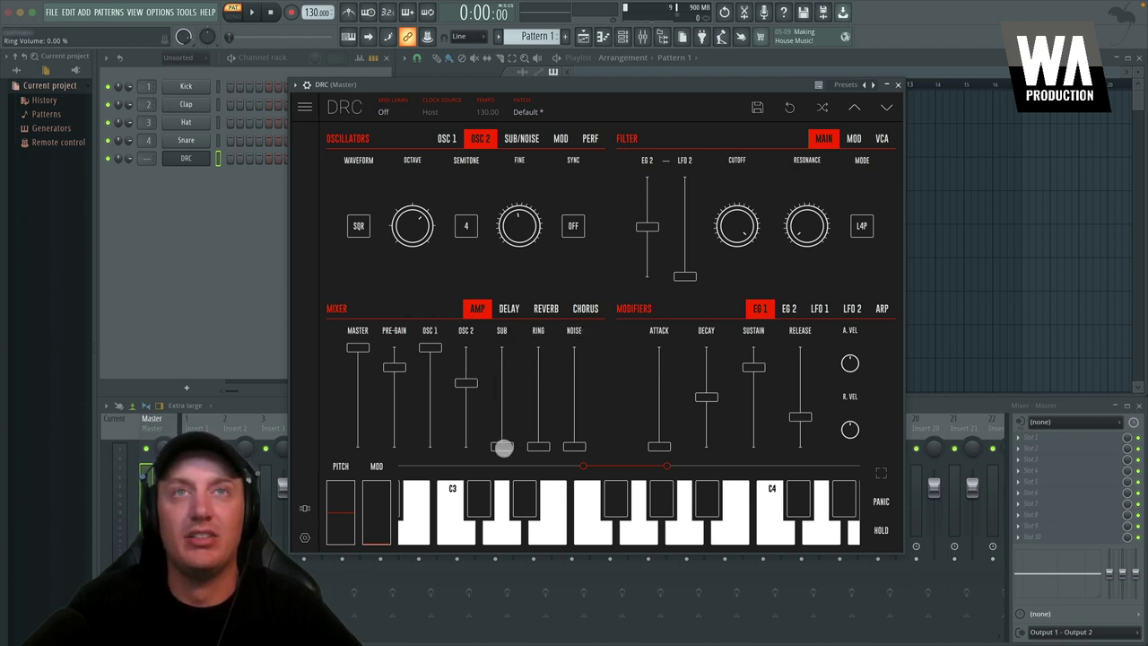
# Step: Bring Sub up to about -10.7 dB, Noise to about -15 dB, and Ring to roughly half
pyautogui.moveTo(503, 447); pyautogui.dragTo(505, 393)
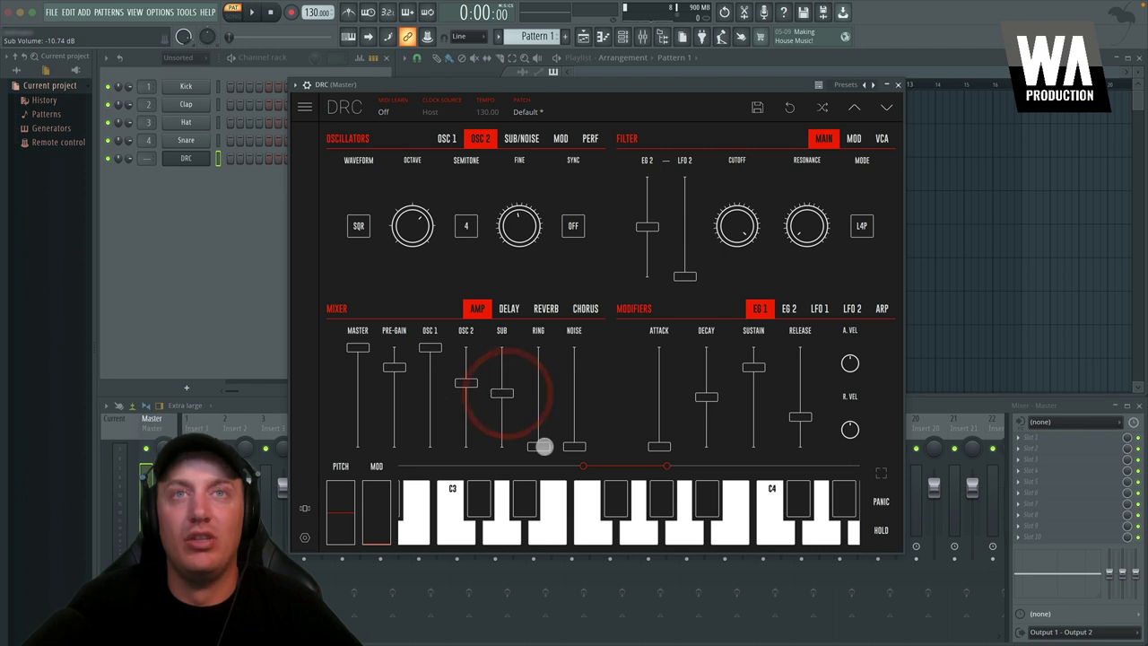
pyautogui.moveTo(572, 446); pyautogui.dragTo(575, 404)
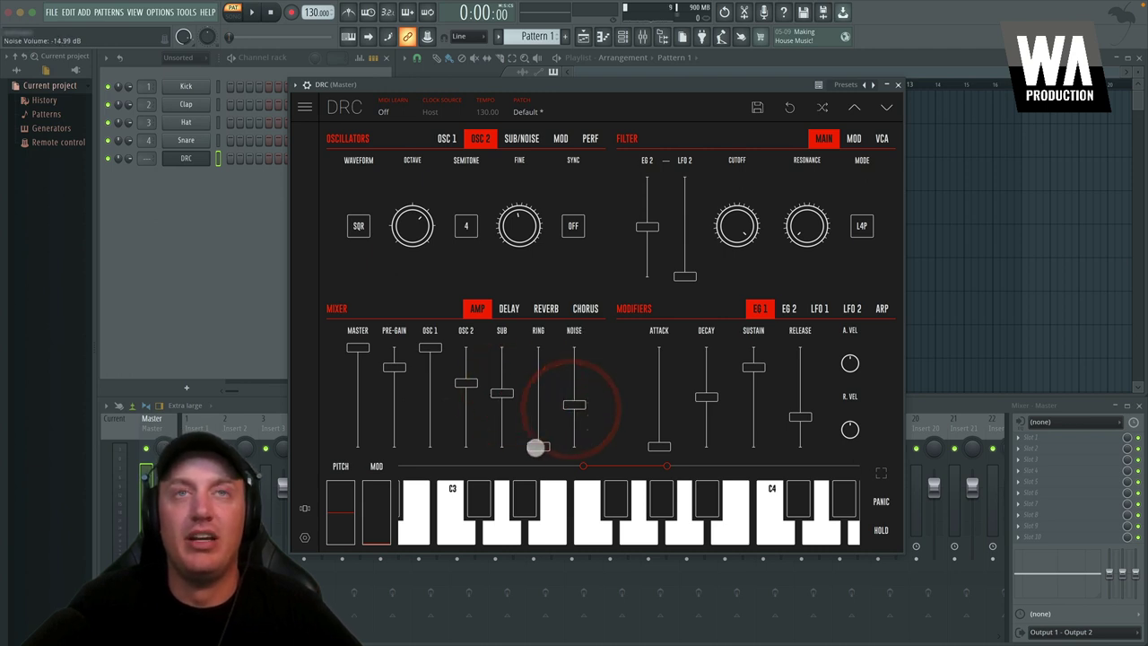
pyautogui.moveTo(538, 446); pyautogui.dragTo(538, 376)
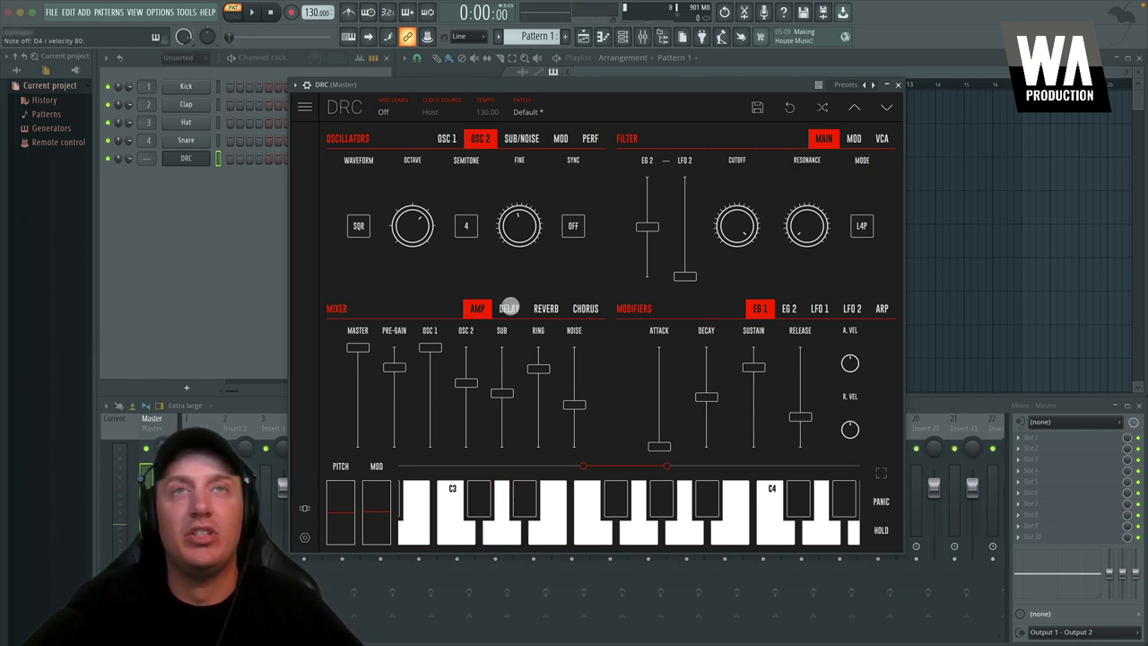
# Step: Tempo-sync the delay at 1/2T and raise its LFO 1 modulation and amount
pyautogui.click(509, 308)
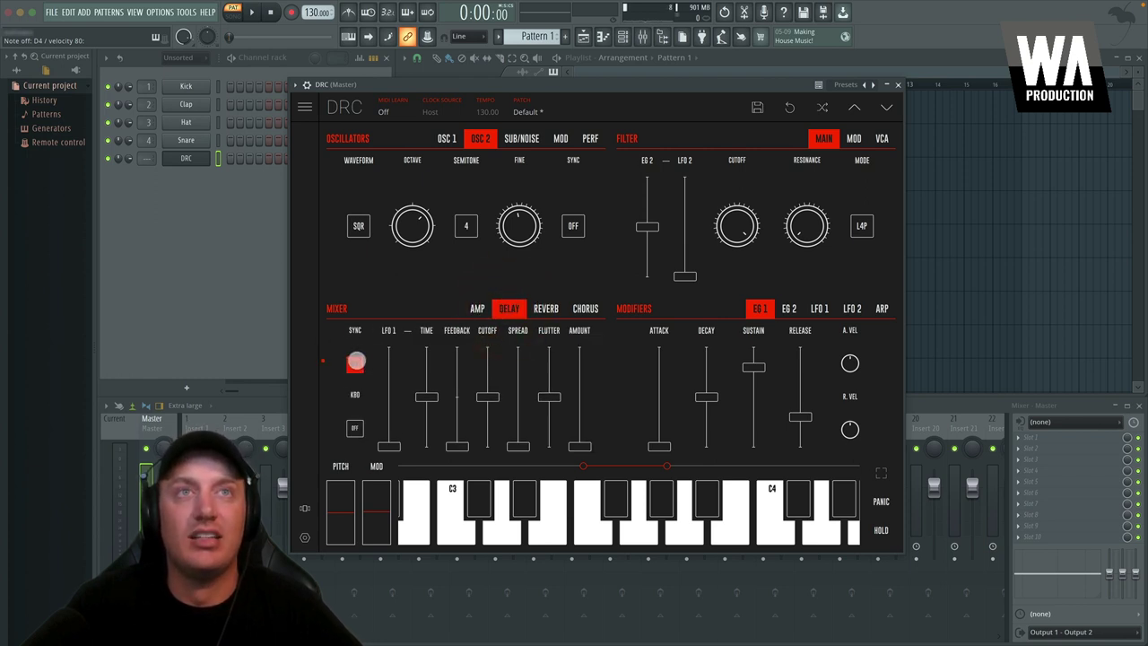
pyautogui.click(355, 363)
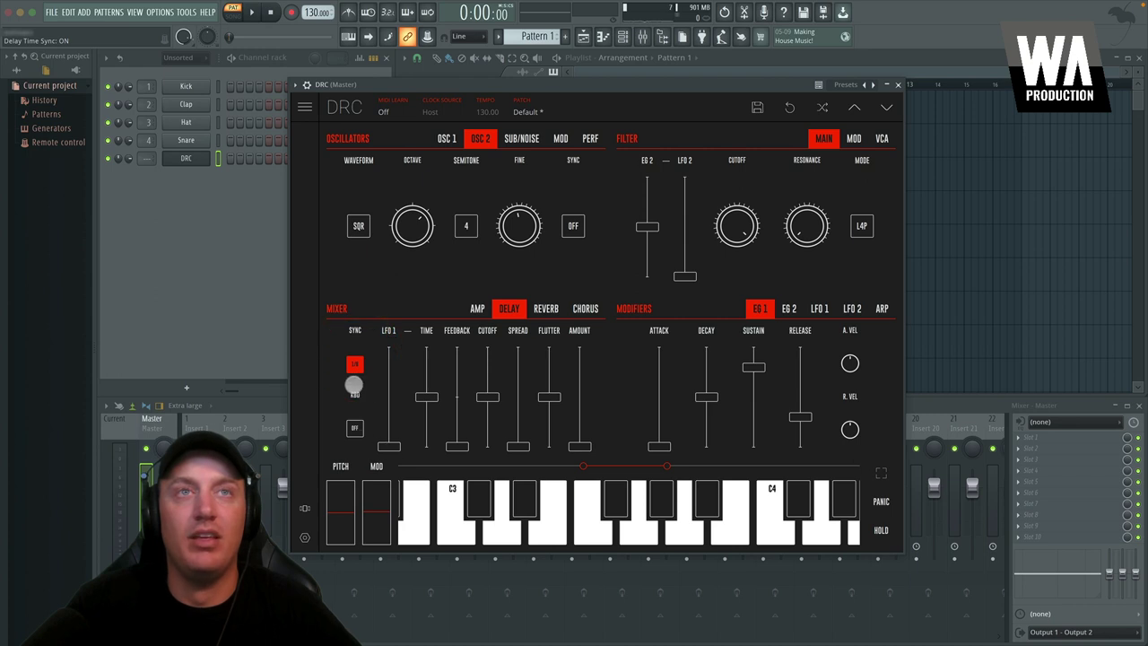
pyautogui.moveTo(389, 448); pyautogui.dragTo(387, 402)
pyautogui.moveTo(579, 446); pyautogui.dragTo(559, 415)
pyautogui.click(355, 364)
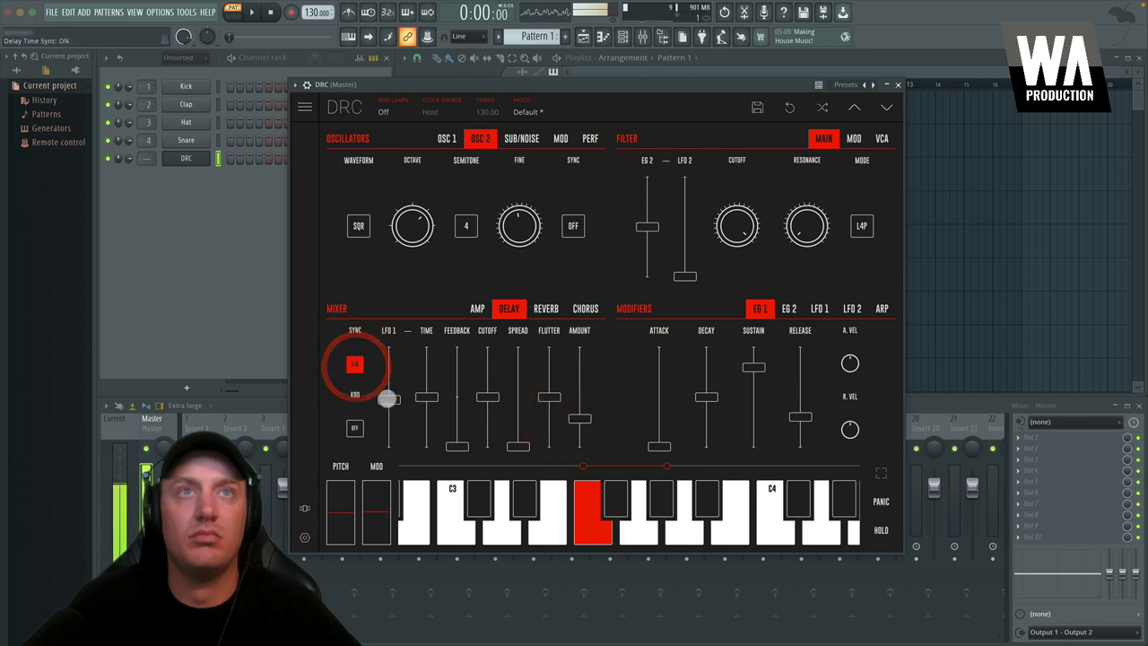
pyautogui.moveTo(427, 396); pyautogui.dragTo(427, 368)
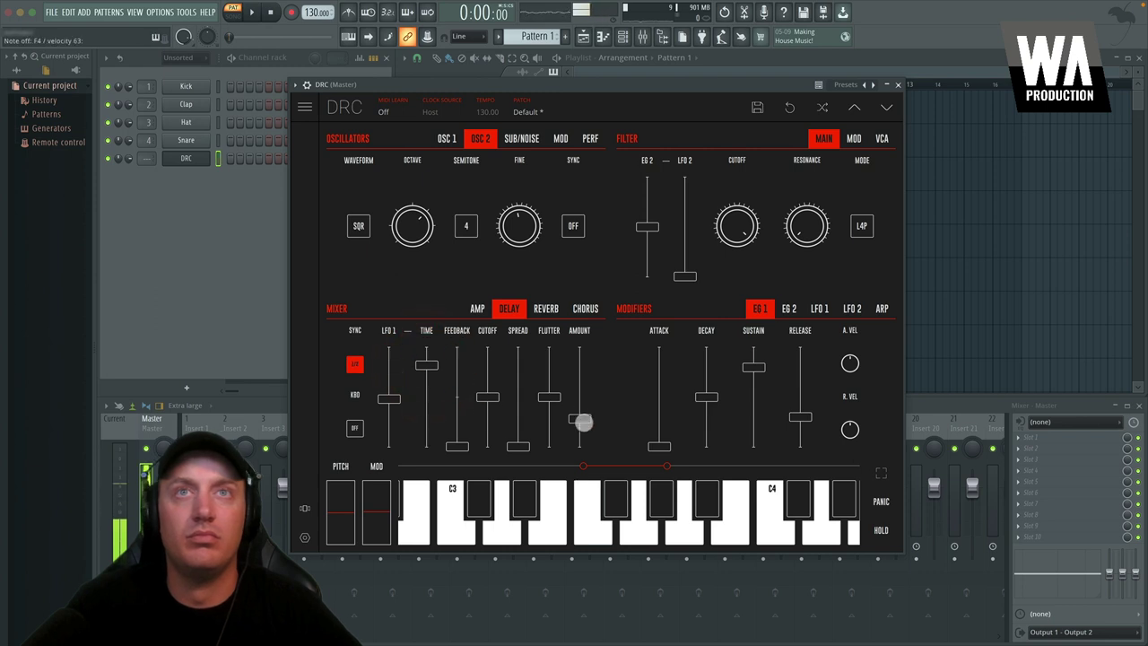
pyautogui.press('x')
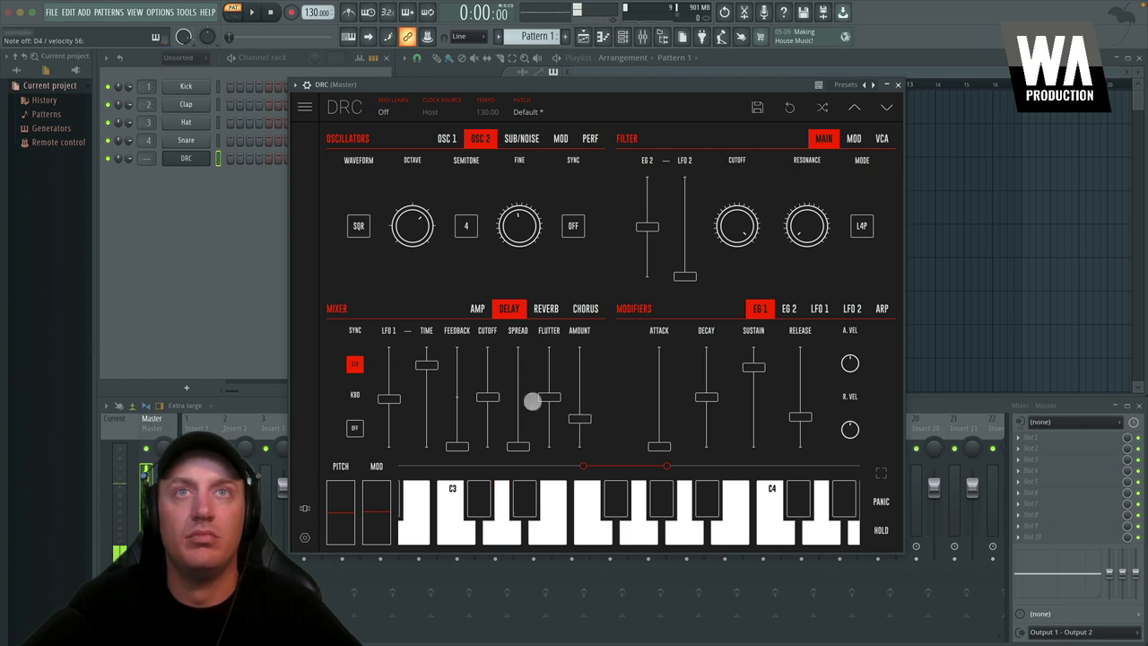
# Step: Widen the delay spread to about 67% and raise its feedback, auditioning with notes
pyautogui.moveTo(517, 445); pyautogui.dragTo(519, 379)
pyautogui.press('v')
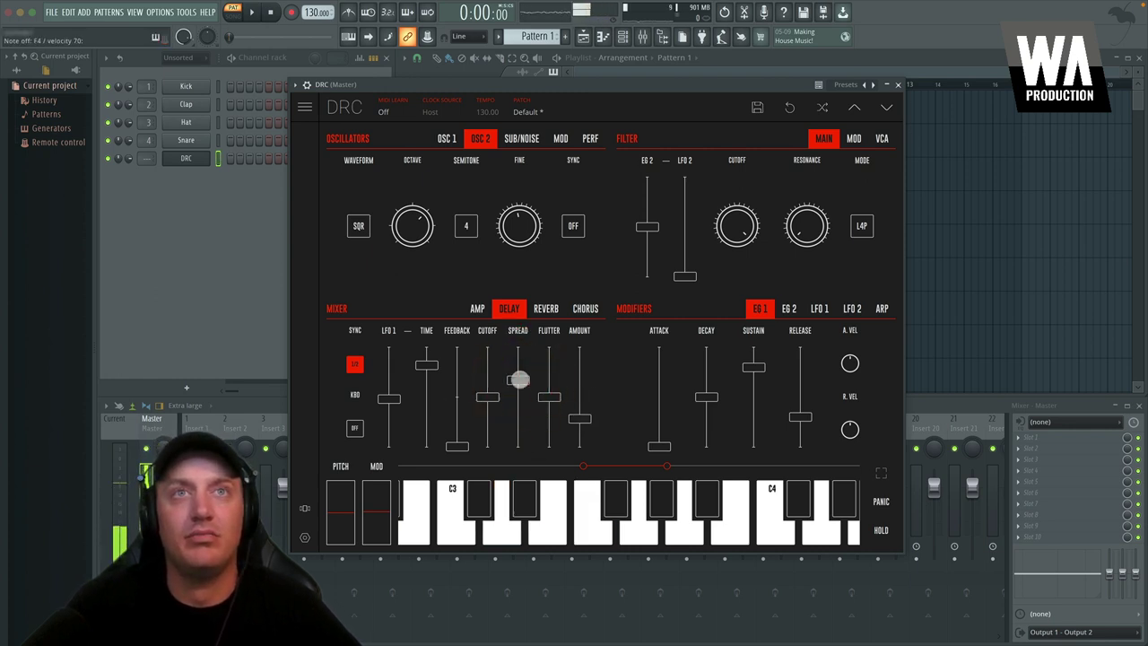
pyautogui.moveTo(463, 446); pyautogui.dragTo(461, 406)
pyautogui.press('v')
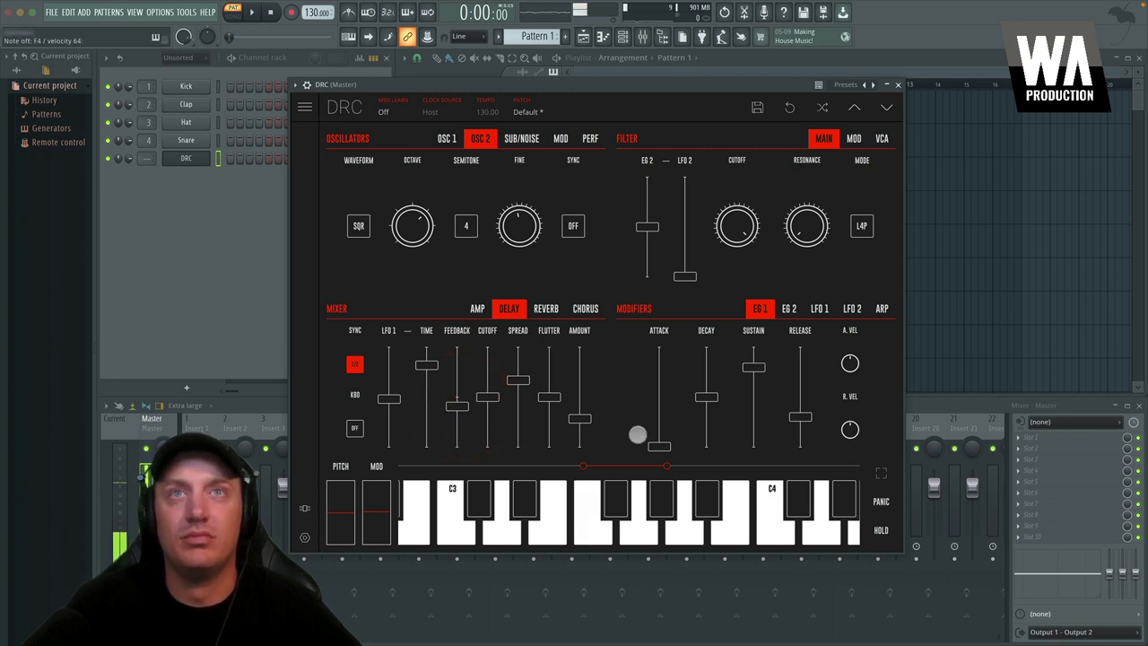
pyautogui.click(546, 308)
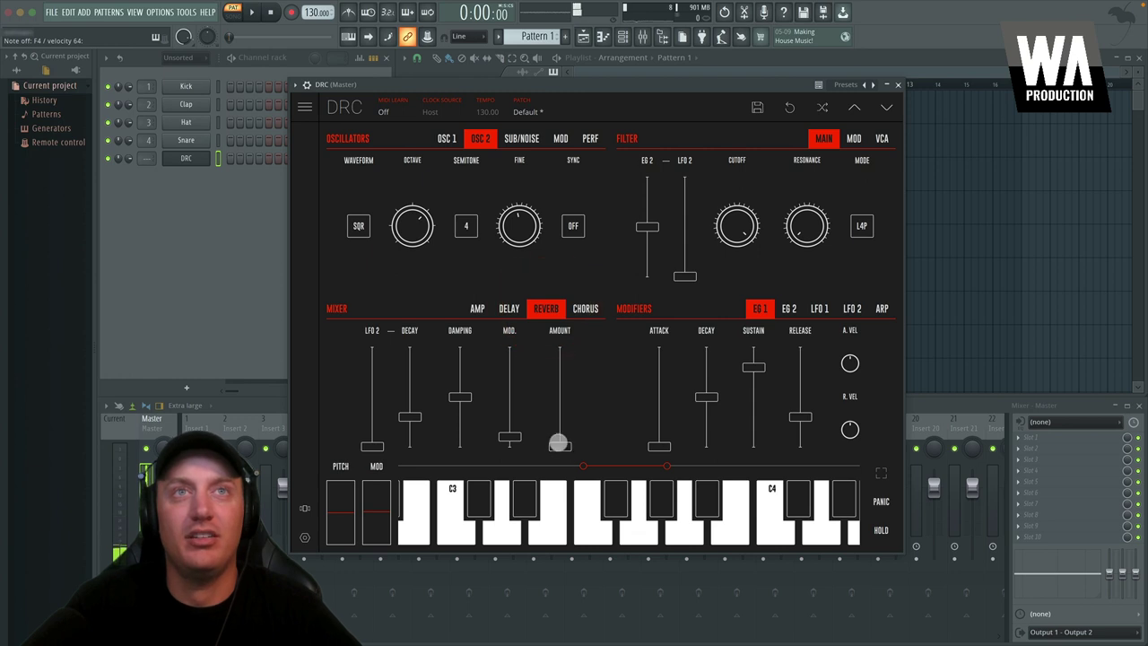
# Step: Set the reverb amount to about 65% and lower the delay feedback to near 25%
pyautogui.moveTo(558, 443); pyautogui.dragTo(560, 383)
pyautogui.press('v')
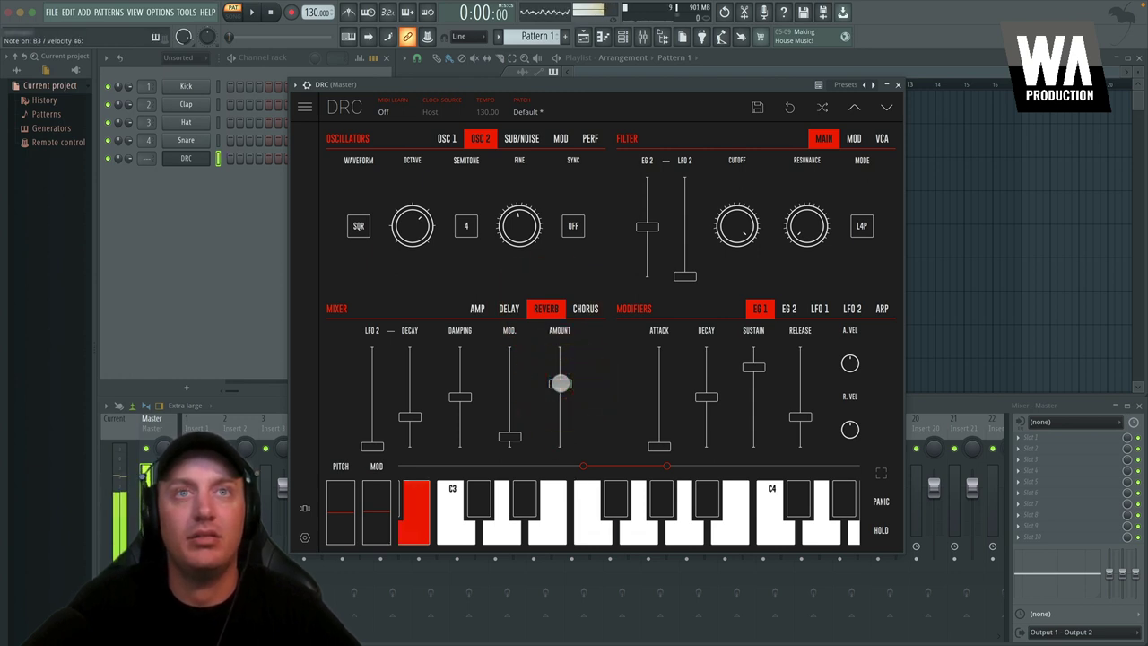
pyautogui.press(',')
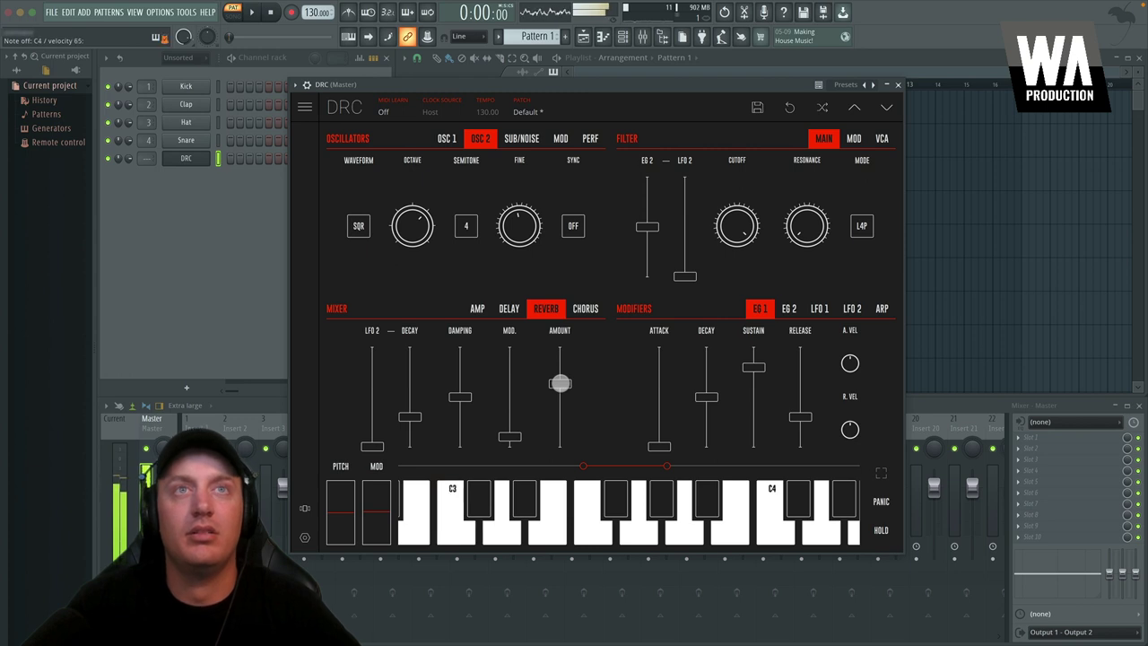
pyautogui.click(510, 310)
pyautogui.moveTo(454, 405); pyautogui.dragTo(487, 418)
pyautogui.click(546, 308)
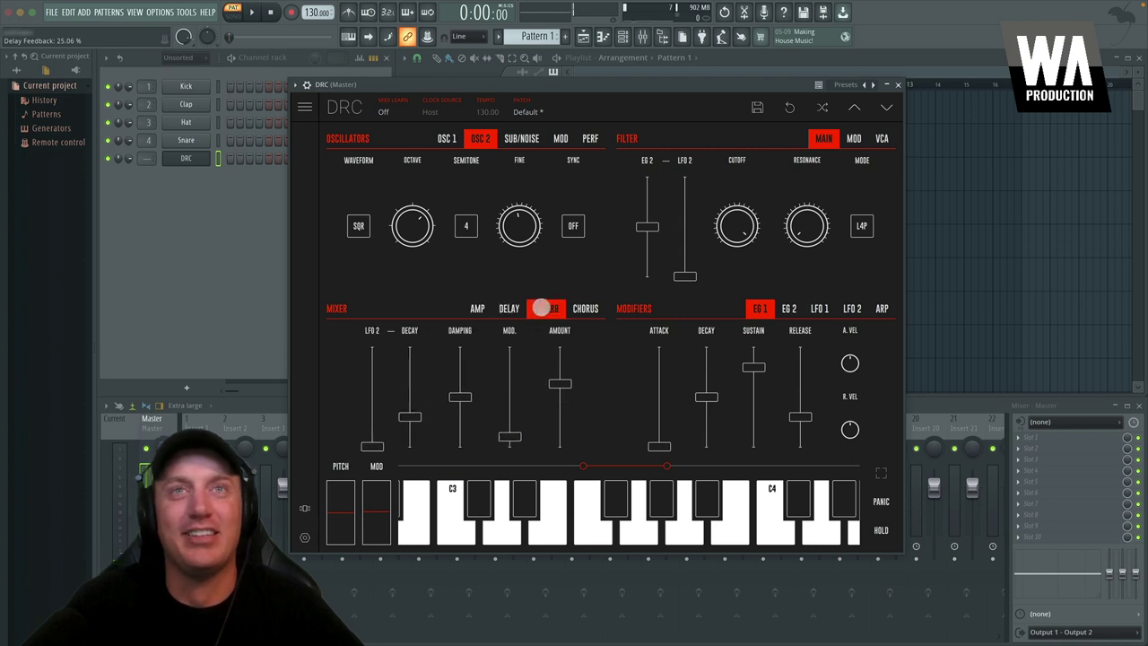
# Step: Turn the chorus on in ANA mode with mid-range rate and depth and feedback near 8%
pyautogui.click(590, 308)
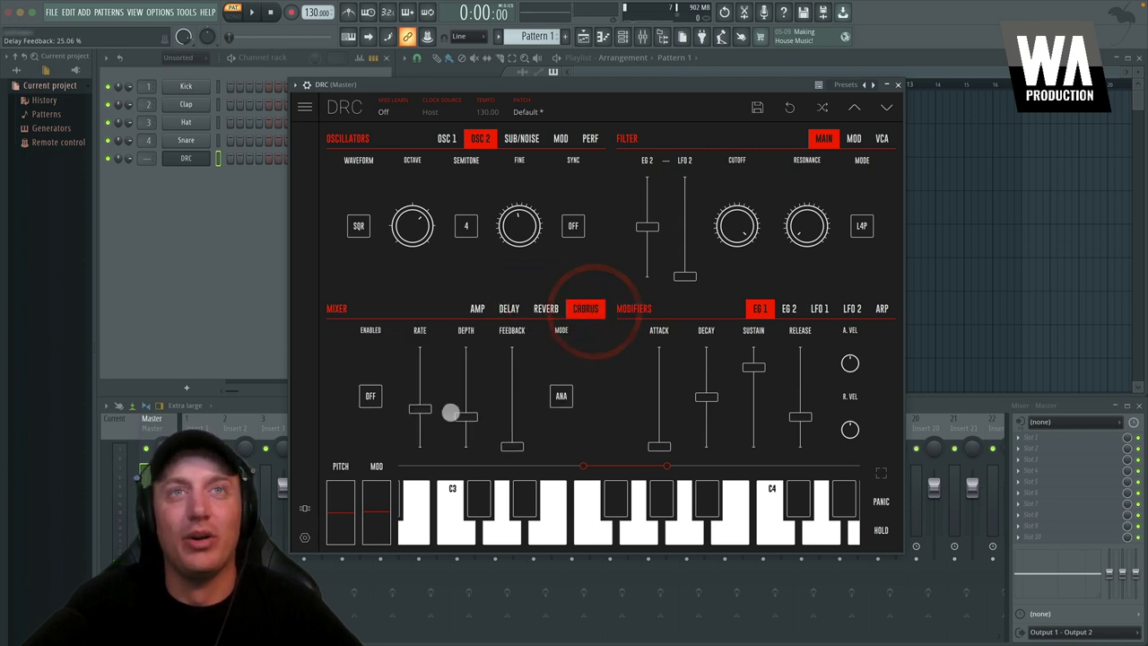
pyautogui.click(370, 393)
pyautogui.moveTo(512, 448); pyautogui.dragTo(513, 421)
pyautogui.click(561, 395)
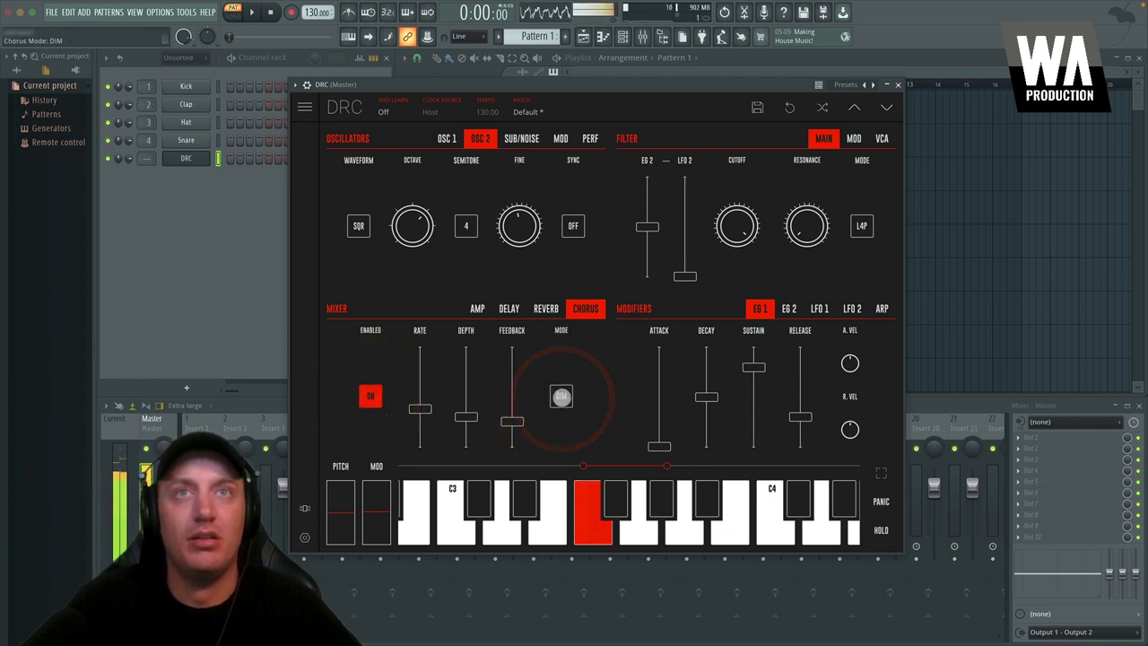
pyautogui.click(561, 395)
pyautogui.moveTo(419, 410)
pyautogui.mouseDown()
pyautogui.moveTo(425, 395)
pyautogui.moveTo(464, 403)
pyautogui.moveTo(466, 376)
pyautogui.moveTo(421, 420)
pyautogui.mouseUp()
pyautogui.moveTo(464, 385); pyautogui.dragTo(512, 439)
pyautogui.moveTo(417, 417); pyautogui.dragTo(463, 418)
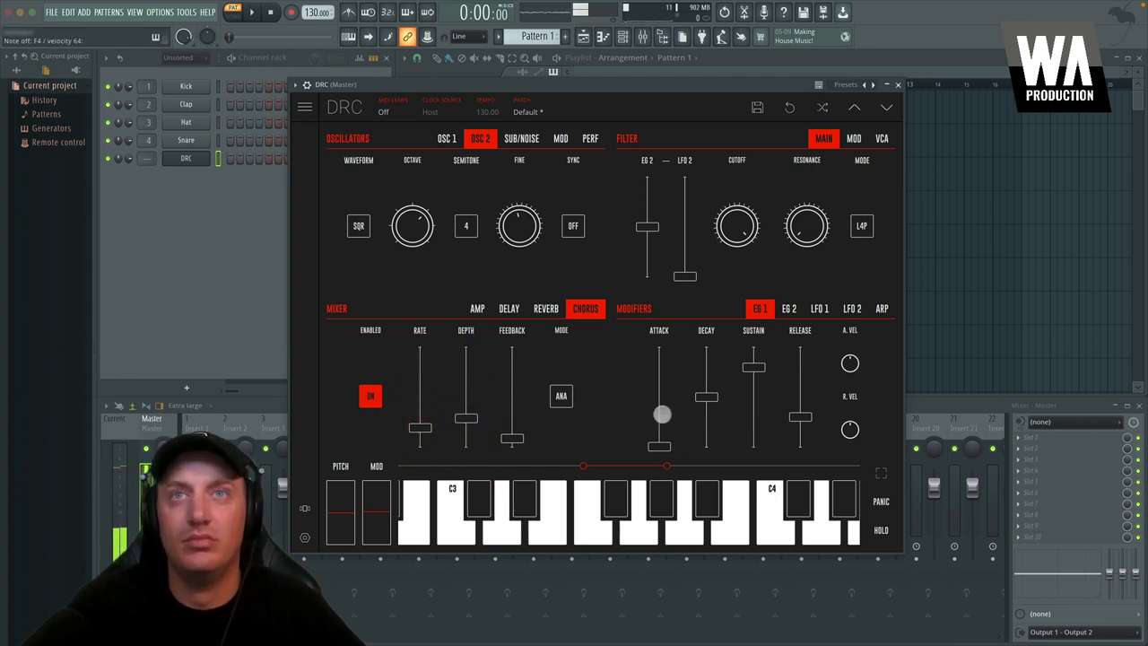
# Step: Lower the delay amount and drop its feedback to about 15%
pyautogui.click(504, 312)
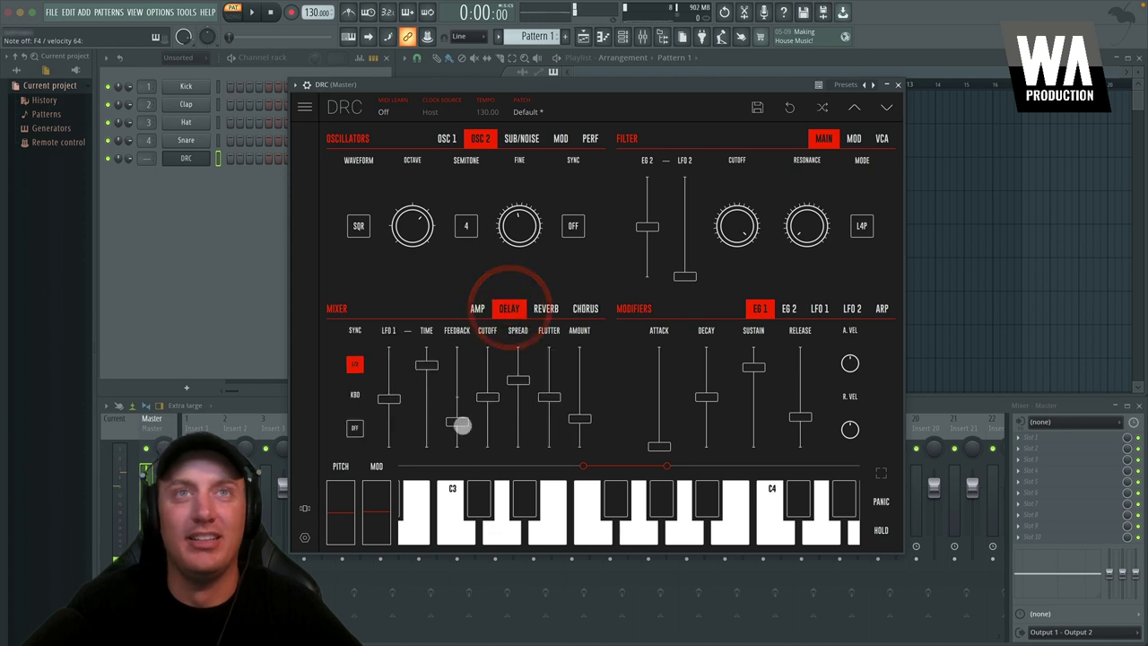
pyautogui.moveTo(581, 424); pyautogui.dragTo(580, 433)
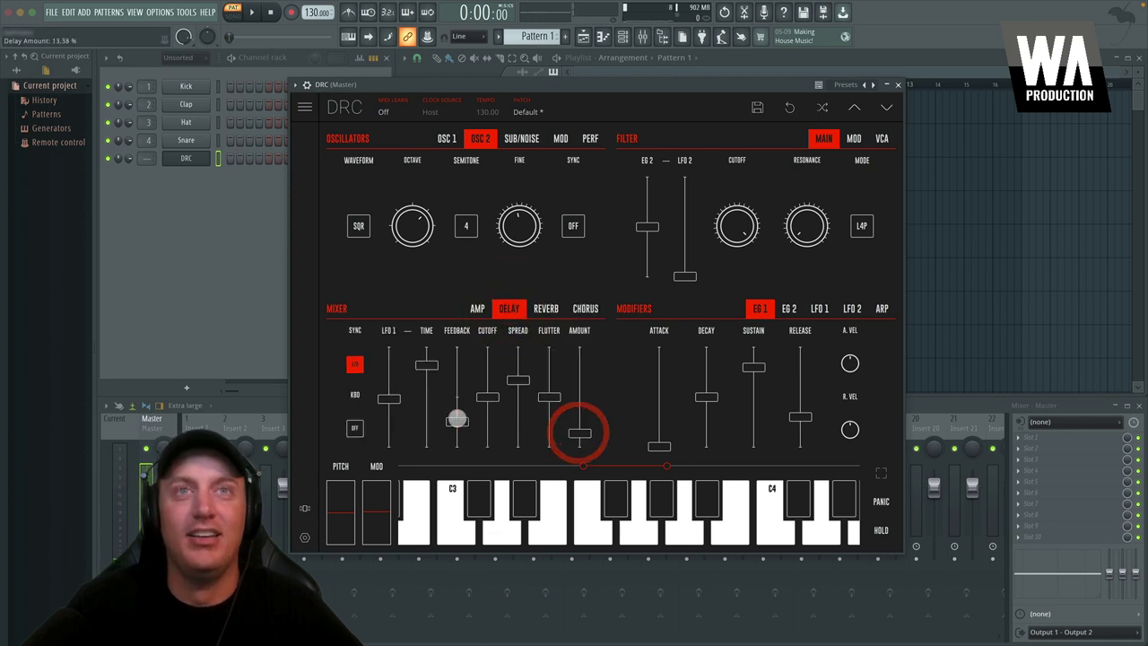
pyautogui.moveTo(456, 420); pyautogui.dragTo(456, 432)
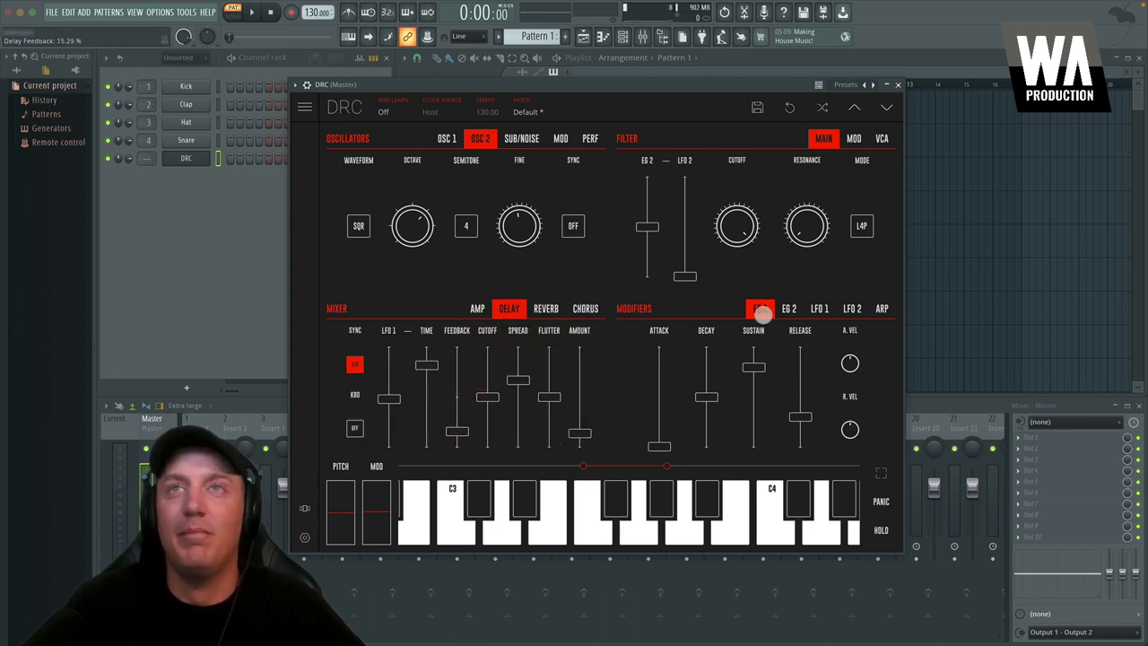
# Step: Enable the arpeggiator in DOWN mode with a low gate, 1/4 rate and 2 steps
pyautogui.click(789, 308)
pyautogui.click(765, 307)
pyautogui.click(789, 308)
pyautogui.click(820, 307)
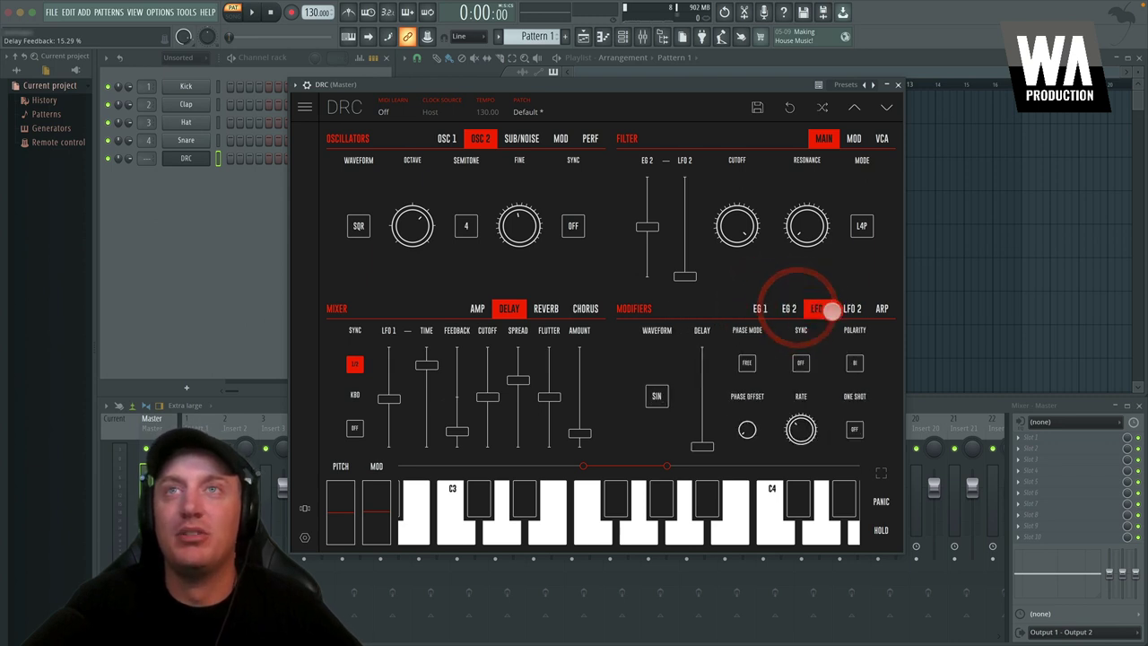
pyautogui.click(852, 308)
pyautogui.click(880, 309)
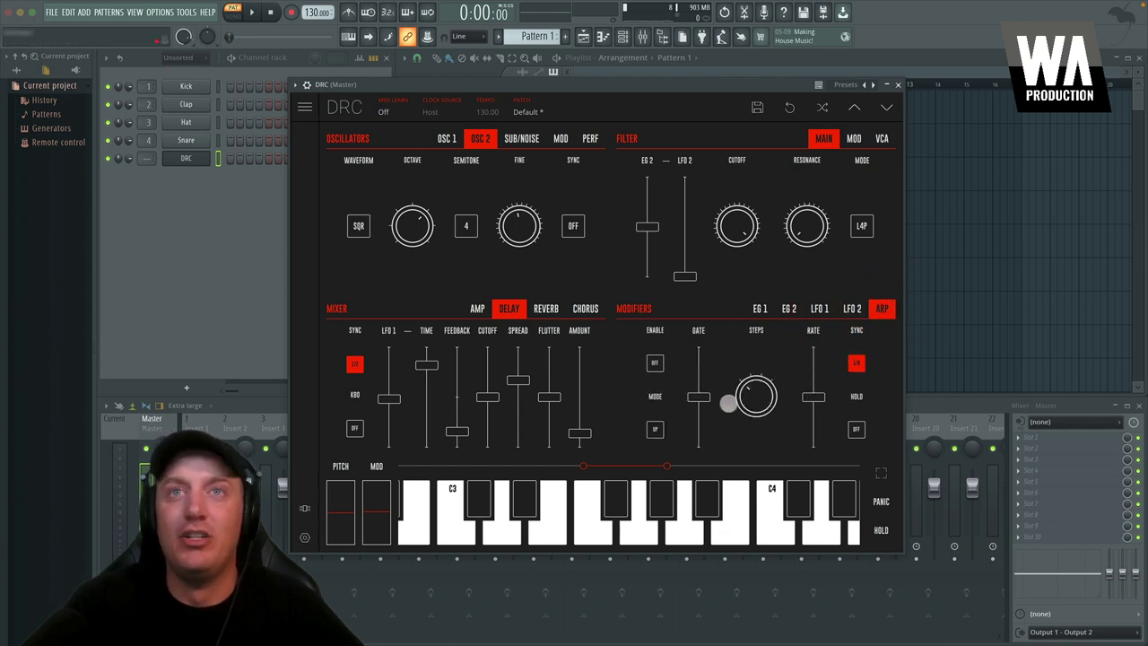
pyautogui.click(654, 362)
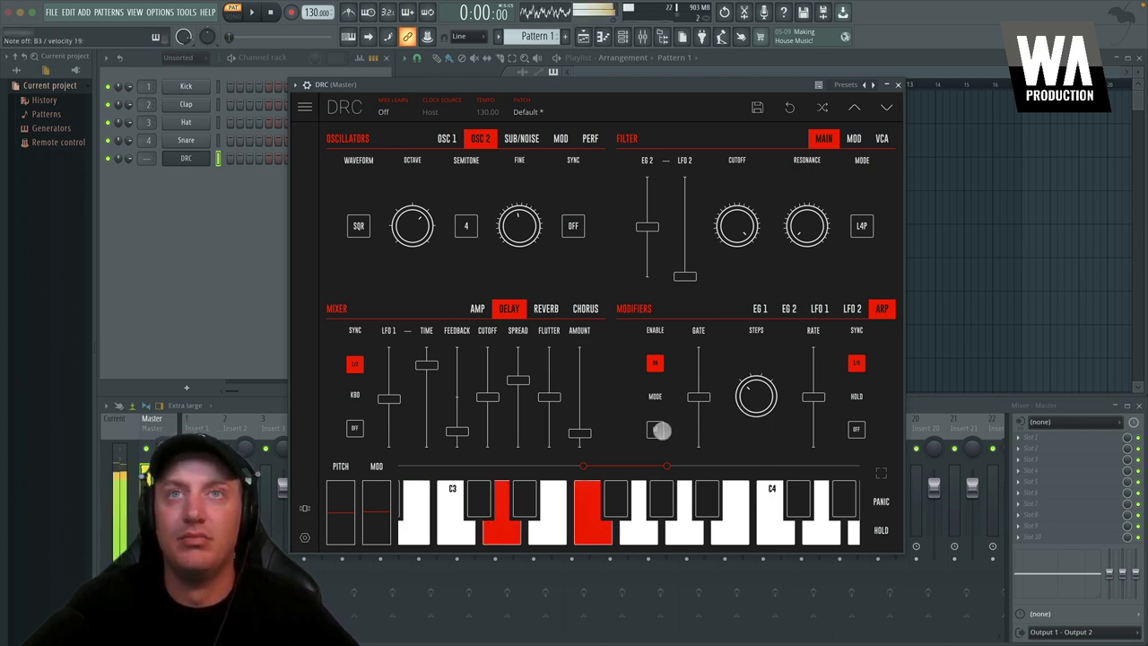
pyautogui.click(658, 430)
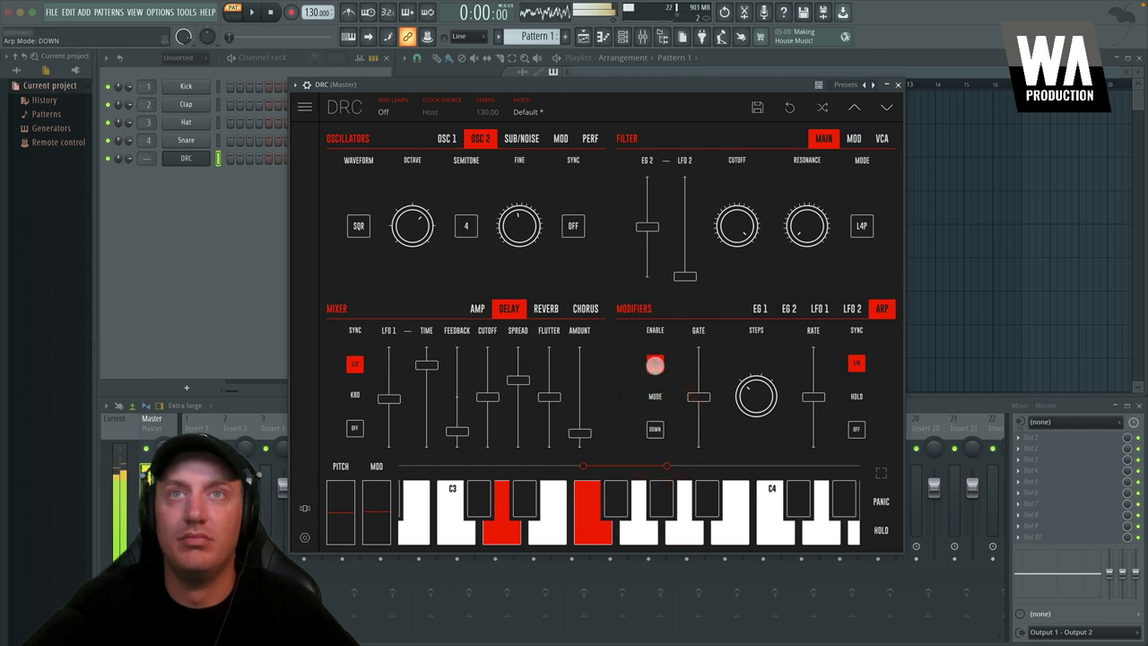
pyautogui.moveTo(694, 398); pyautogui.dragTo(697, 436)
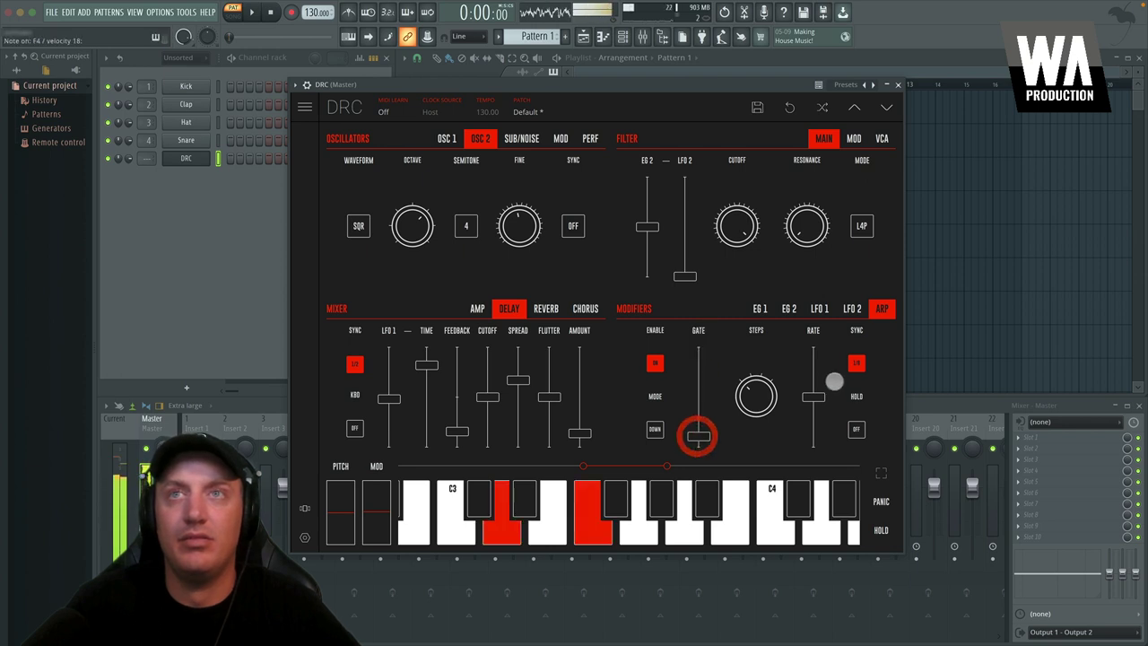
pyautogui.moveTo(814, 397); pyautogui.dragTo(756, 280)
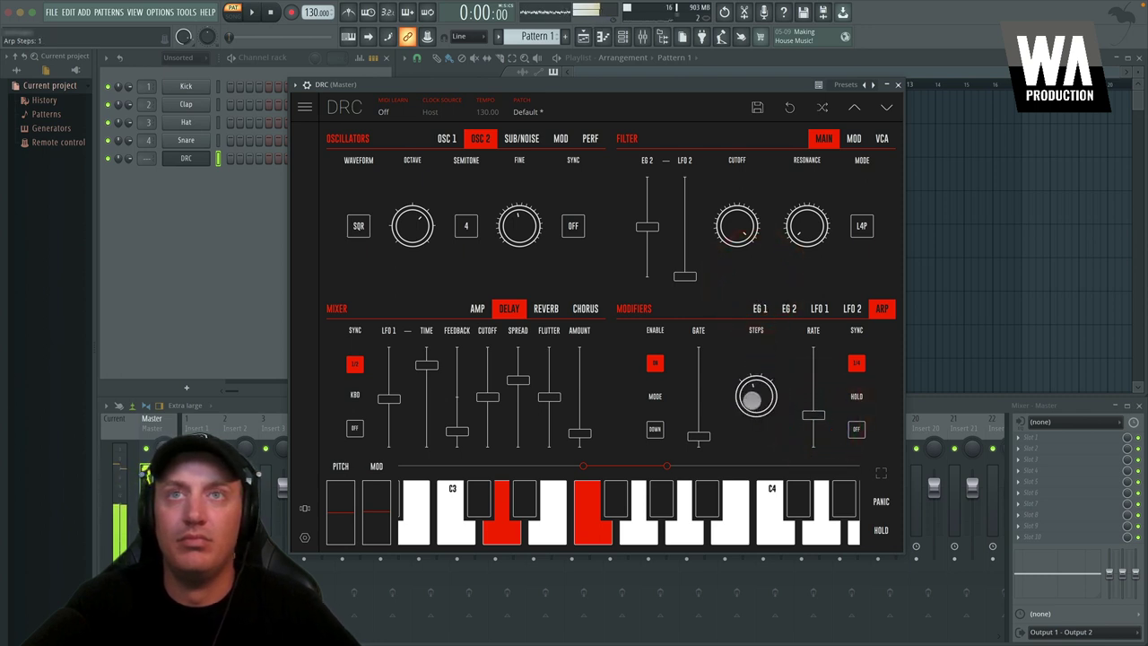
pyautogui.moveTo(756, 398); pyautogui.dragTo(752, 299)
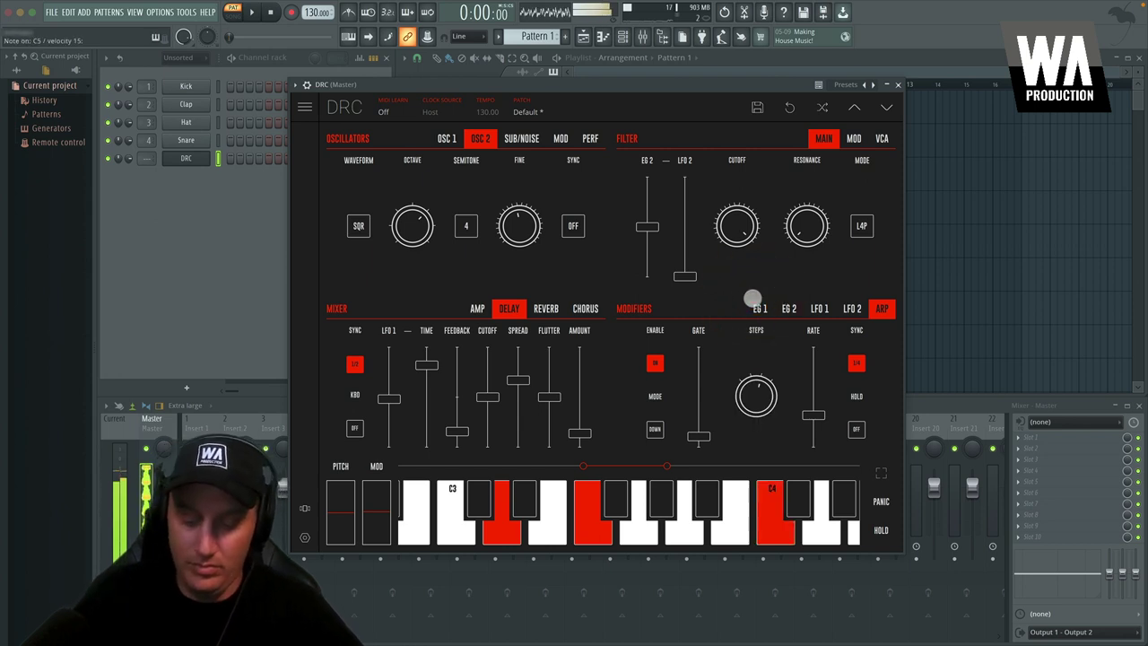